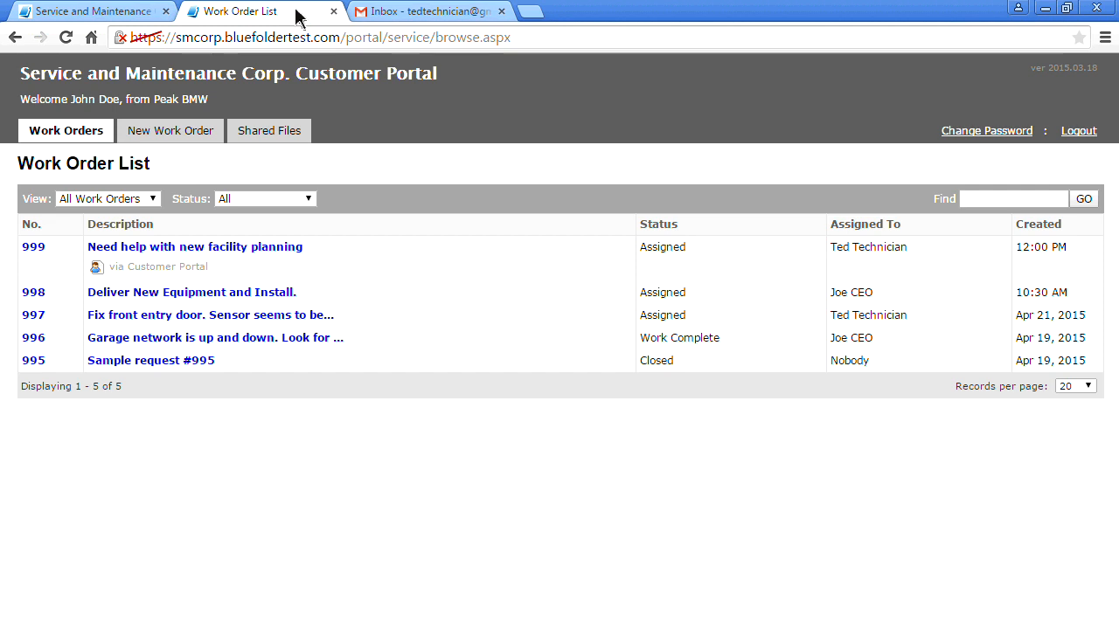
Sign back in to the customer portal and reopen the new work order form
click(194, 138)
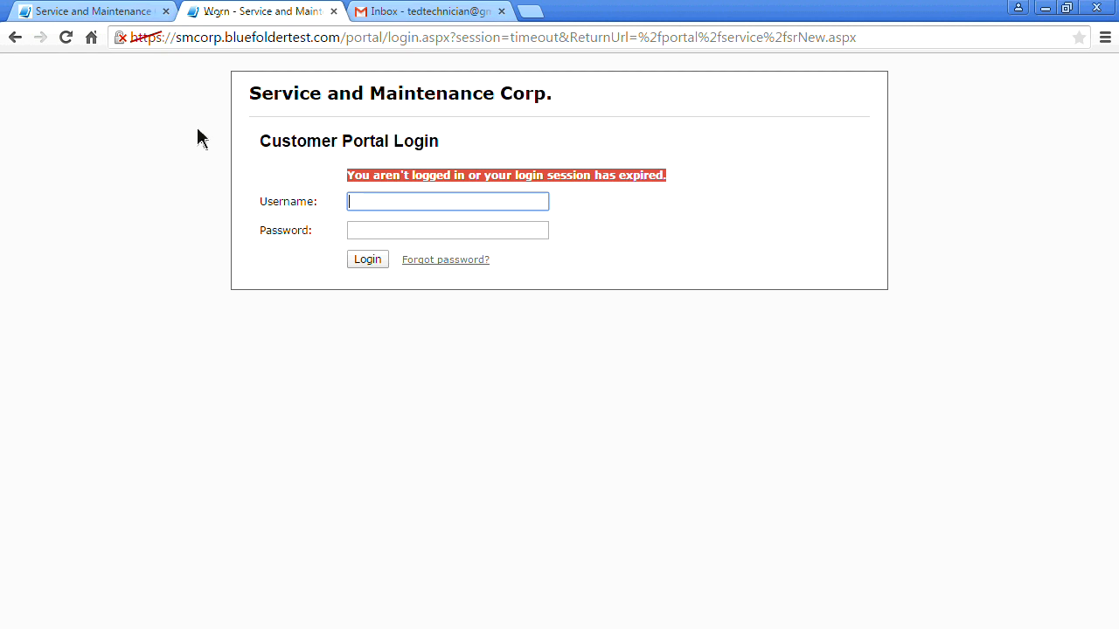
text(bmw)
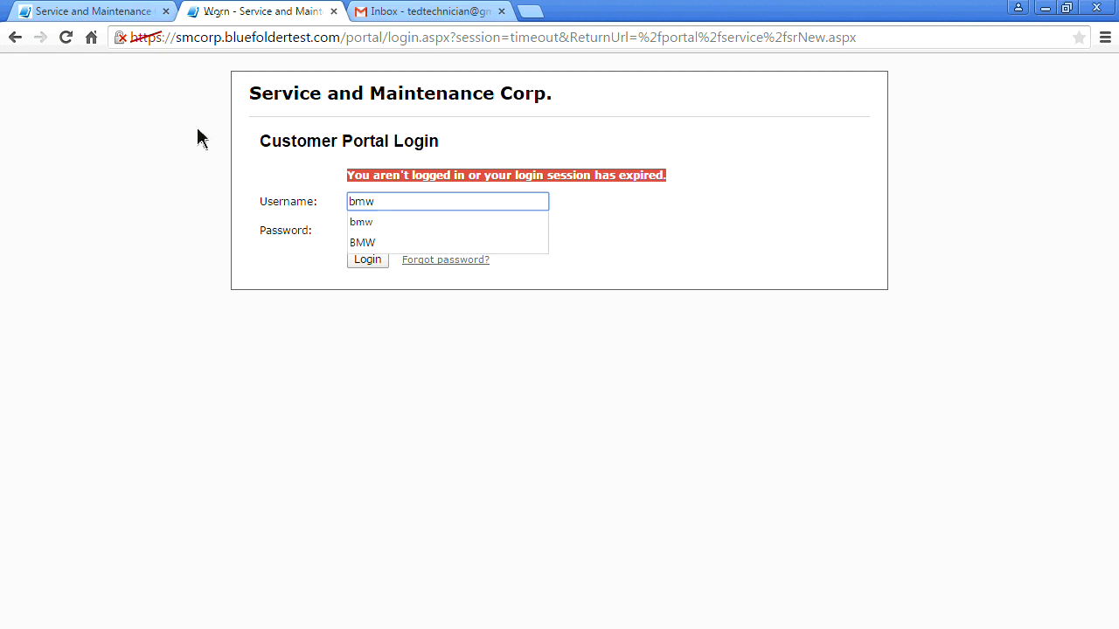
key(Tab)
text(p••)
key(Return)
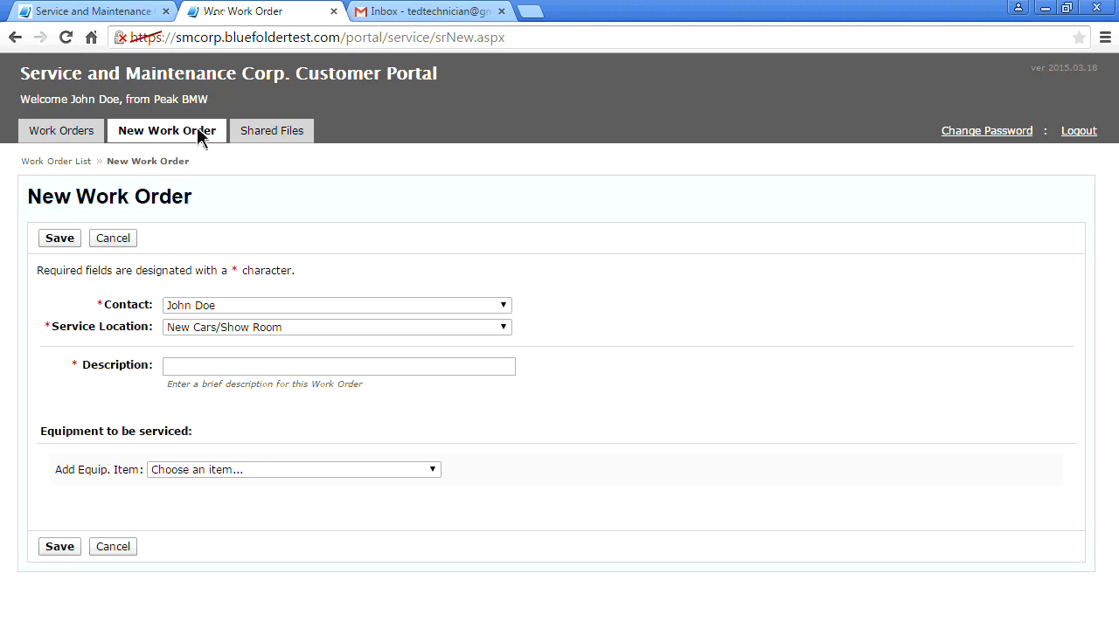
click(213, 135)
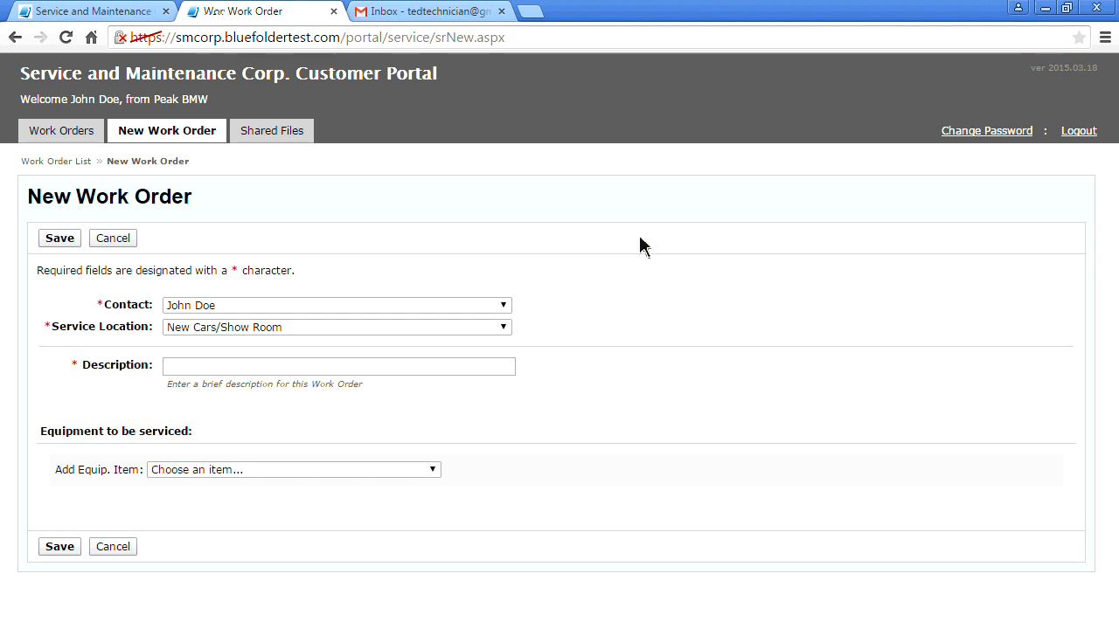
Set location Used Car Dealership and description 'Equipment is not working correctly'
click(503, 306)
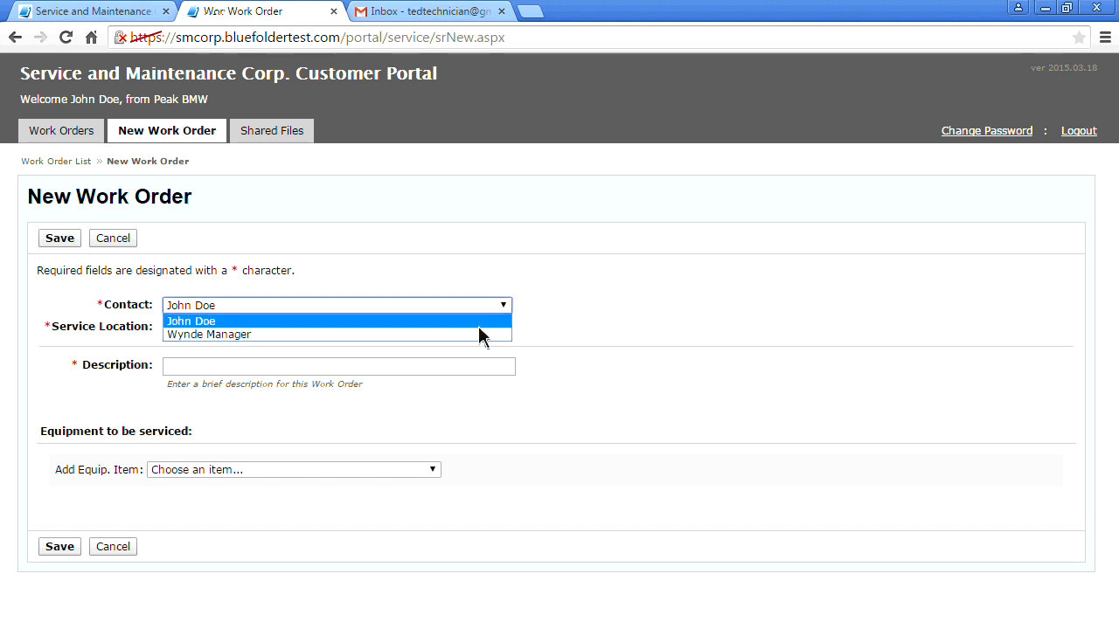
click(479, 322)
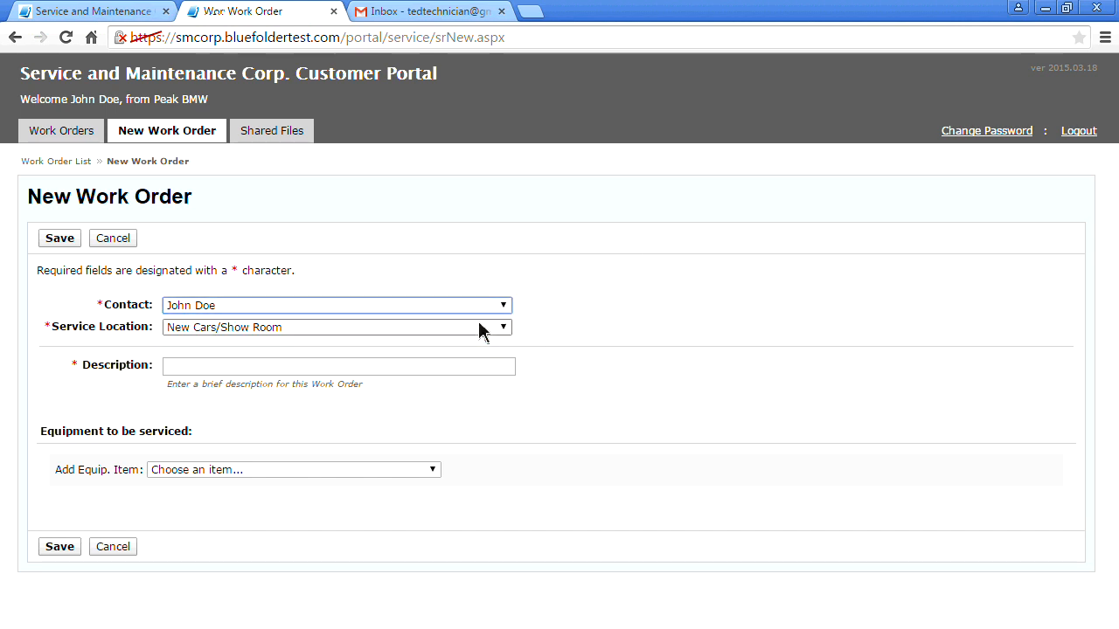
click(504, 329)
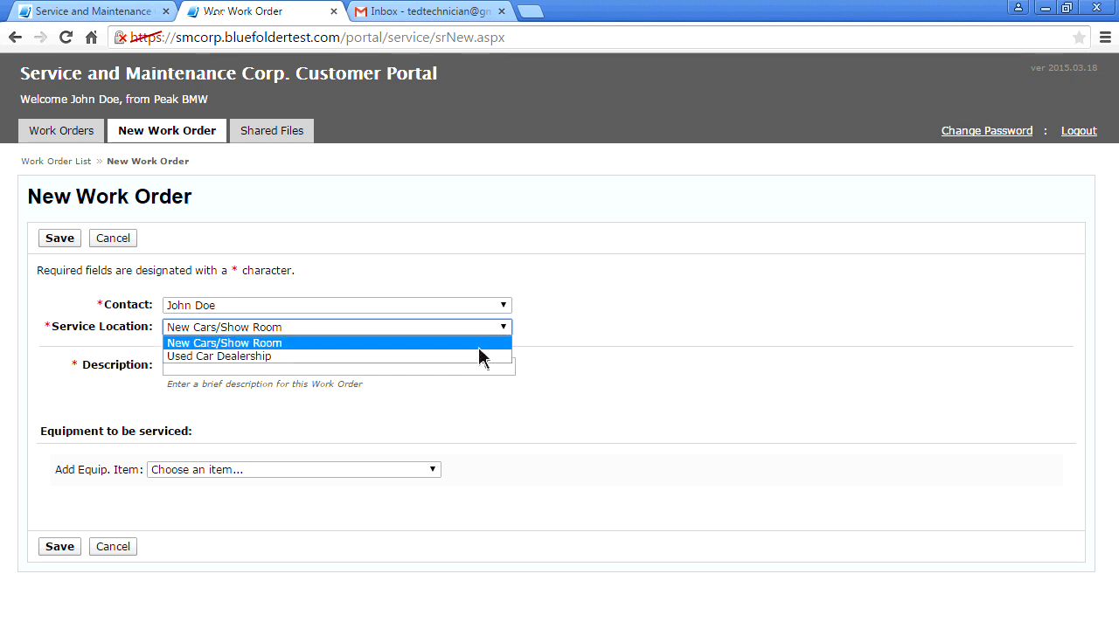
click(479, 356)
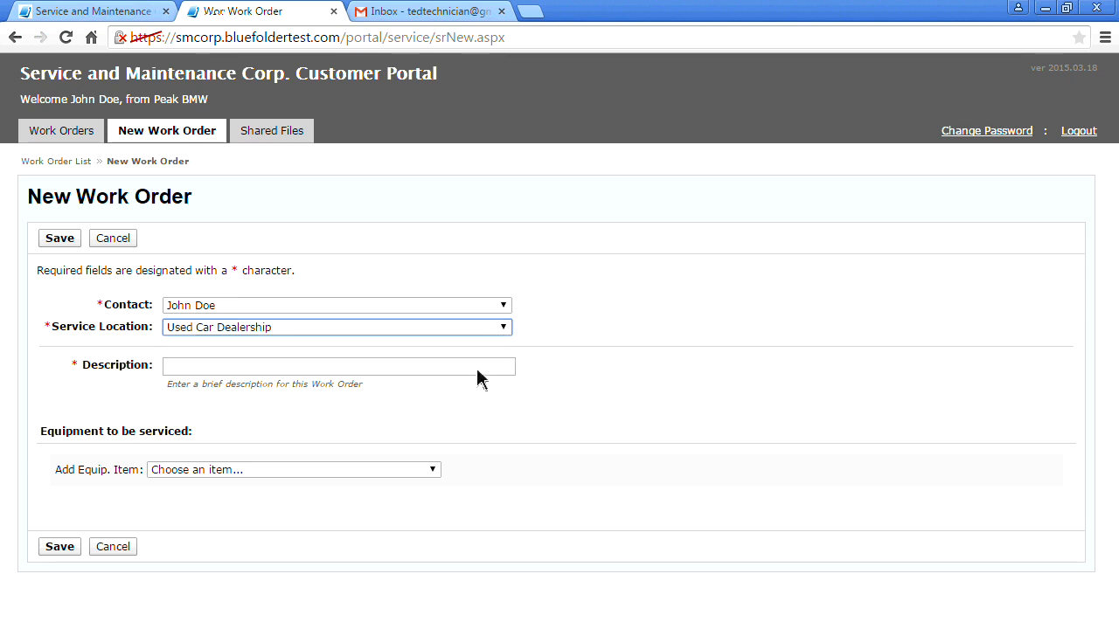
click(478, 370)
text(E)
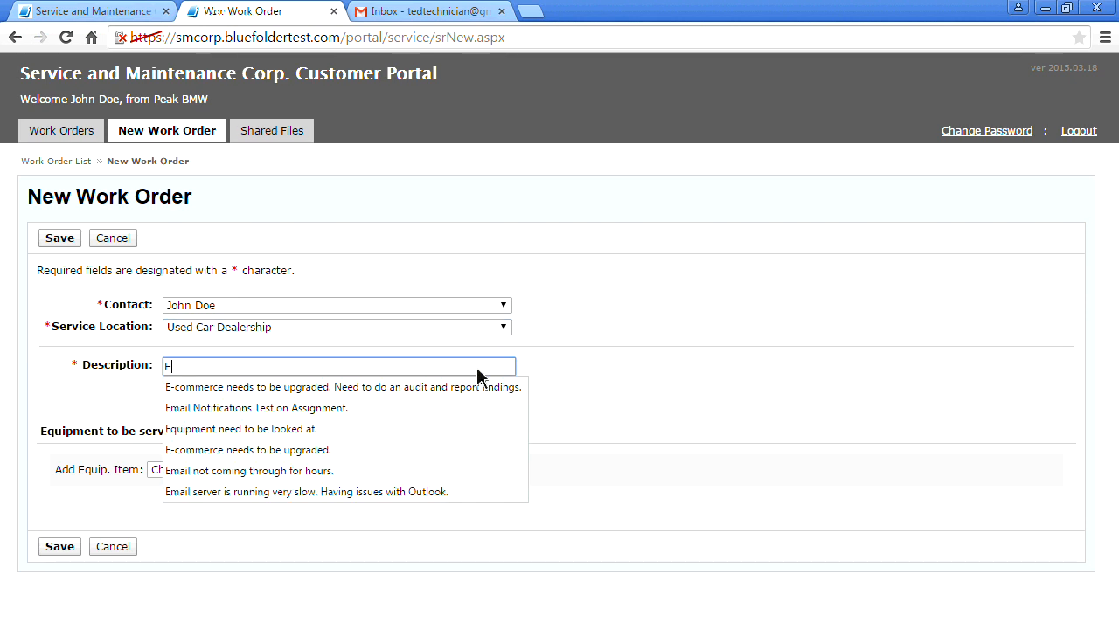
text(quipment is not working correctly)
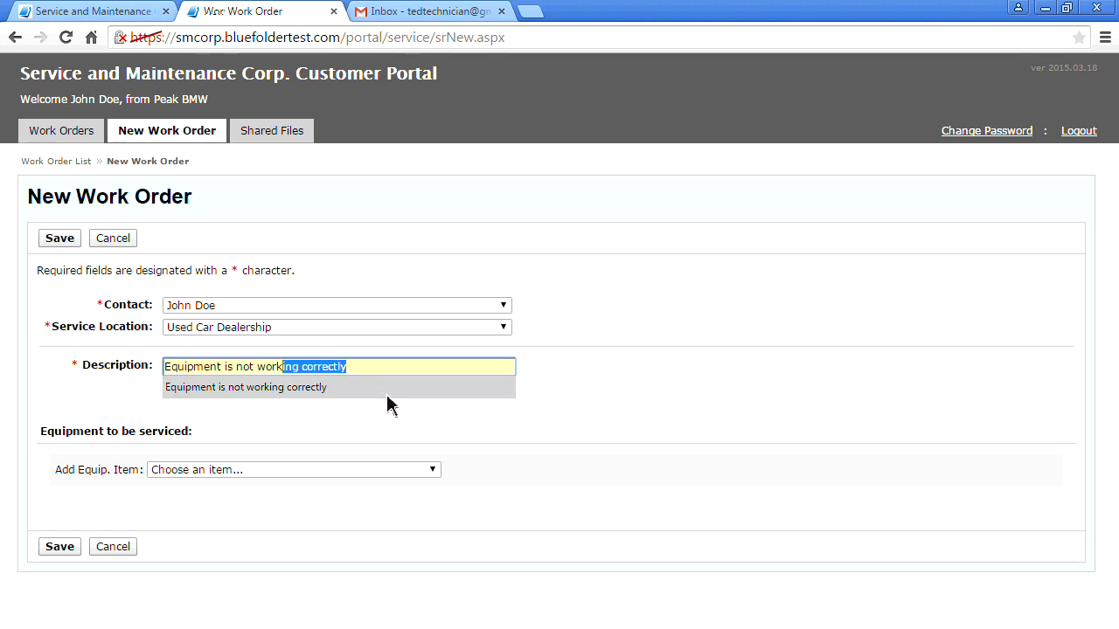
click(385, 389)
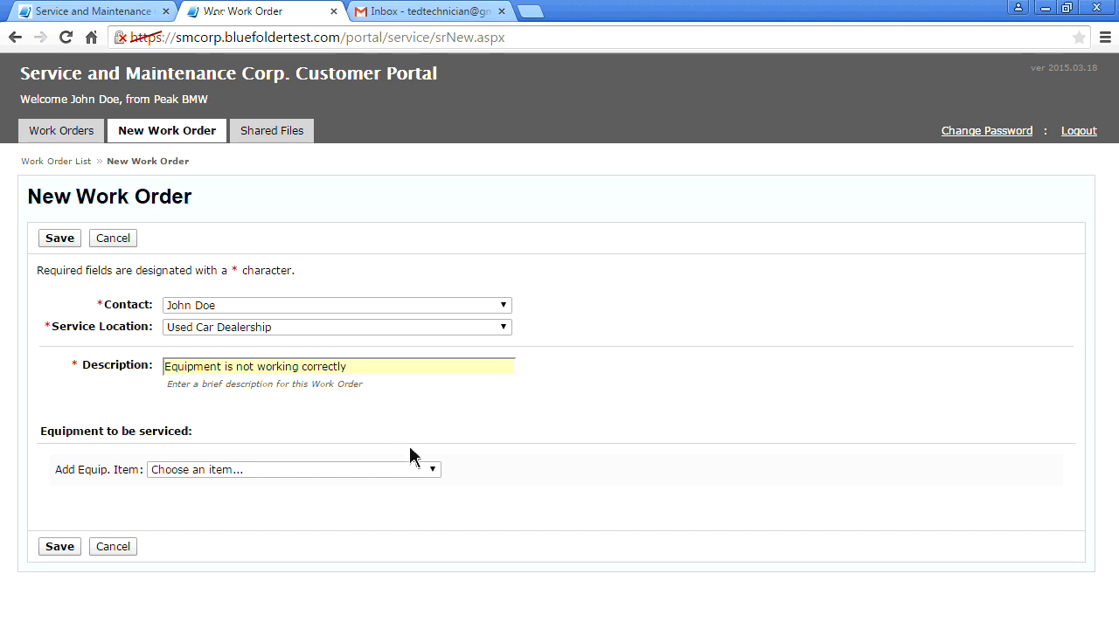
click(434, 472)
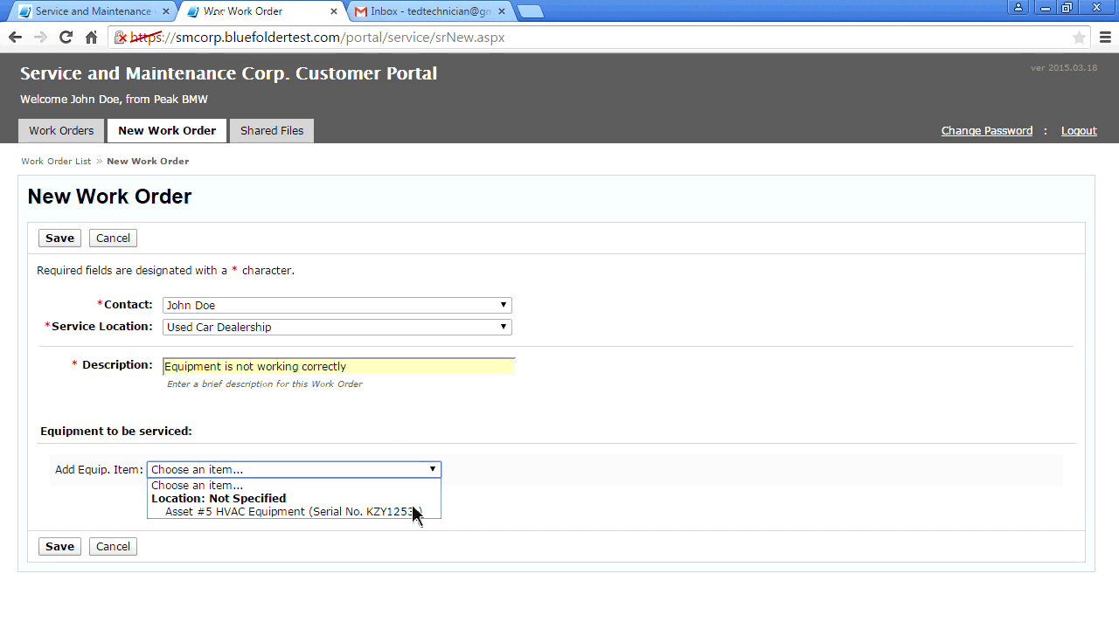
Add Asset #5 HVAC Equipment, save work order 1000, check its attachments, then go to Gmail
click(288, 513)
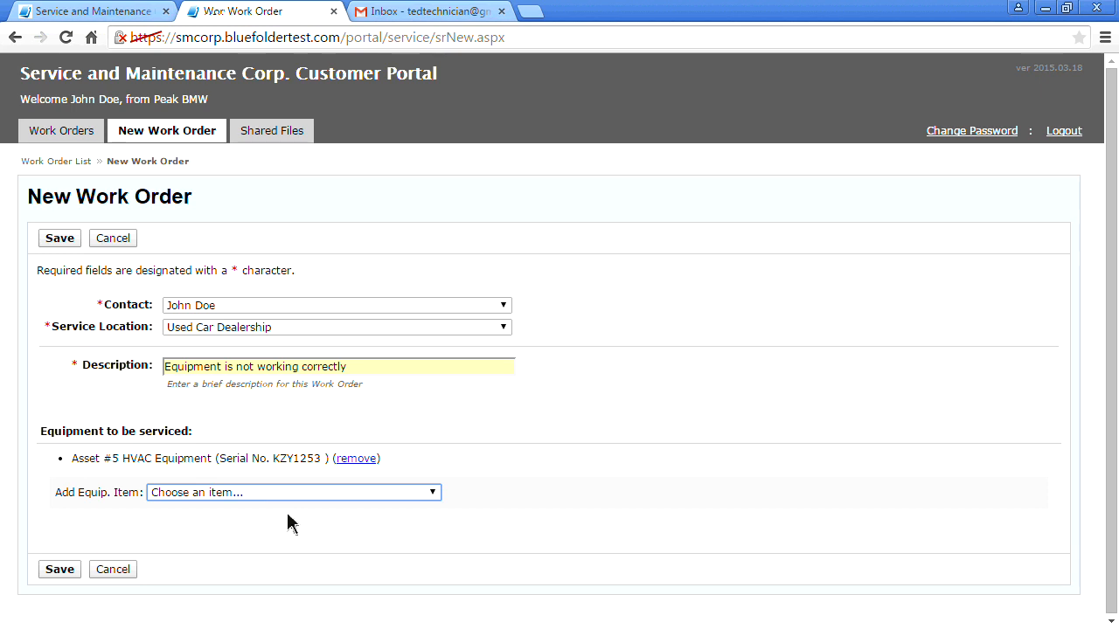
click(61, 571)
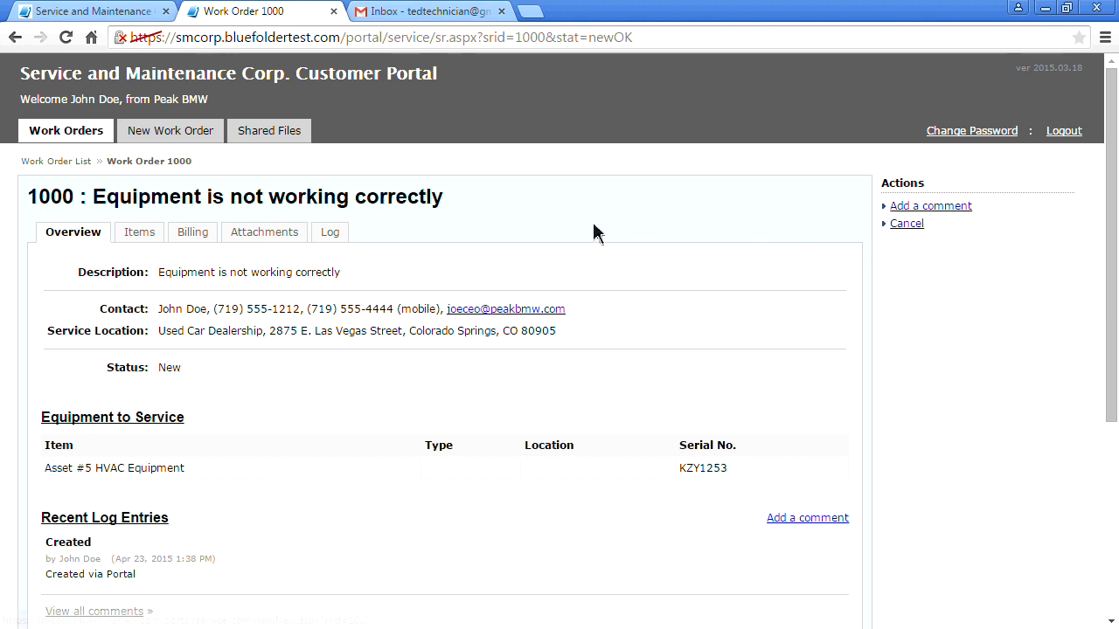
click(285, 236)
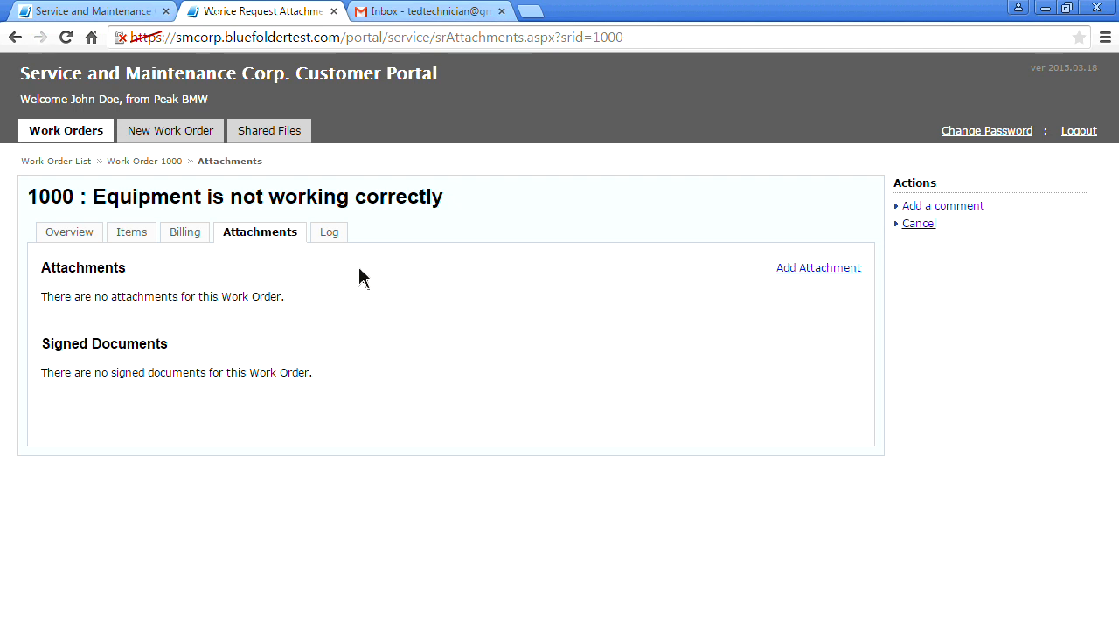
click(426, 12)
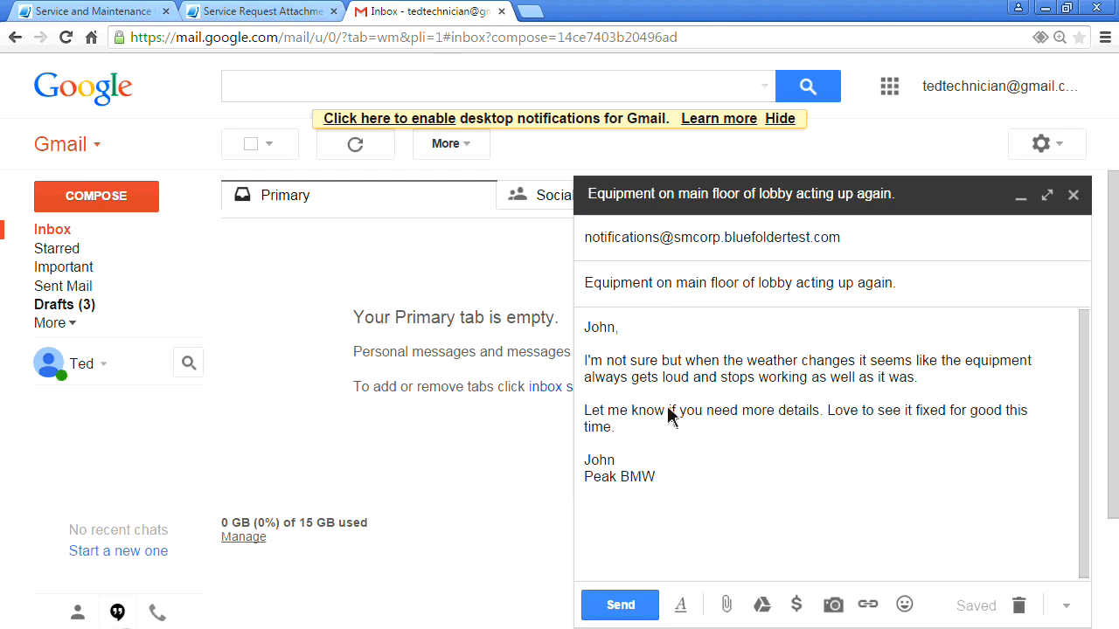
Send the drafted email about the lobby equipment acting up
click(623, 607)
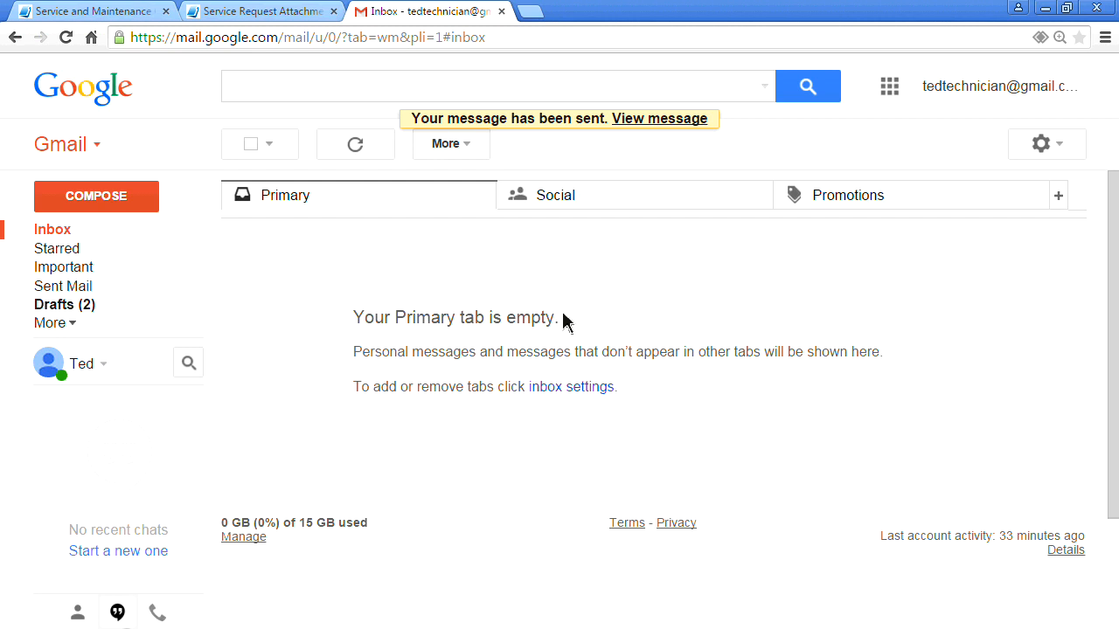
Sign in to BlueFolder and open Peak BMW's overview showing unassigned work order 1000
click(112, 13)
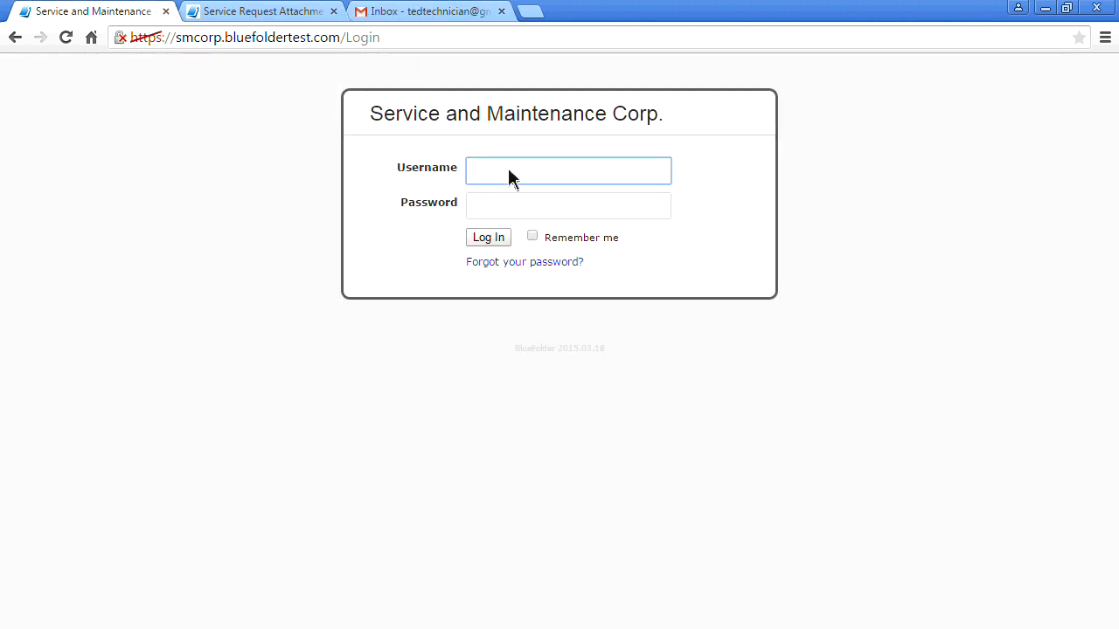
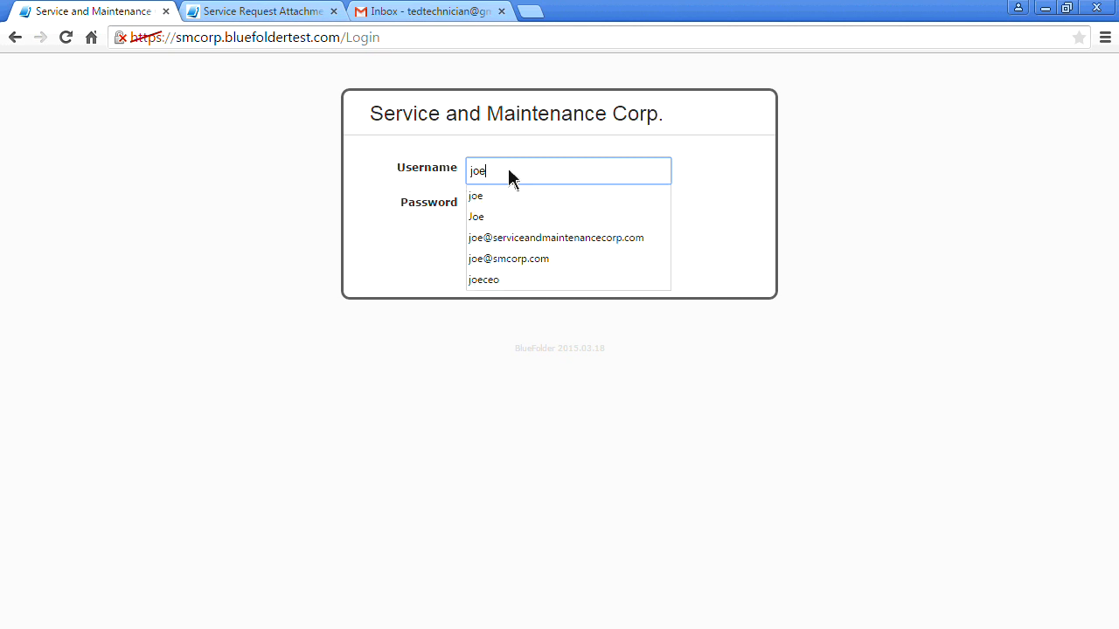
key(Tab)
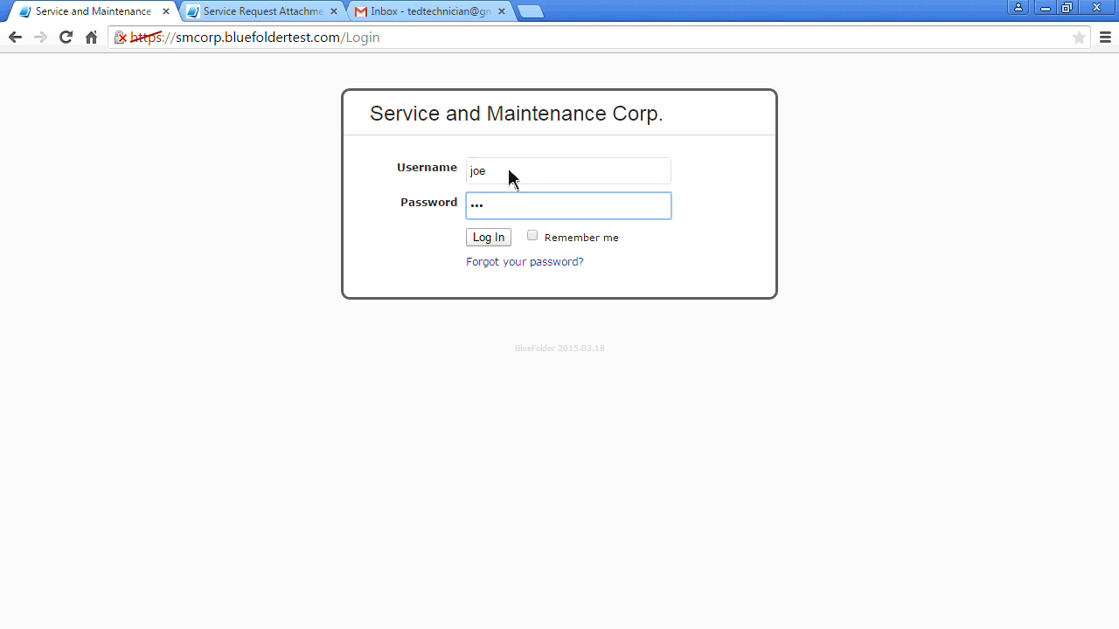
click(486, 238)
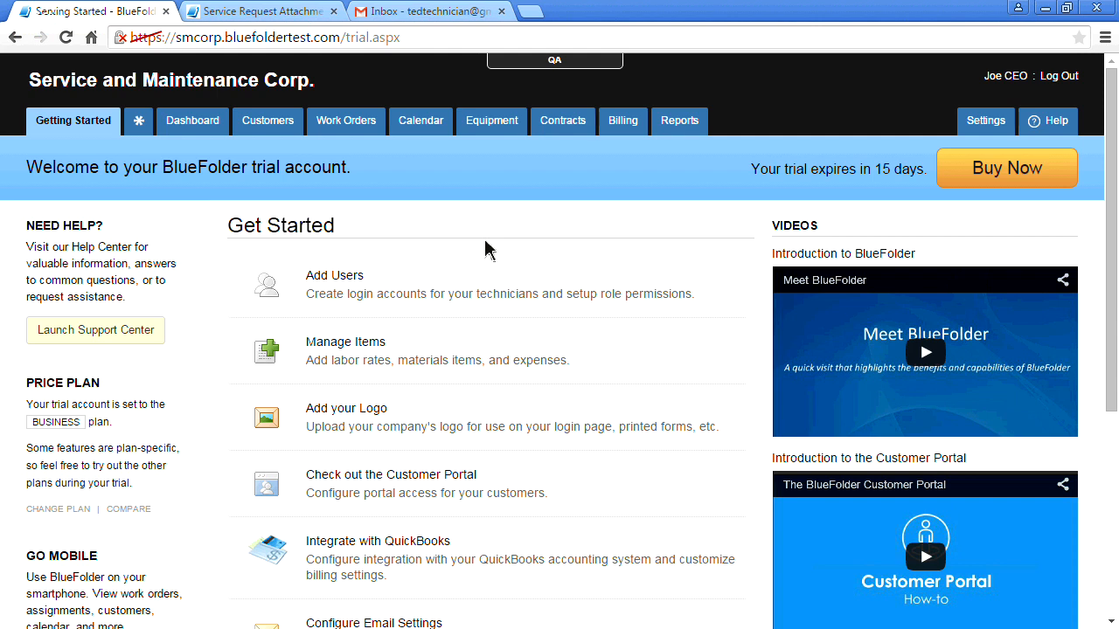
click(268, 126)
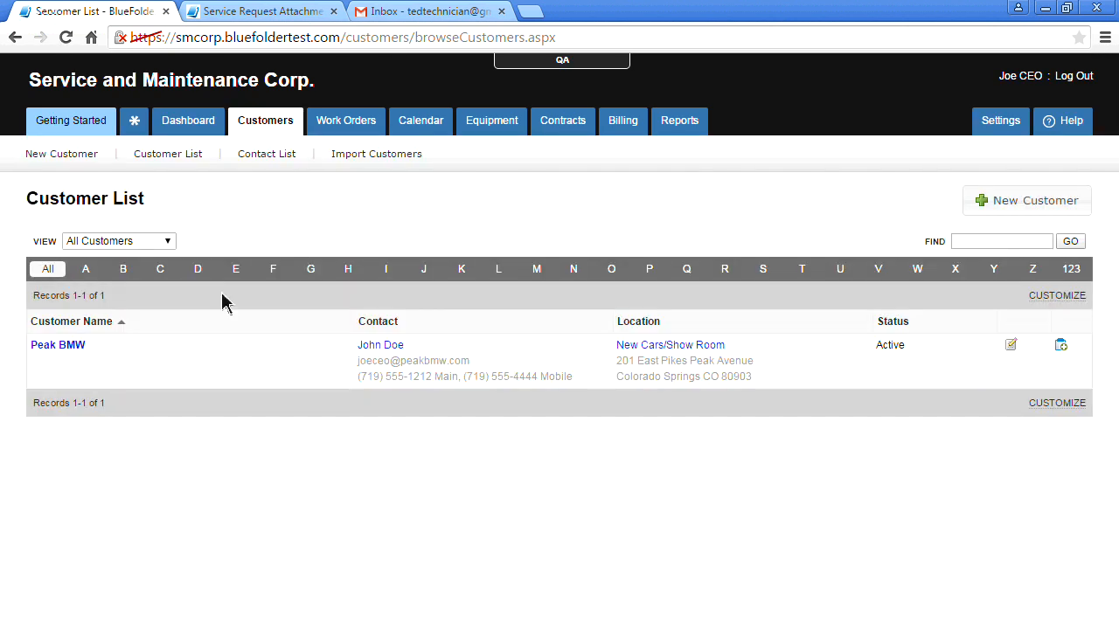
click(58, 345)
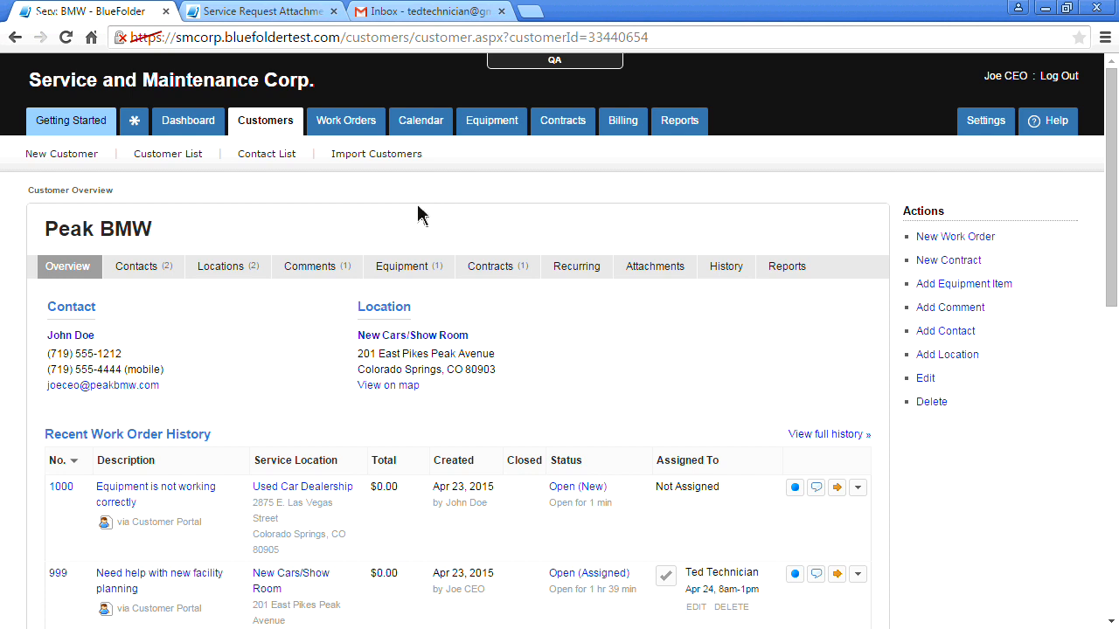
Start a new Peak BMW work order describing that the equipment isn't working again
click(927, 245)
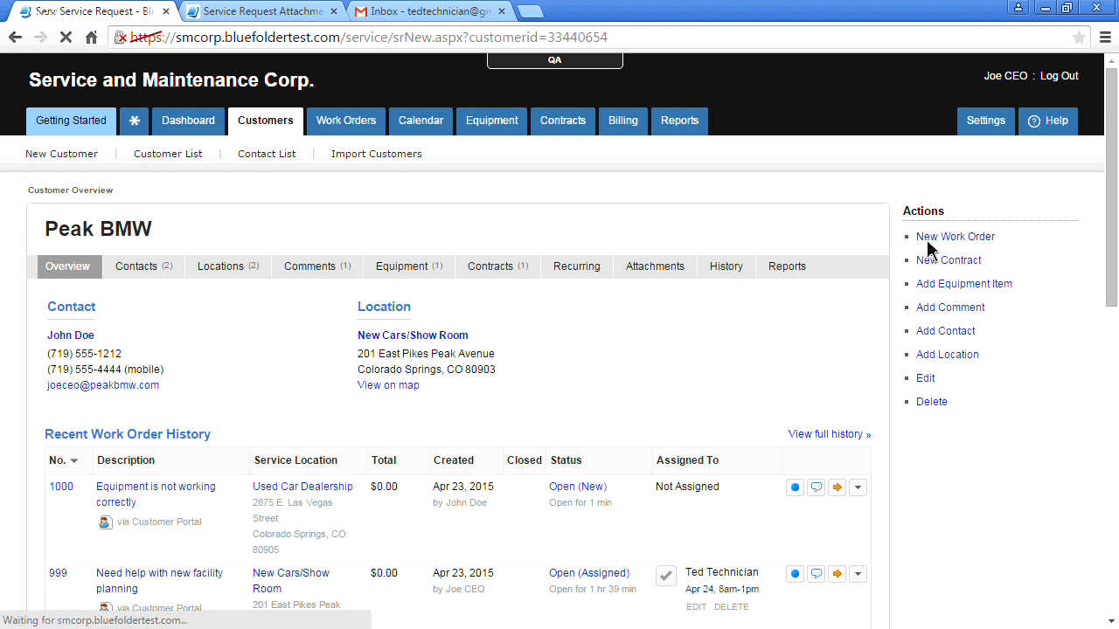
click(481, 321)
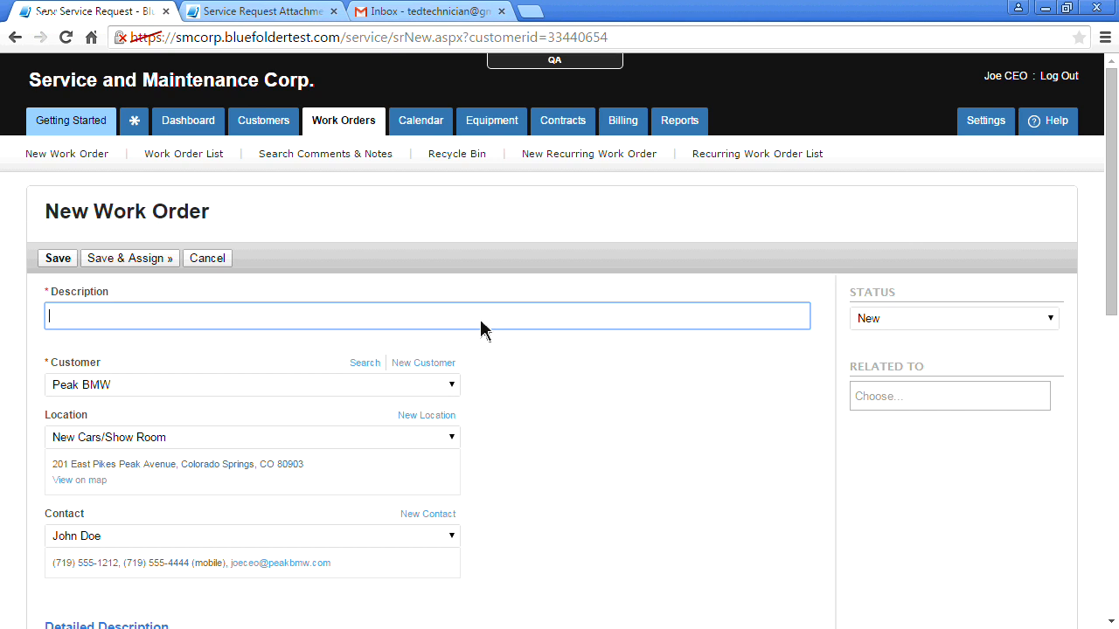
text(J)
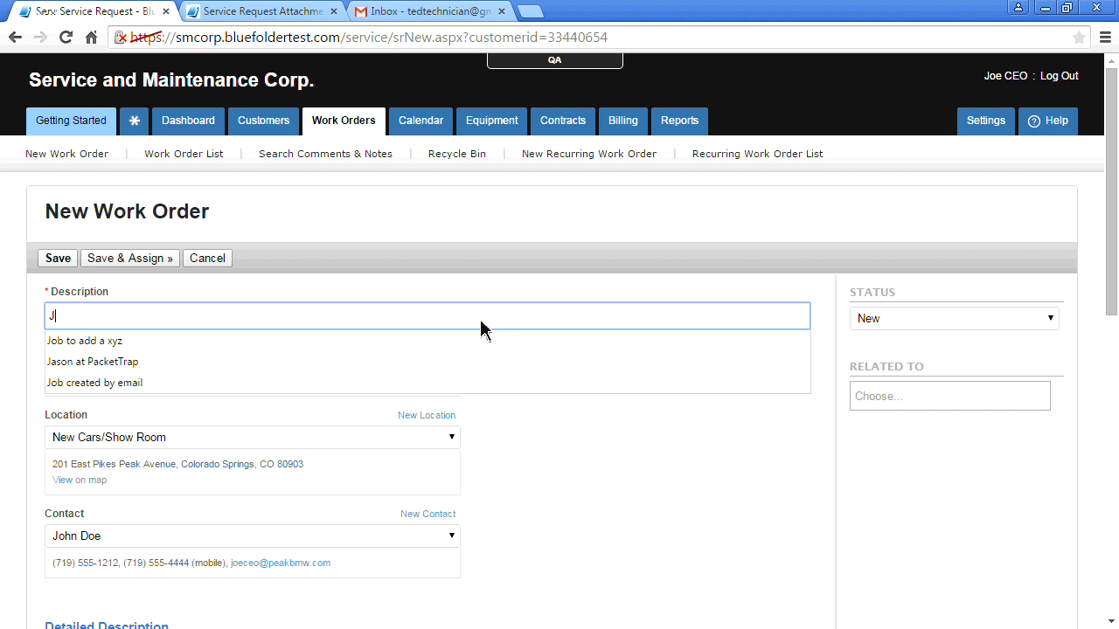
text(ohn sa)
text(ys )
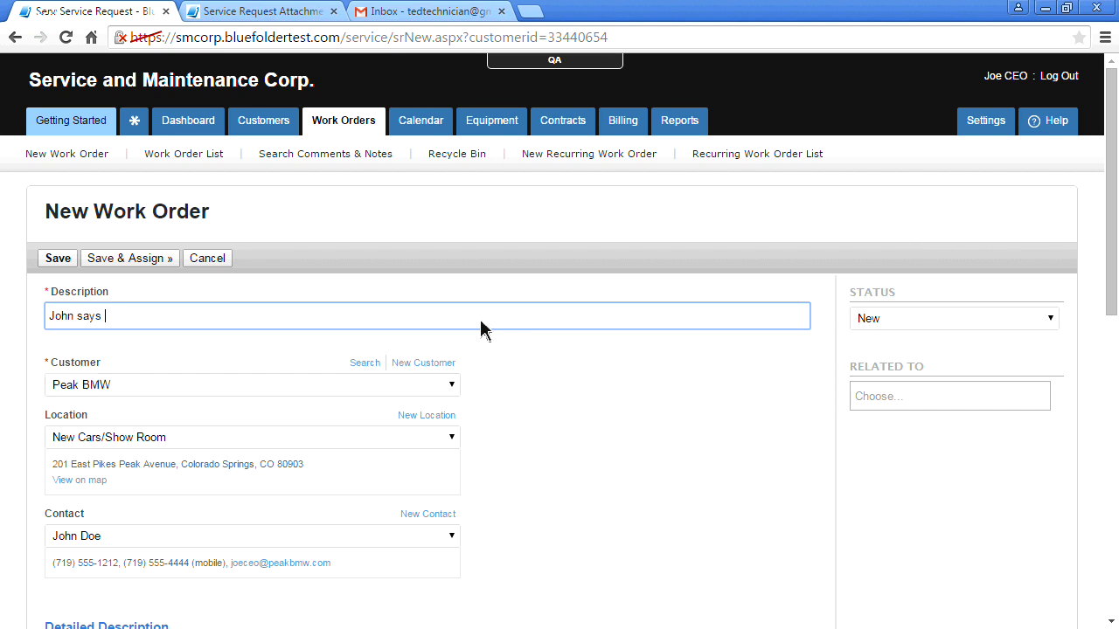
text(the equipment isn't working again.)
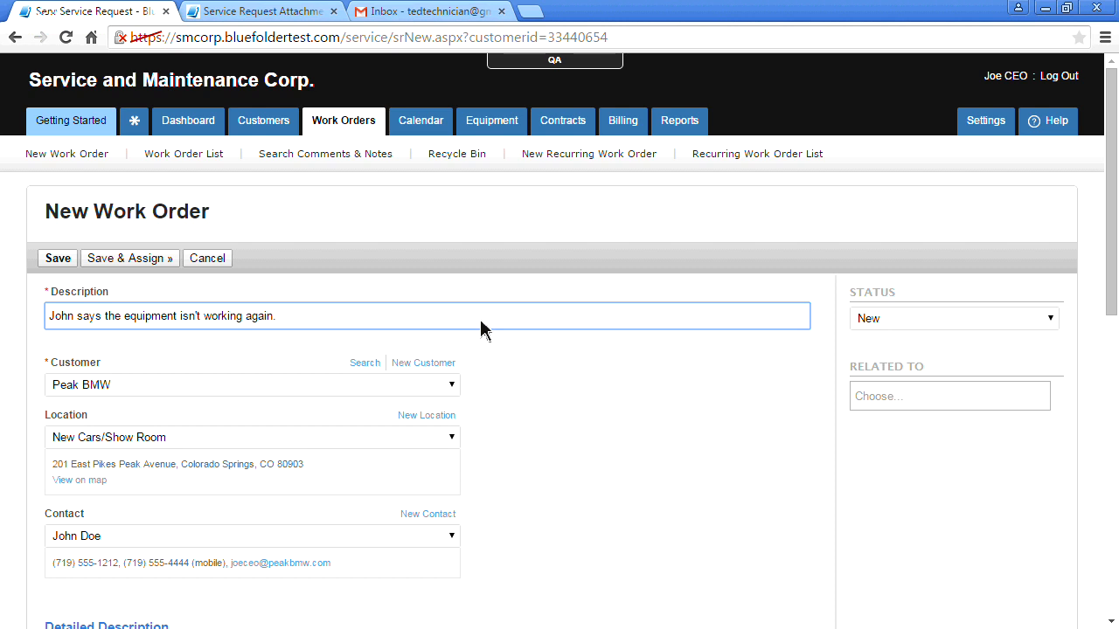
scroll(485, 331, down, 1)
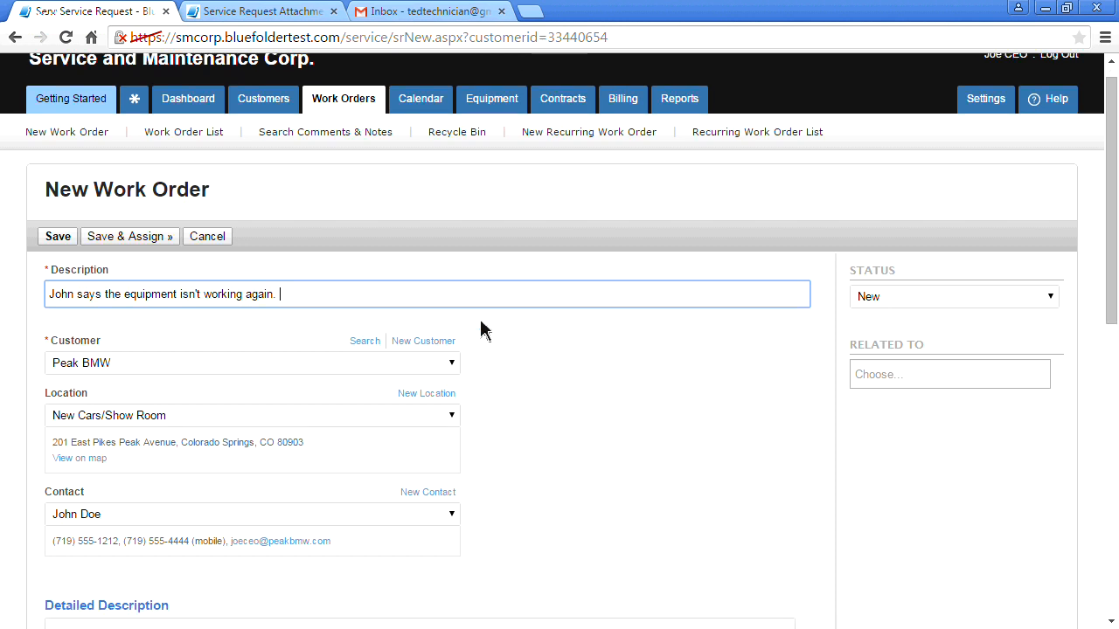
scroll(486, 331, down, 2)
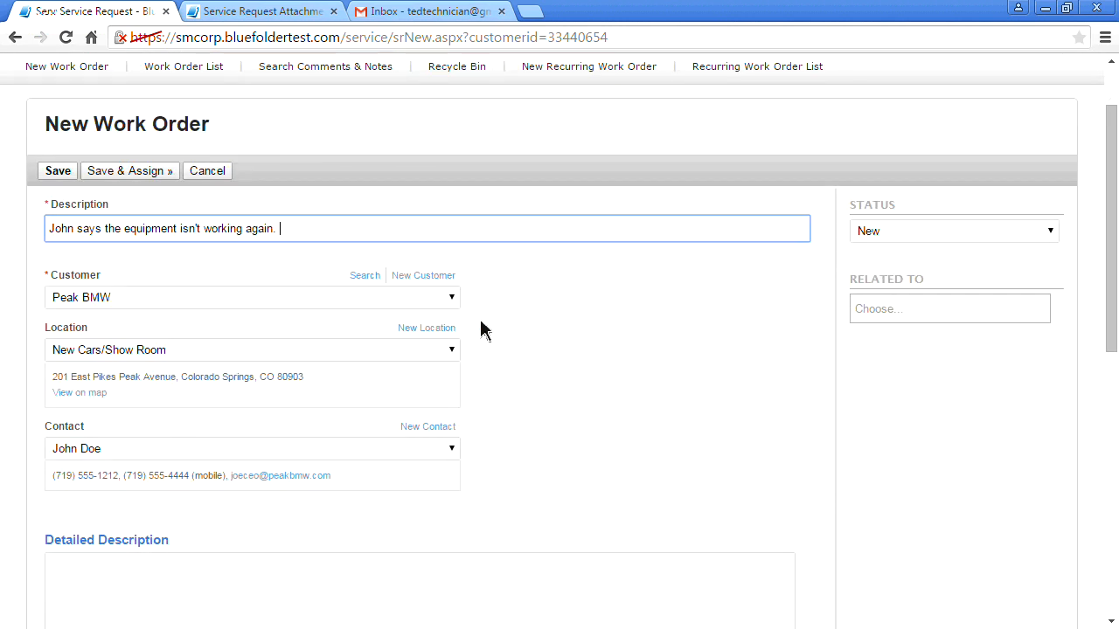
Set the work order's location to Used Car Dealership and its contact to the manager
click(453, 356)
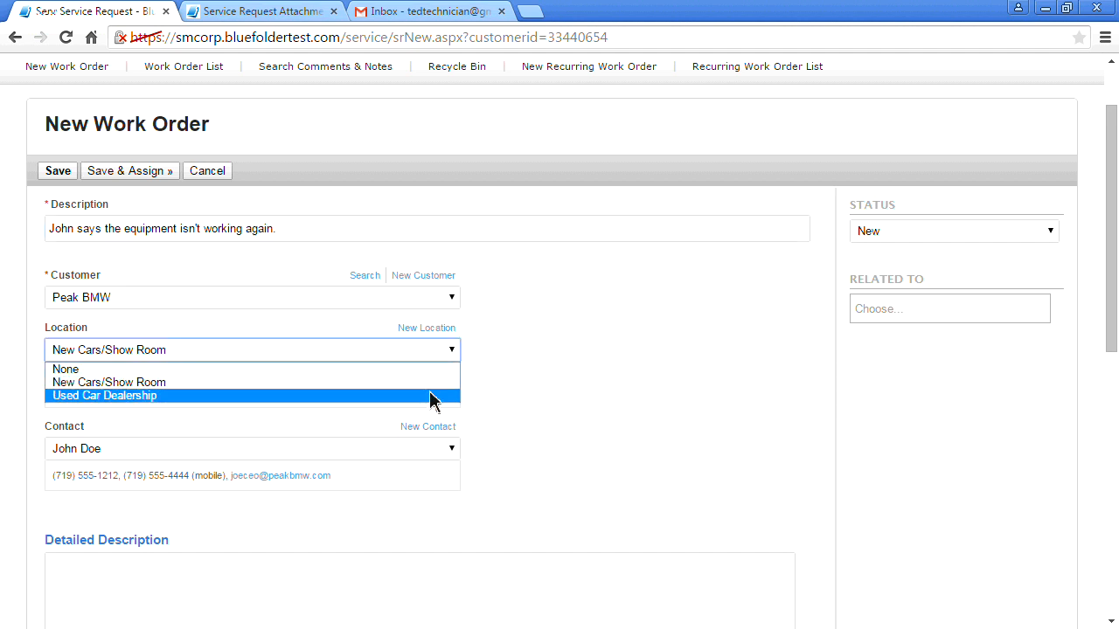
click(433, 398)
scroll(563, 385, down, 1)
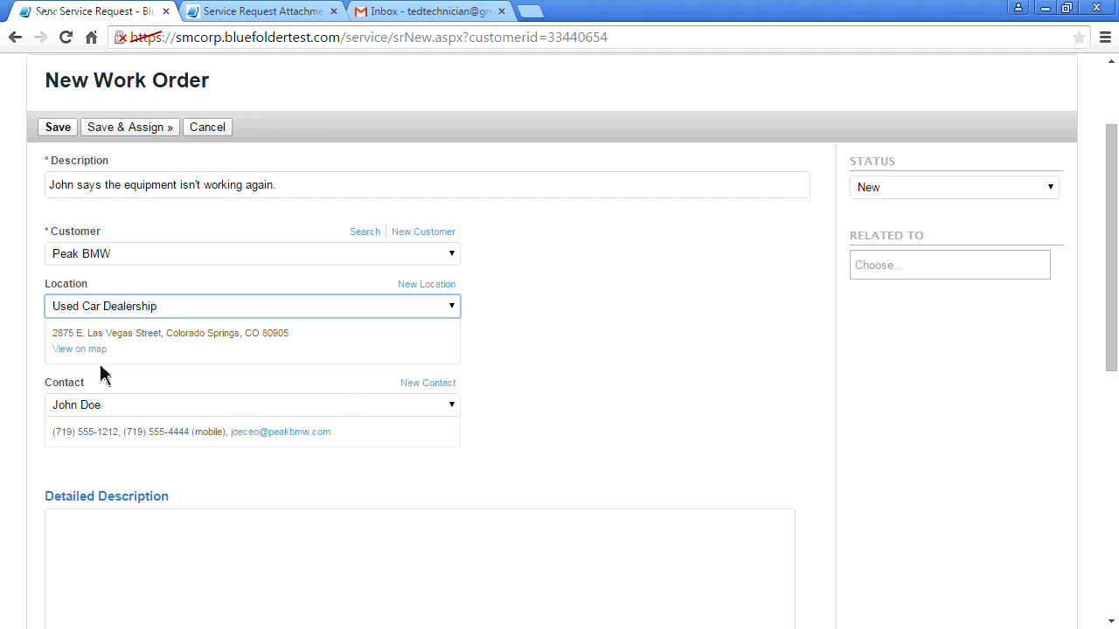
click(452, 406)
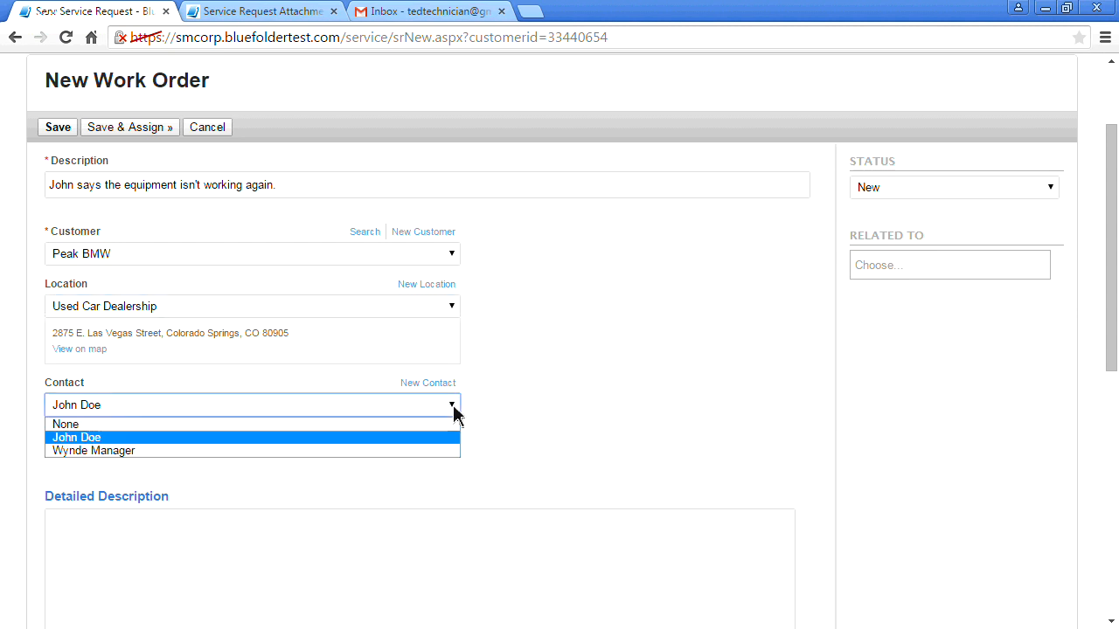
click(433, 451)
click(578, 453)
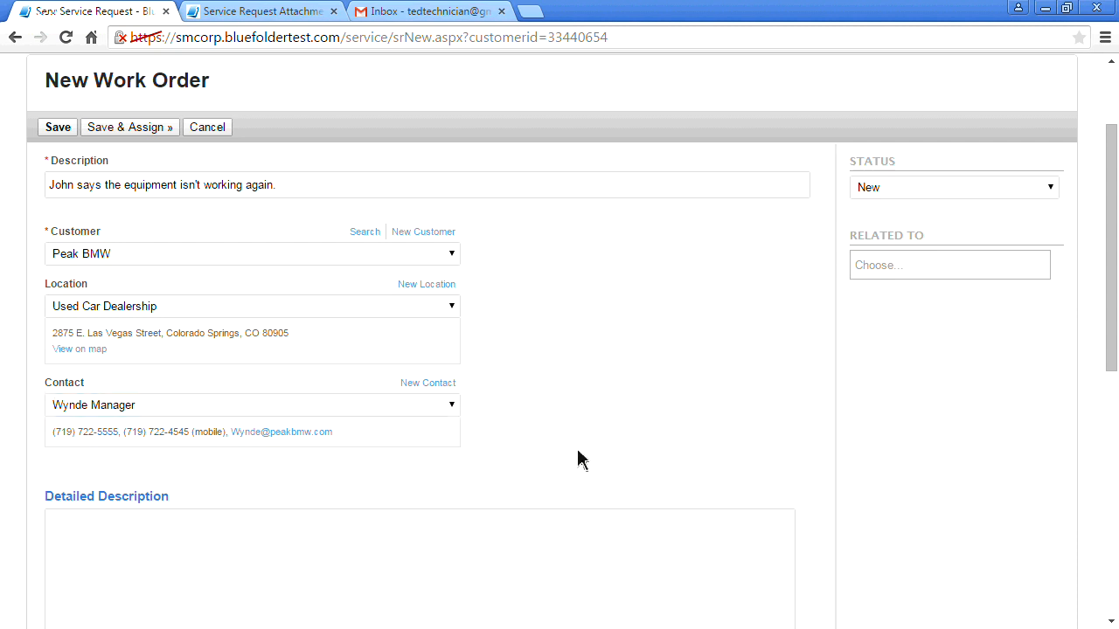
scroll(577, 457, down, 2)
click(403, 430)
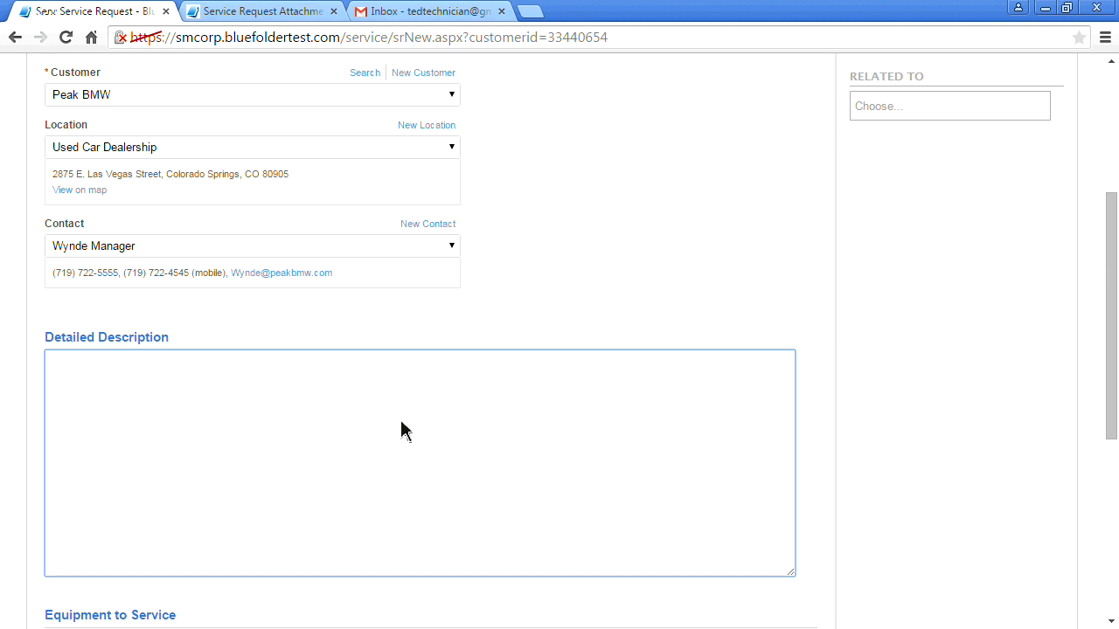
Add Asset #5 HVAC Equipment and save the work order with Save & Assign
scroll(398, 400, down, 3)
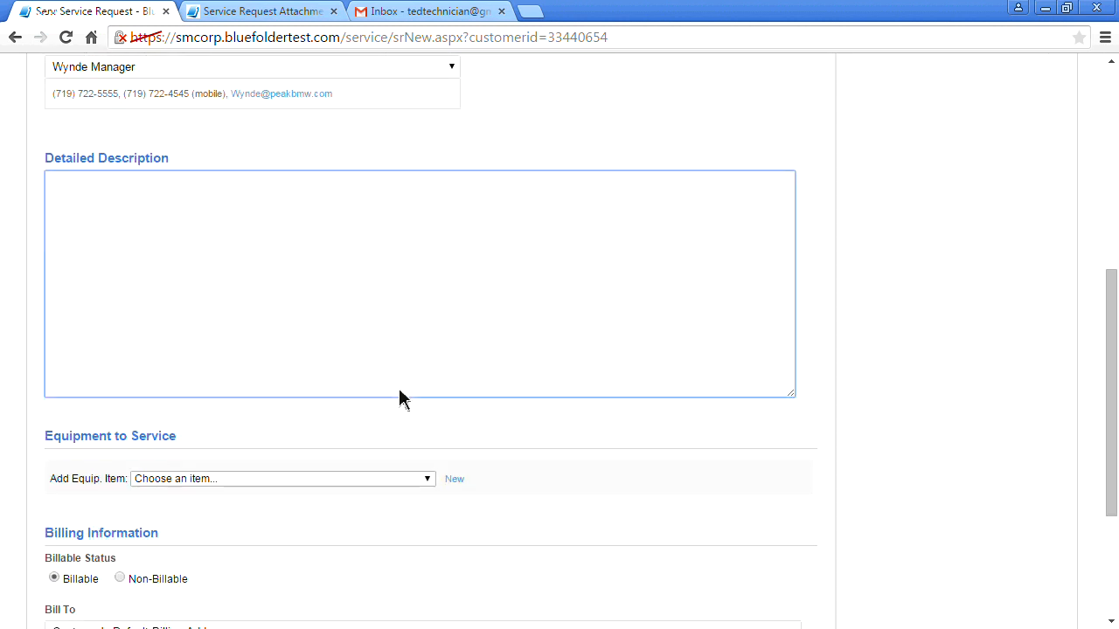
click(411, 417)
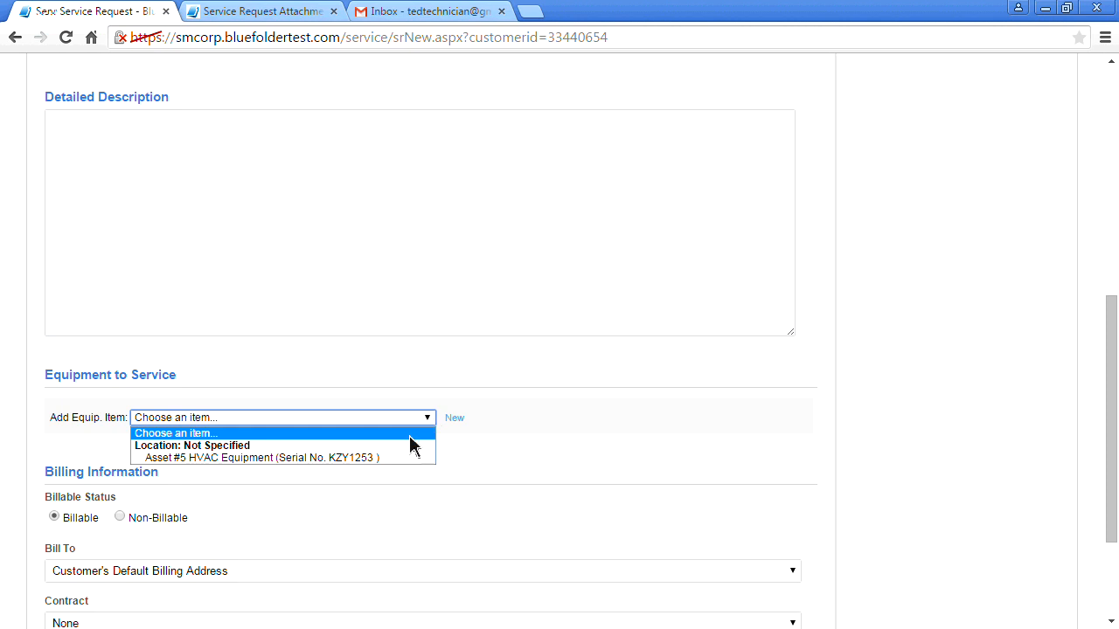
click(349, 458)
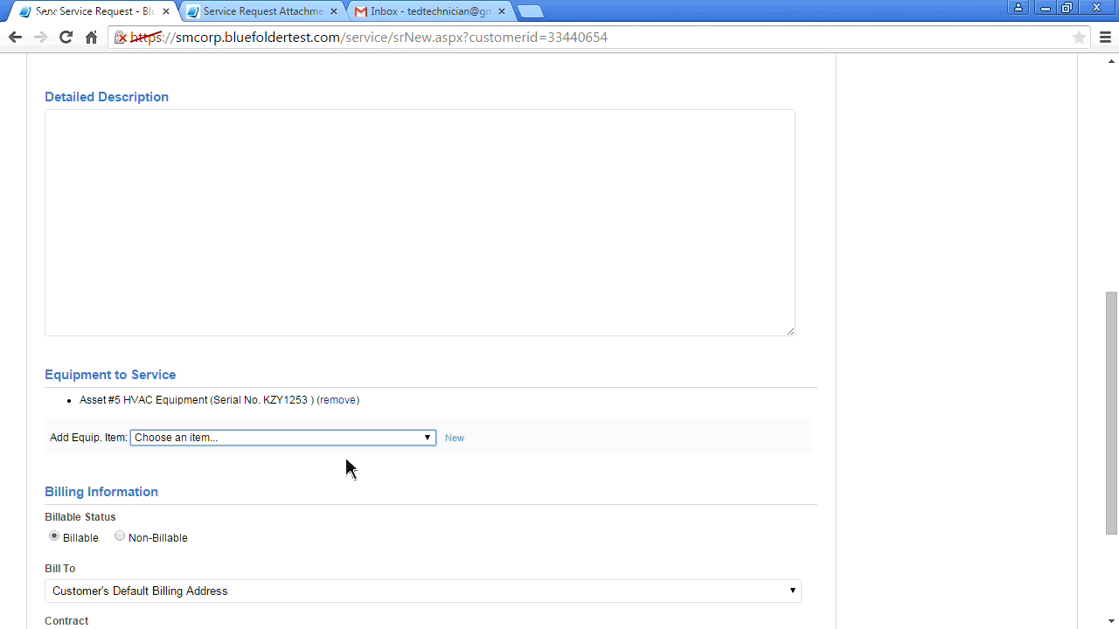
scroll(346, 460, down, 2)
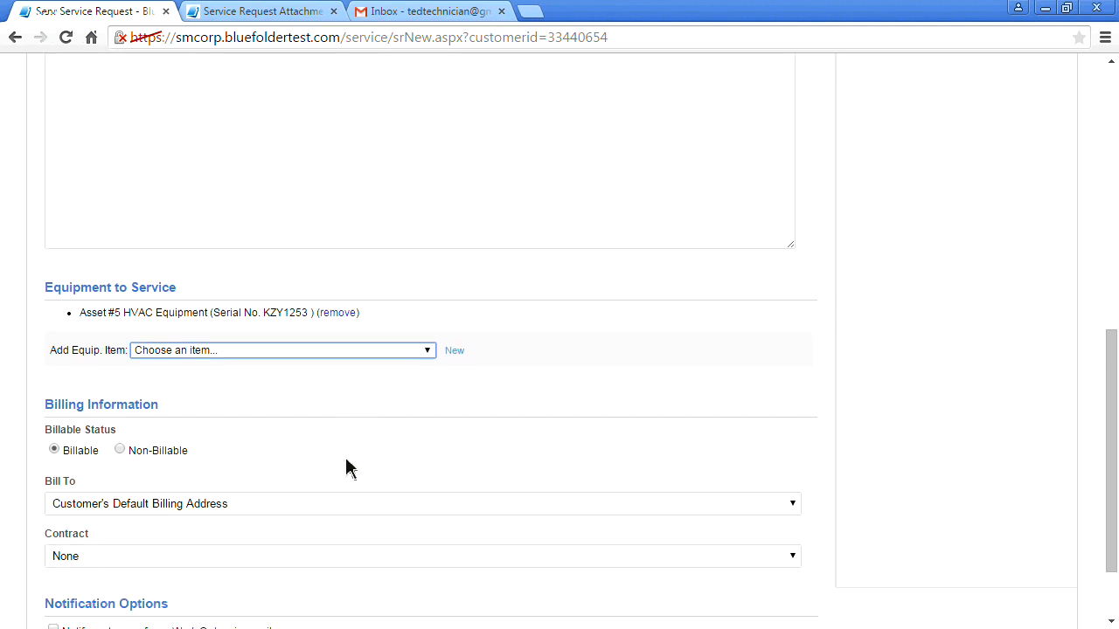
scroll(346, 469, down, 1)
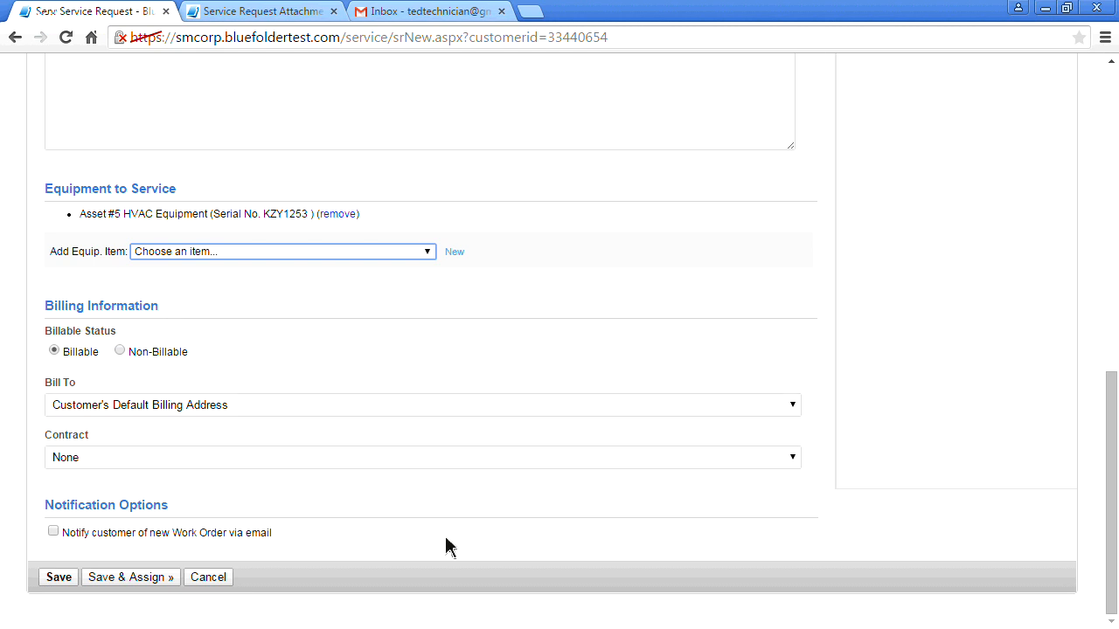
click(172, 581)
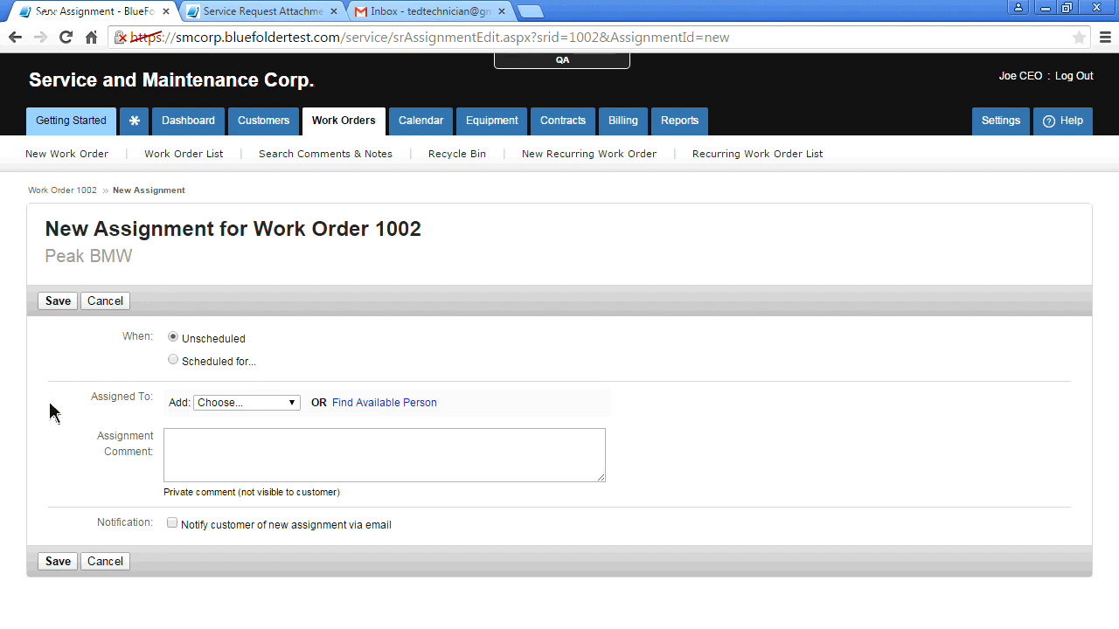
Schedule the assignment for the technician on Apr 24, 8:00–9:00 AM and view his schedule
click(172, 361)
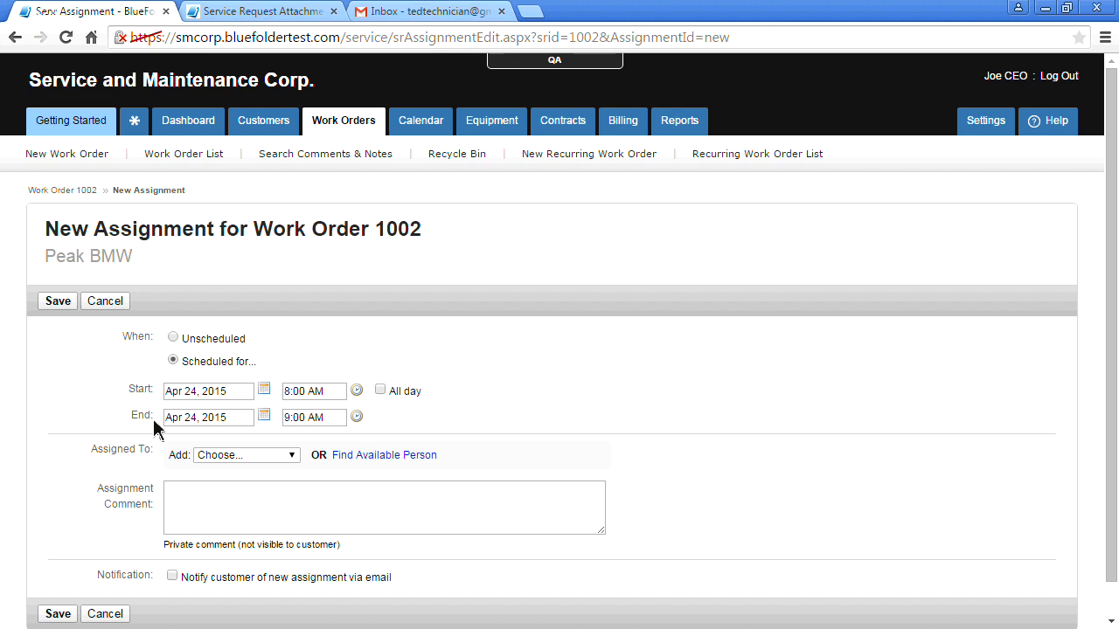
click(292, 457)
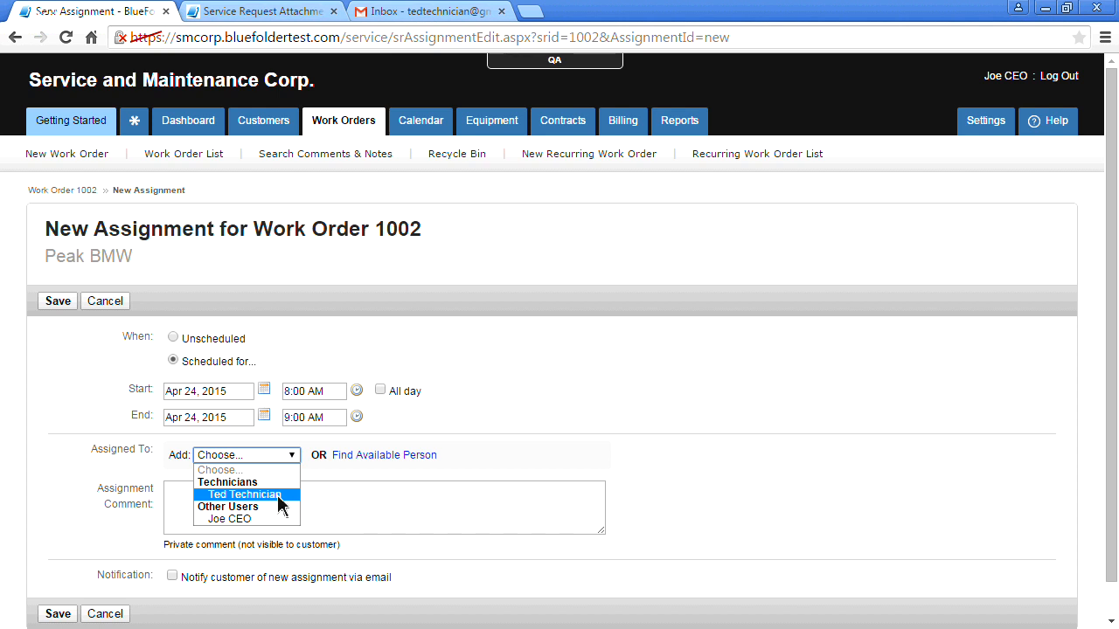
click(279, 495)
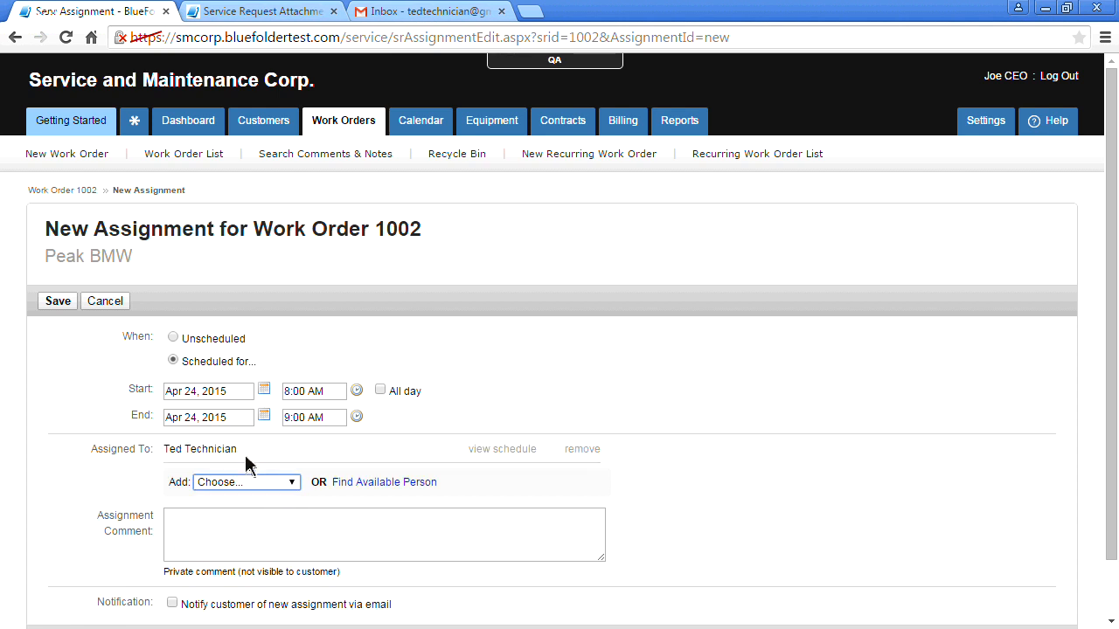
click(502, 449)
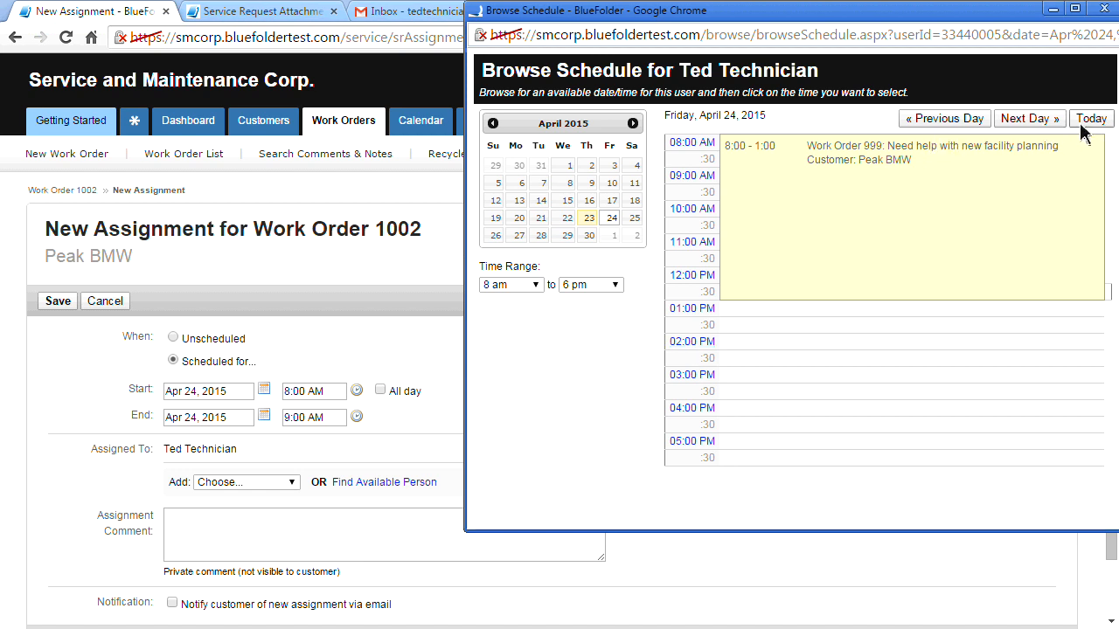
Rebook the technician through Find Available Person into the Apr 23, 12:30pm slot
drag(968, 21, 942, 33)
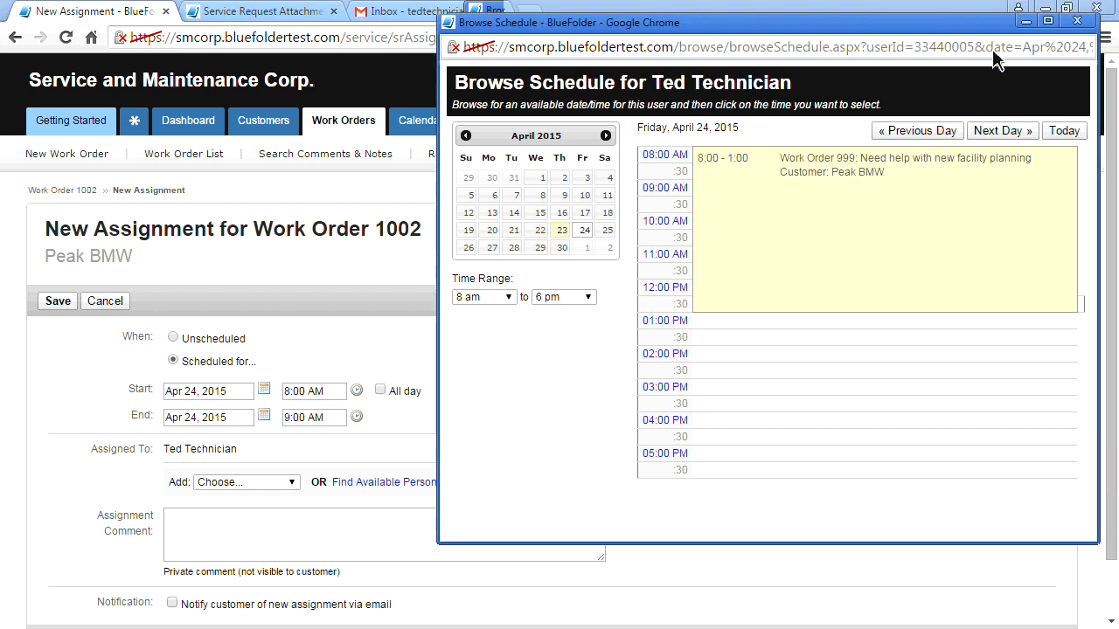
click(1078, 22)
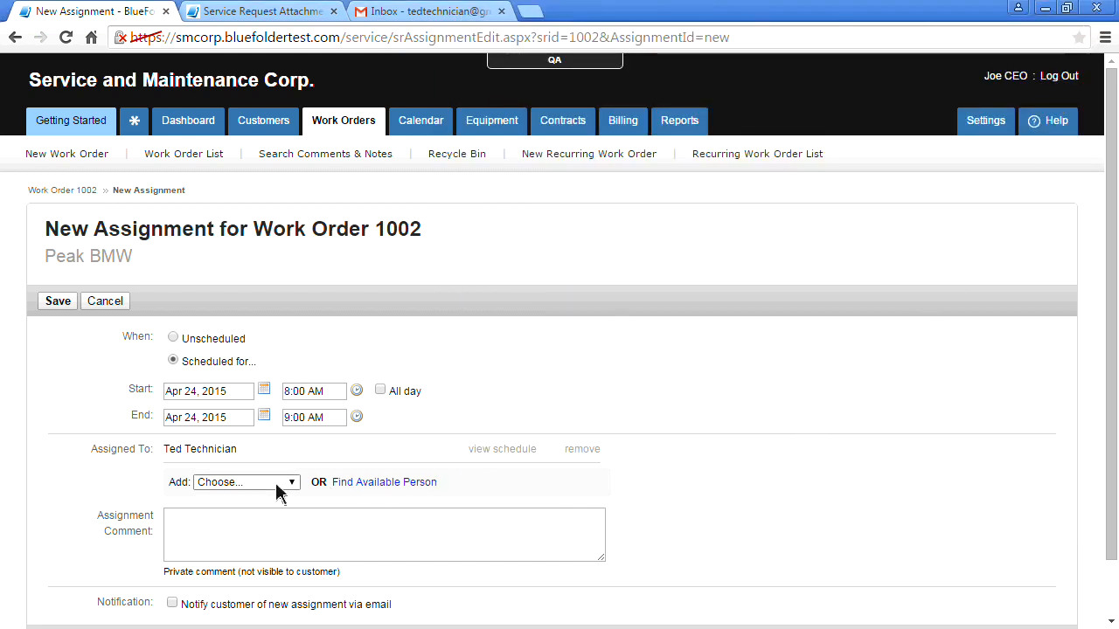
click(369, 483)
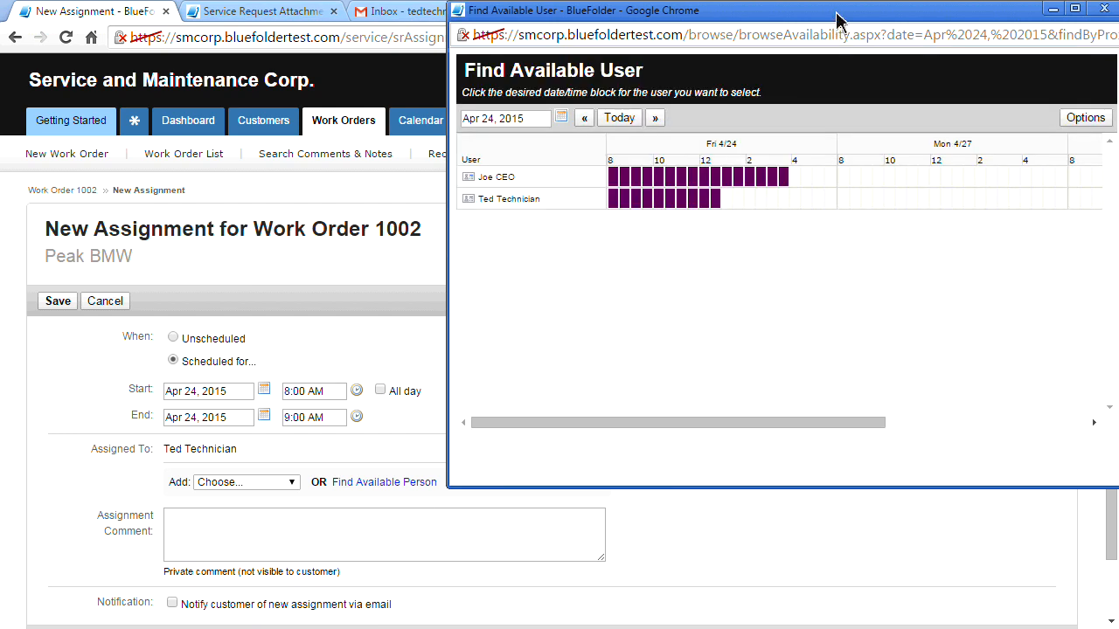
drag(837, 18, 728, 73)
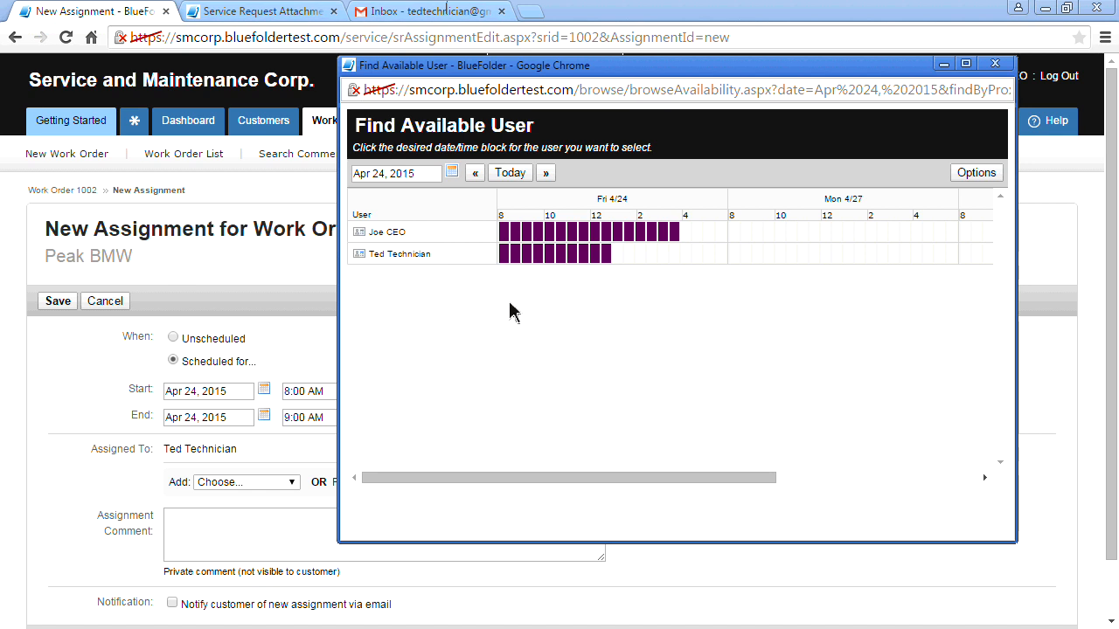
click(511, 173)
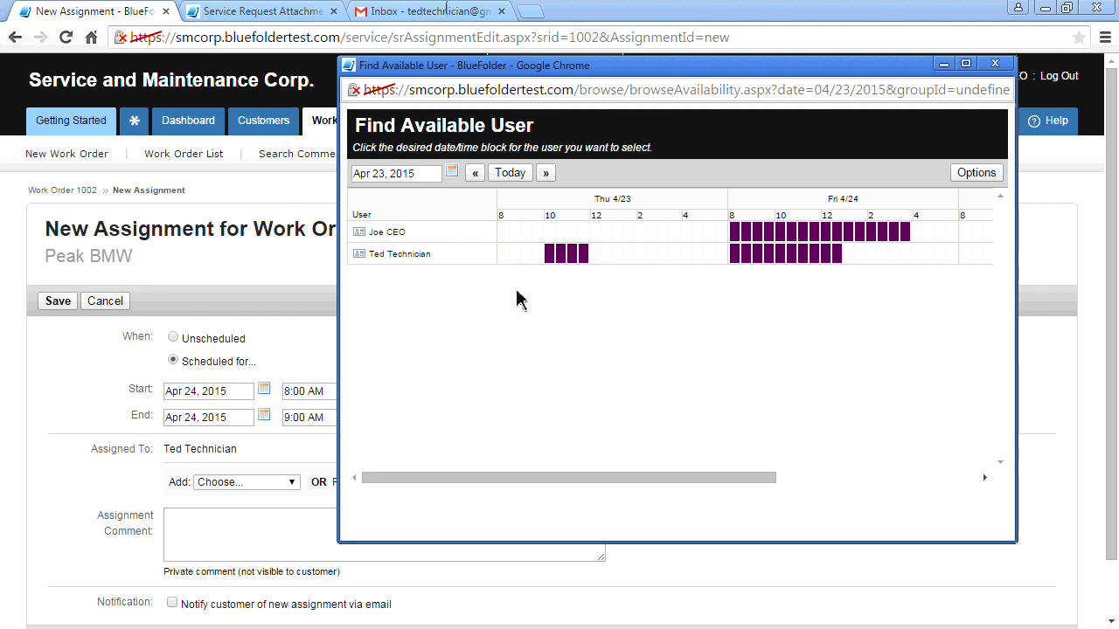
click(606, 258)
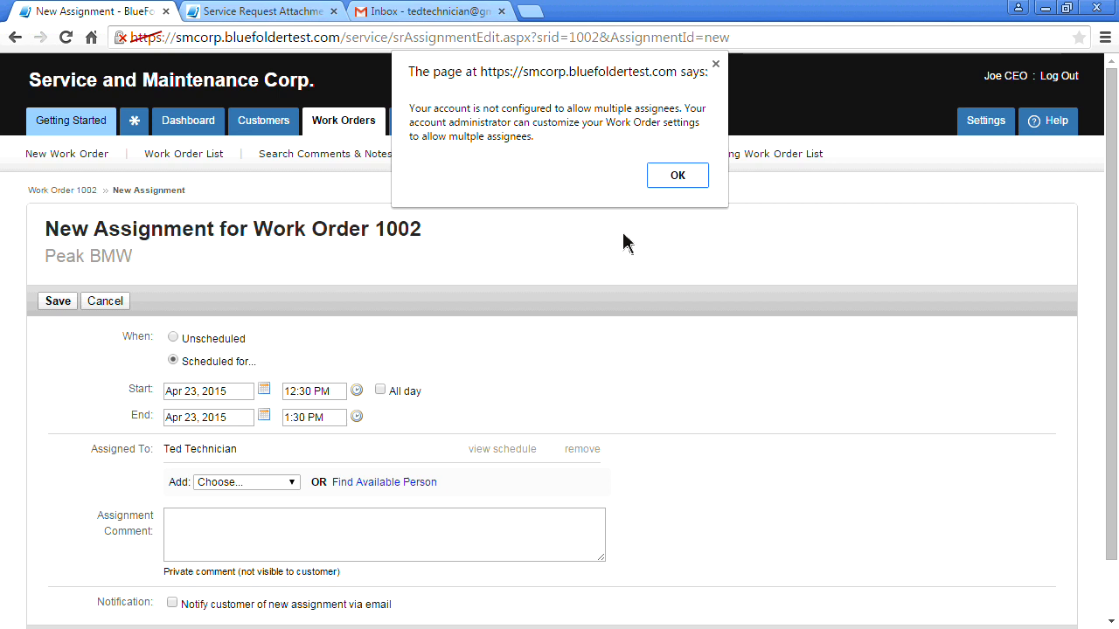
click(676, 176)
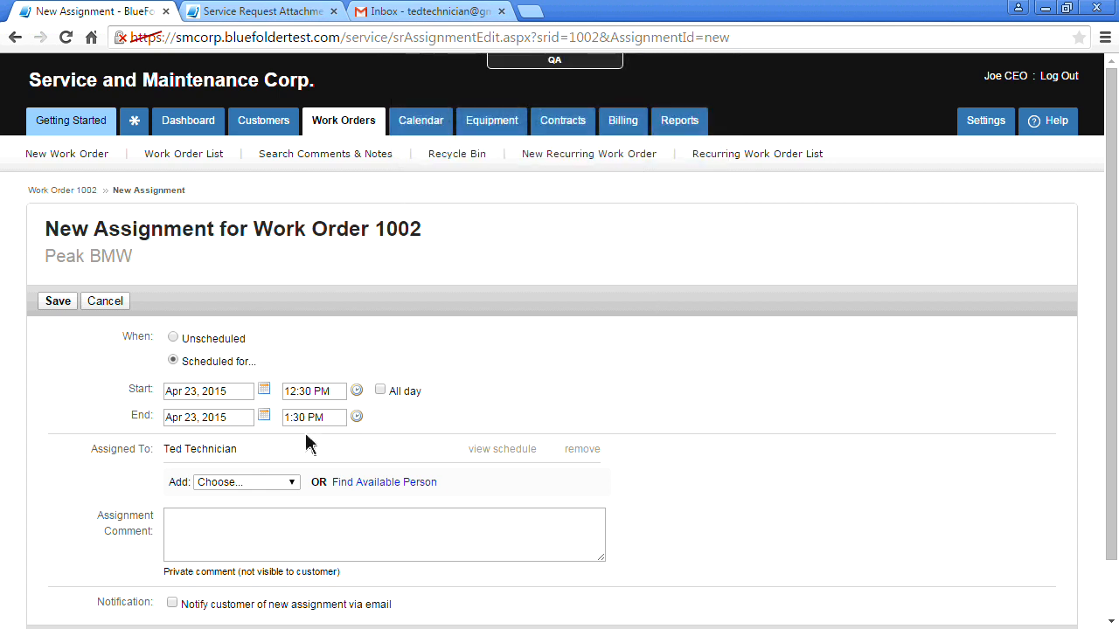
Save the assignment with a comment asking the technician to get it fixed for good
scroll(103, 471, down, 1)
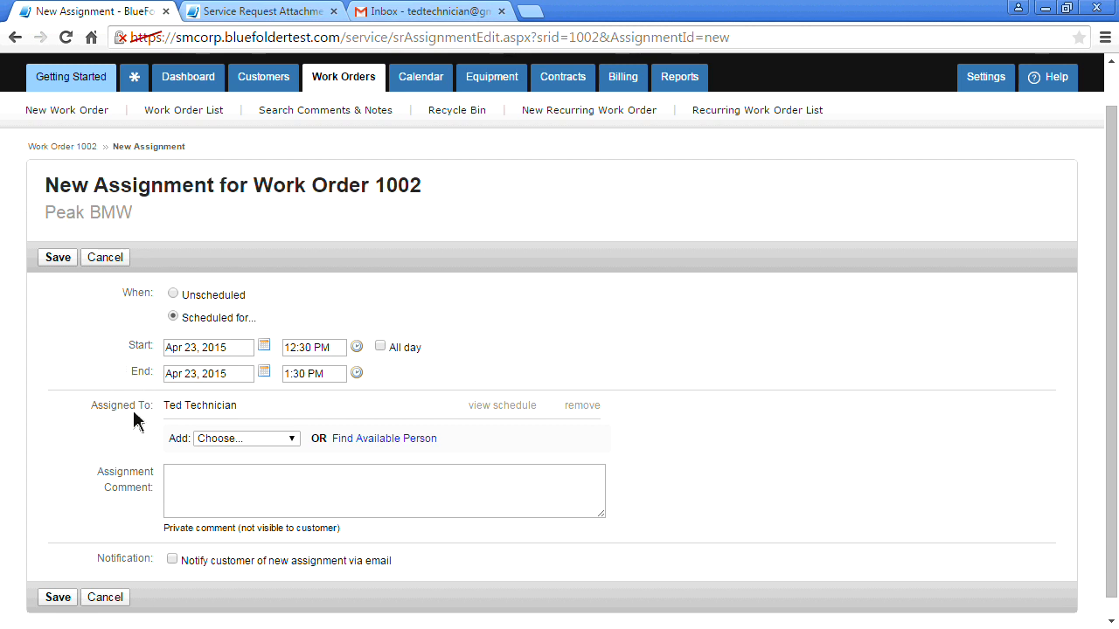
scroll(106, 458, down, 1)
click(242, 487)
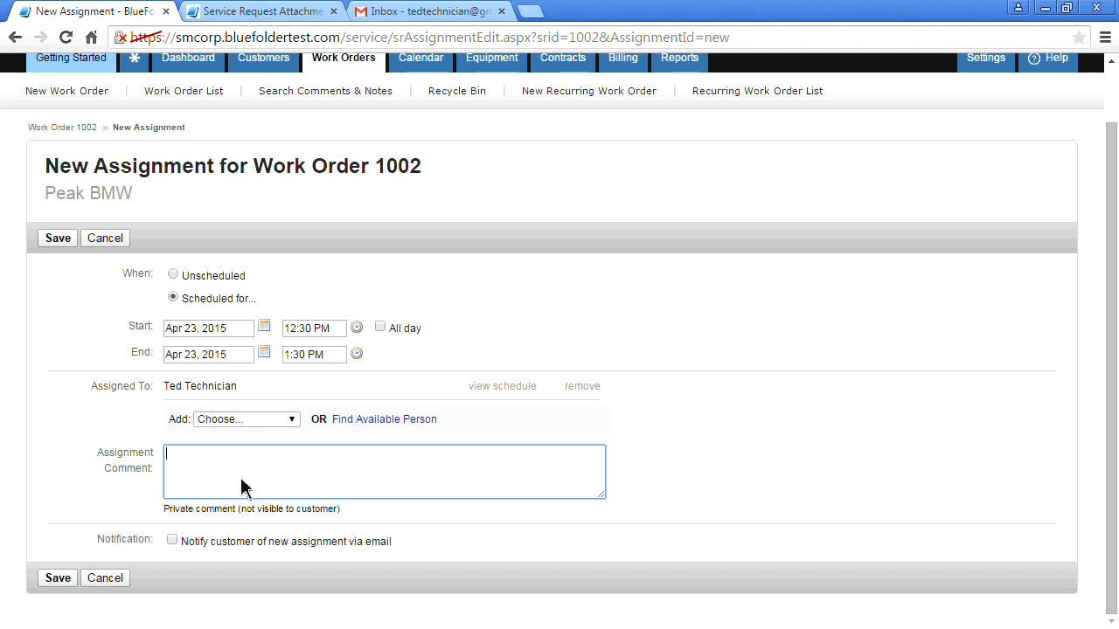
text(Ted loo)
text(k at this and get )
text(it fi)
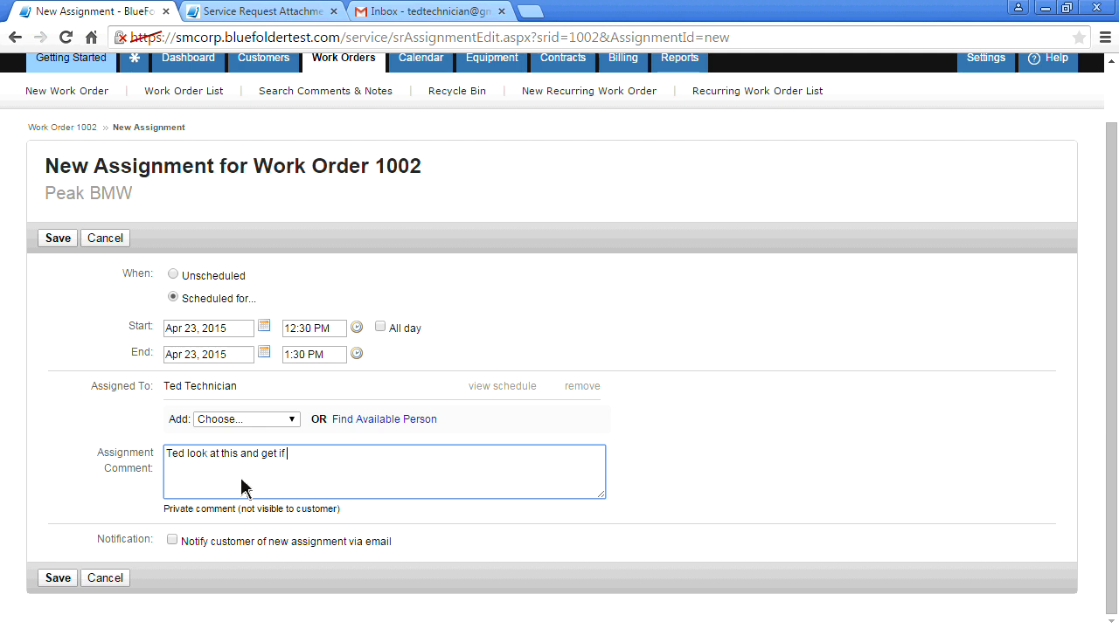
text(ced)
key(BackSpace)
key(BackSpace)
key(BackSpace)
key(BackSpace)
text(xed for good.)
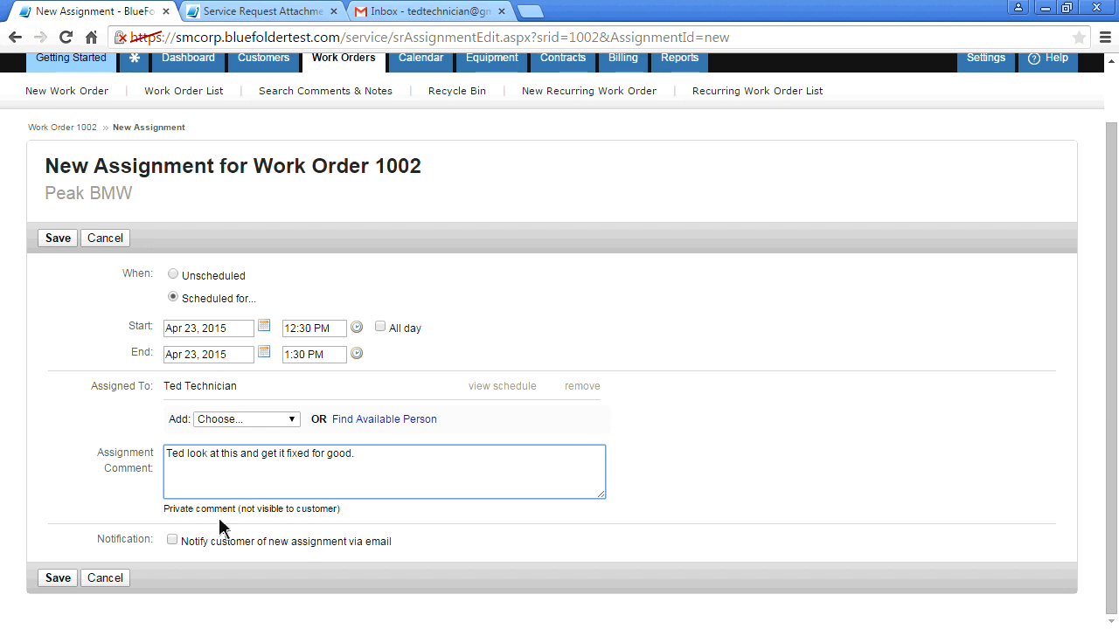
click(57, 579)
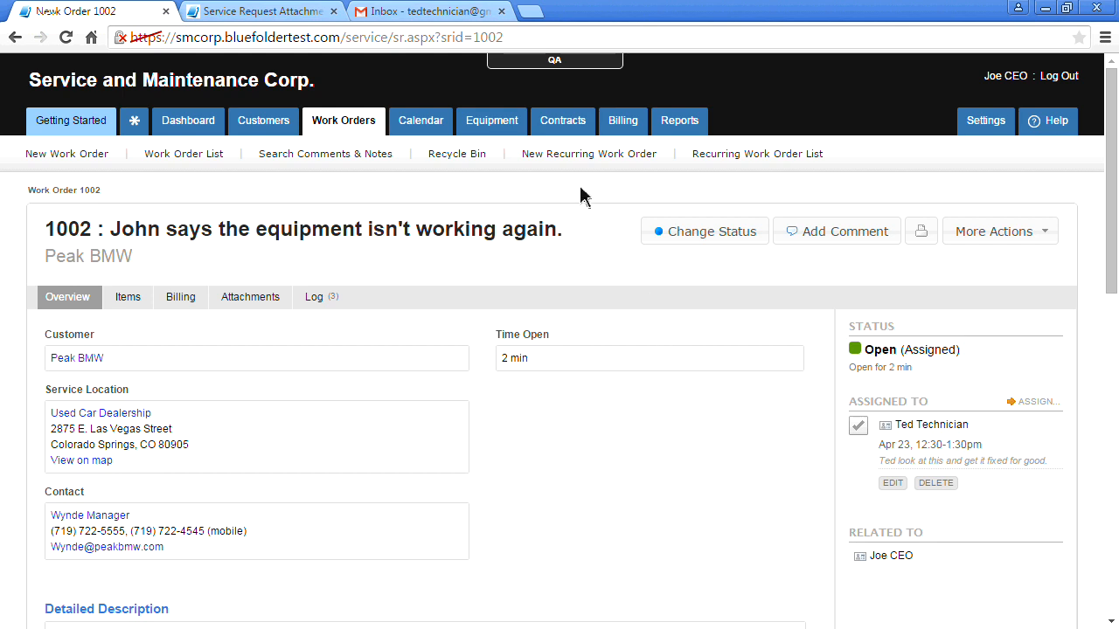
Check the Gmail inbox and portal tabs, then open work order 1002's Log tab
click(445, 12)
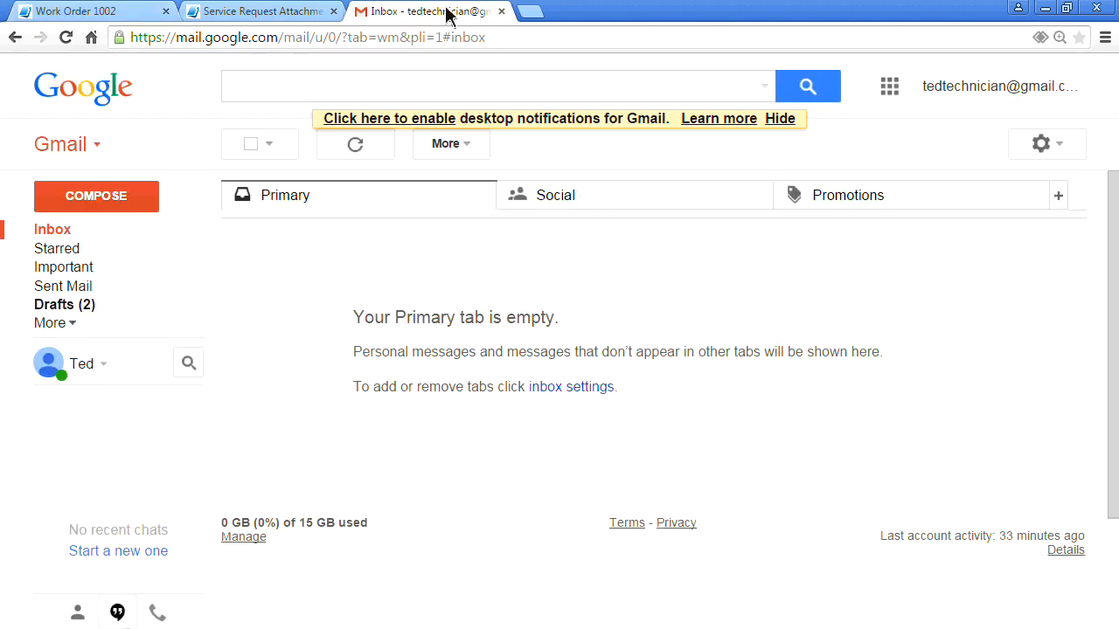
click(57, 233)
click(235, 15)
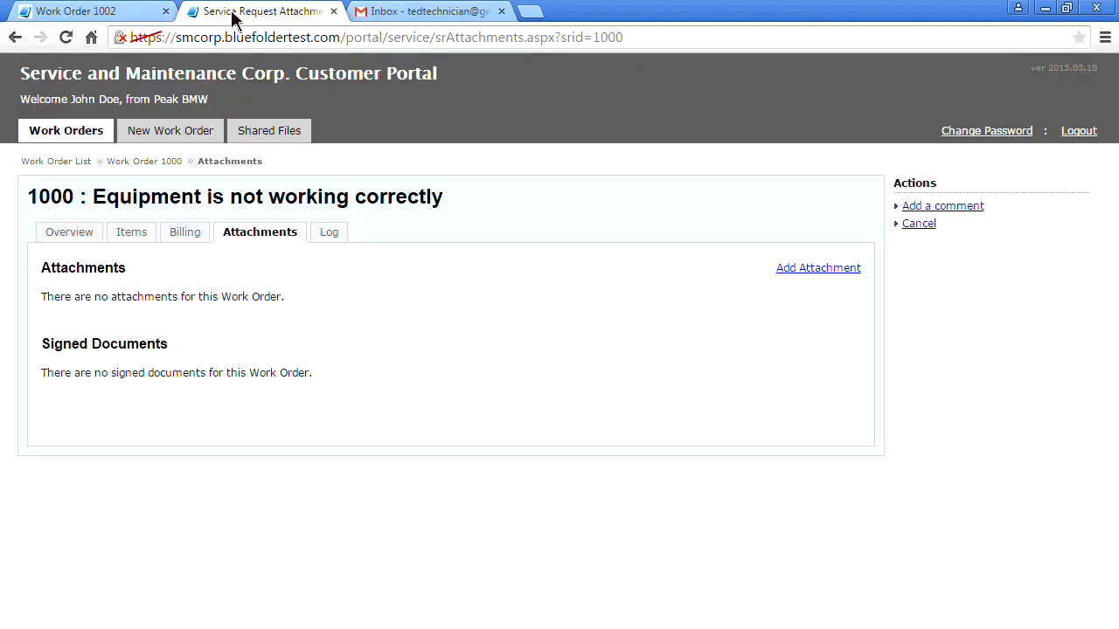
click(96, 15)
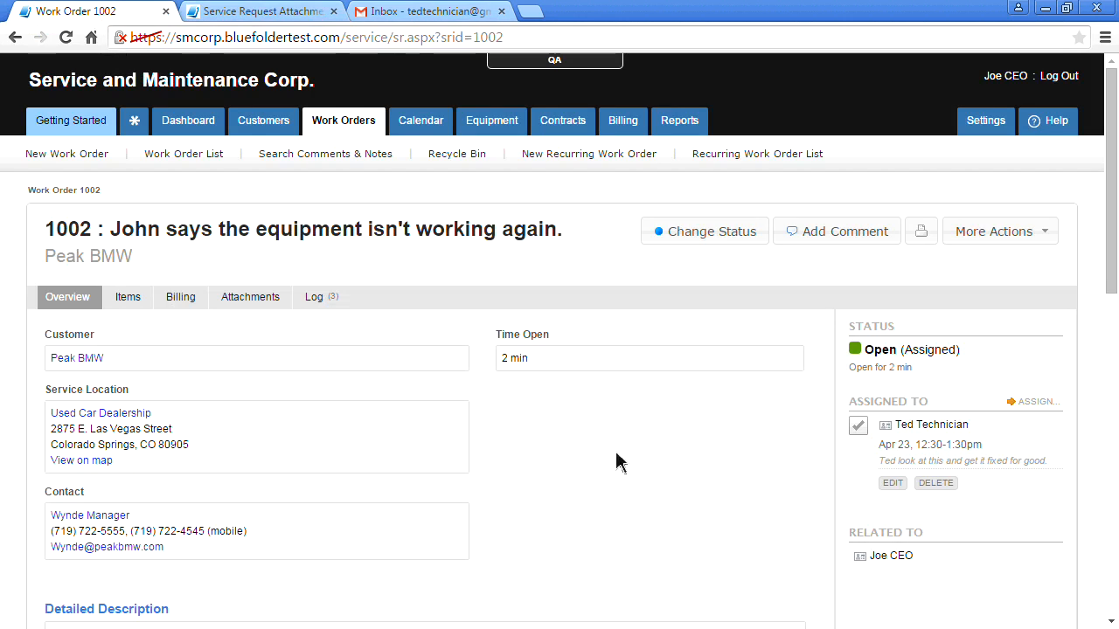
click(334, 301)
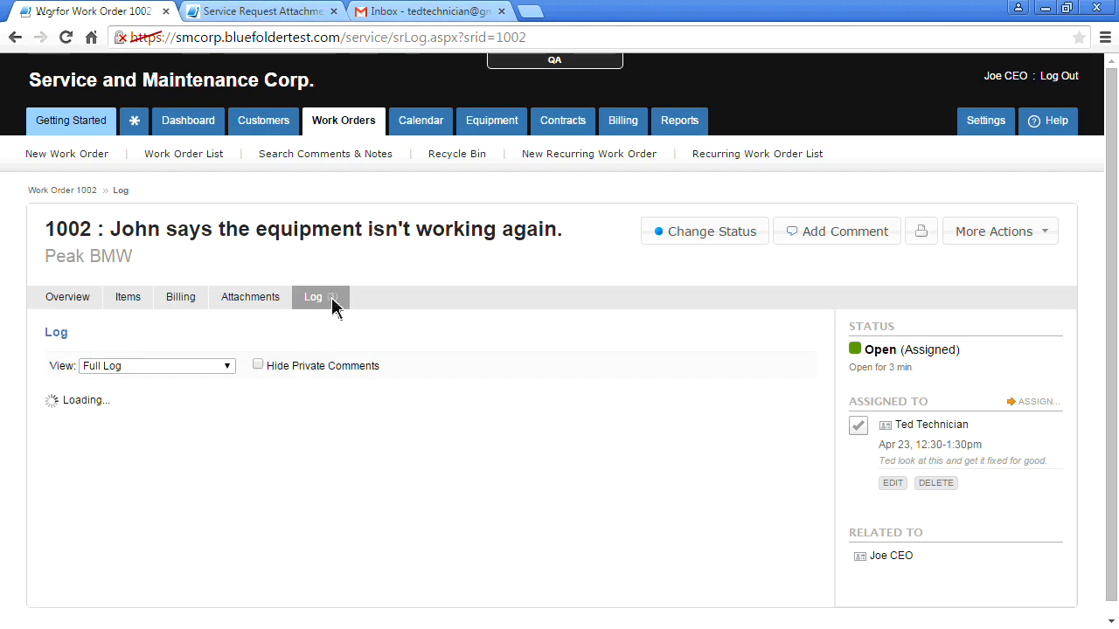
Scroll through the Created, Assignment Created and Status Changed log entries
scroll(40, 446, down, 2)
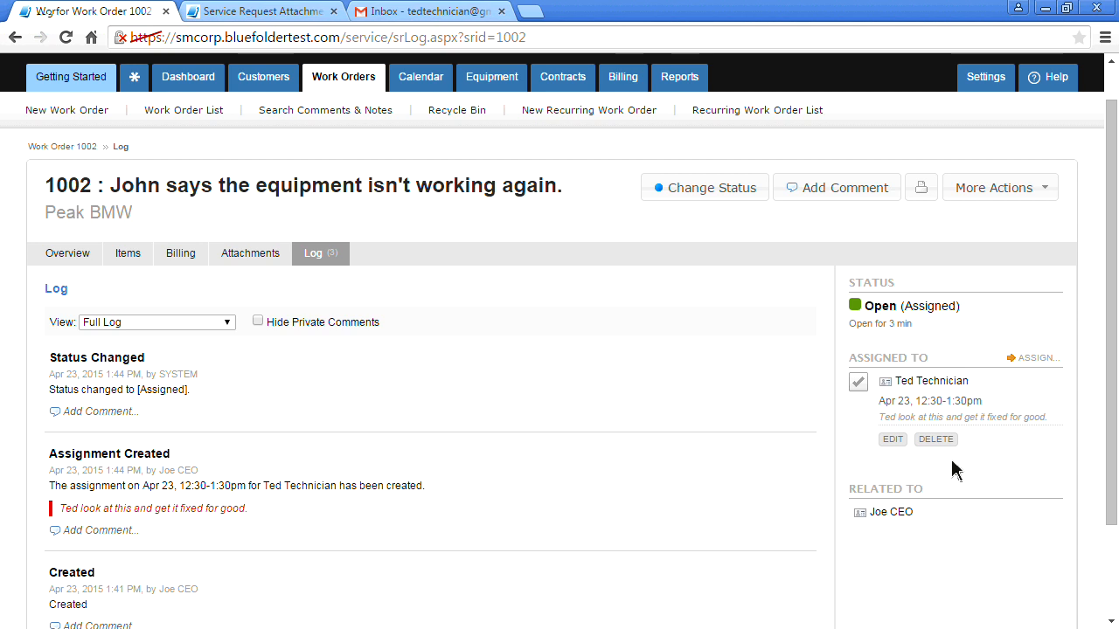
click(700, 186)
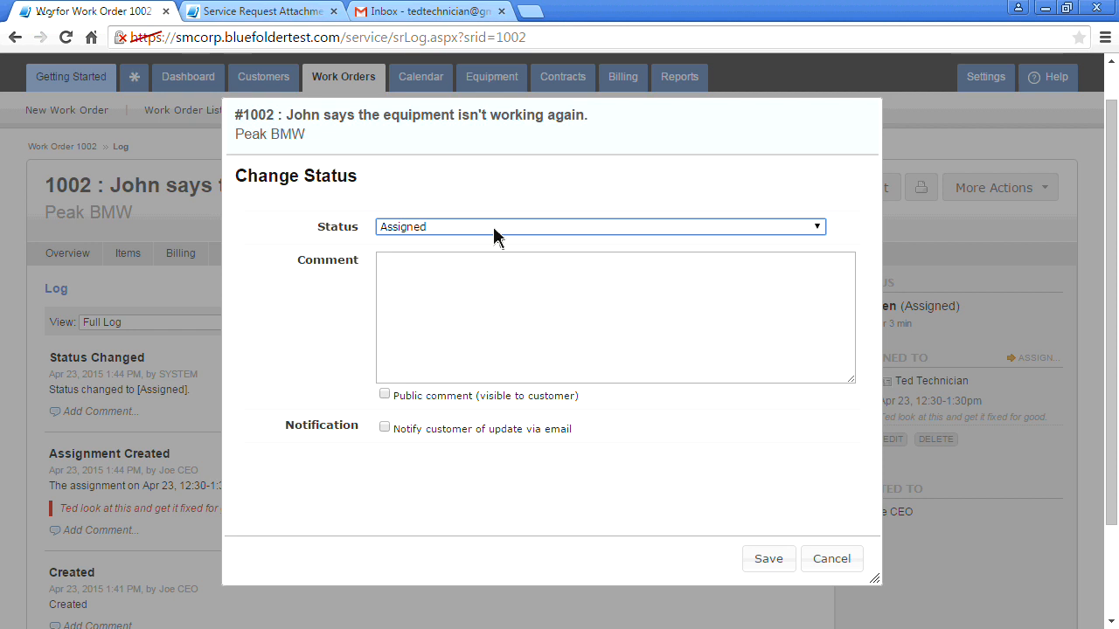
click(847, 562)
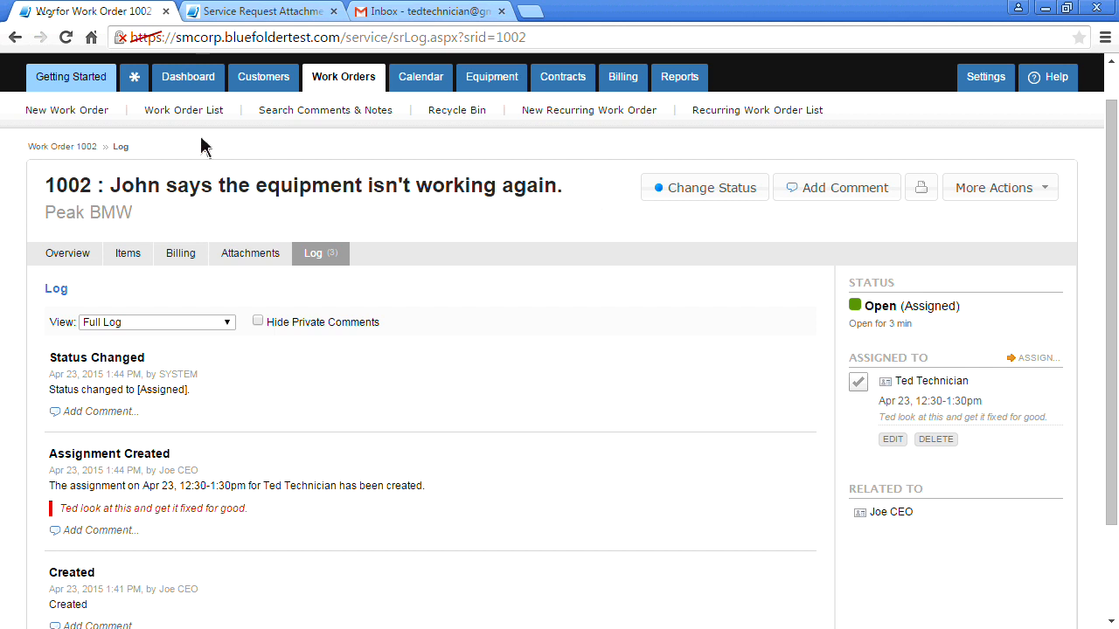
Go to the Service Dashboard showing 2 New, 4 Assigned and 1 Work Complete work orders
click(172, 83)
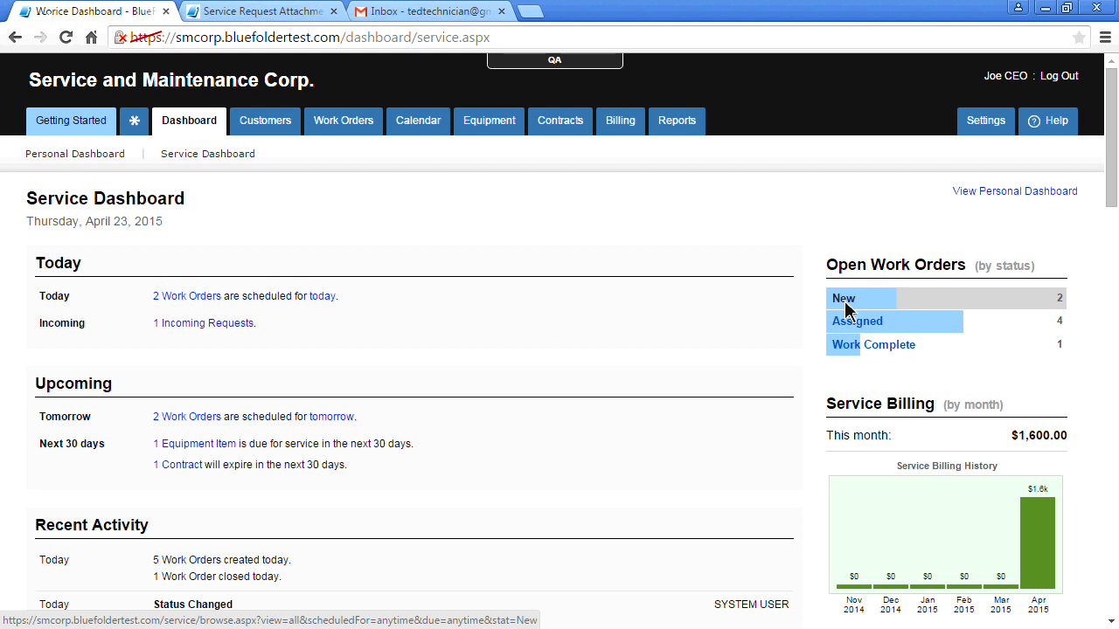
Open the Work Order List of 7 open work orders, with 1002 (Open, Assigned) on top
click(357, 127)
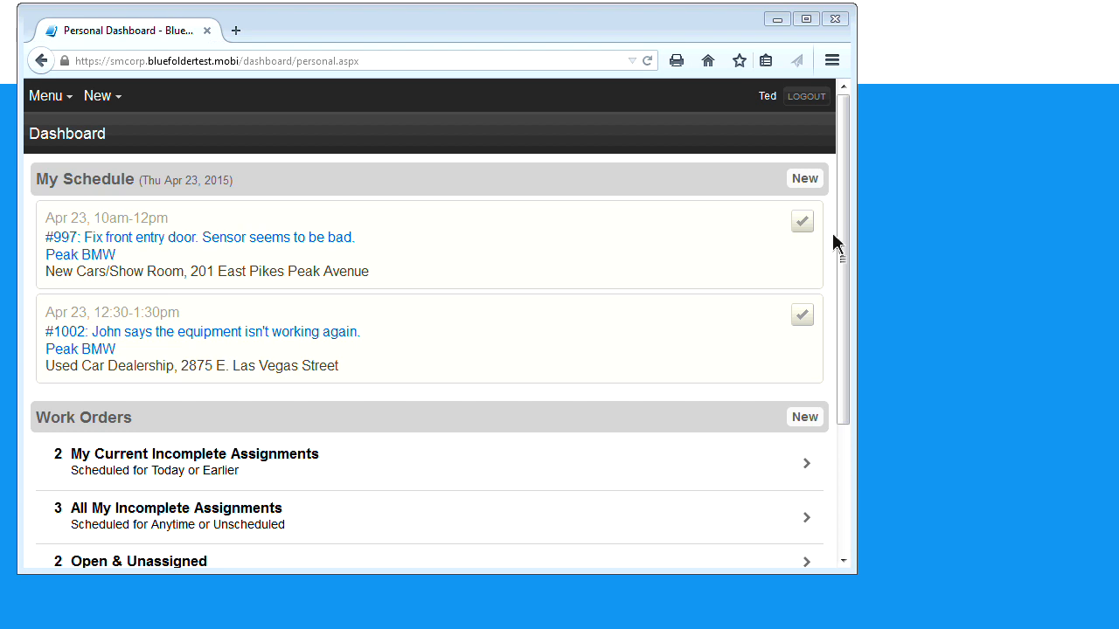
Scroll the mobile Personal Dashboard down to the counts: 2 Open & Unassigned, 1 Incoming Request, 7 All Open
drag(838, 224, 839, 329)
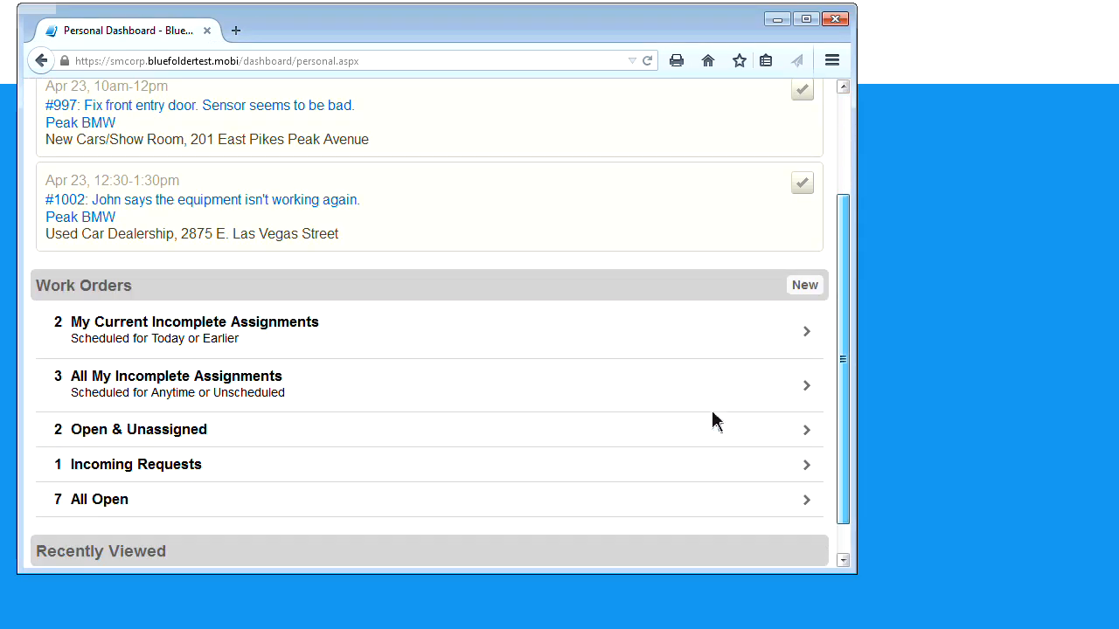
scroll(245, 340, down, 1)
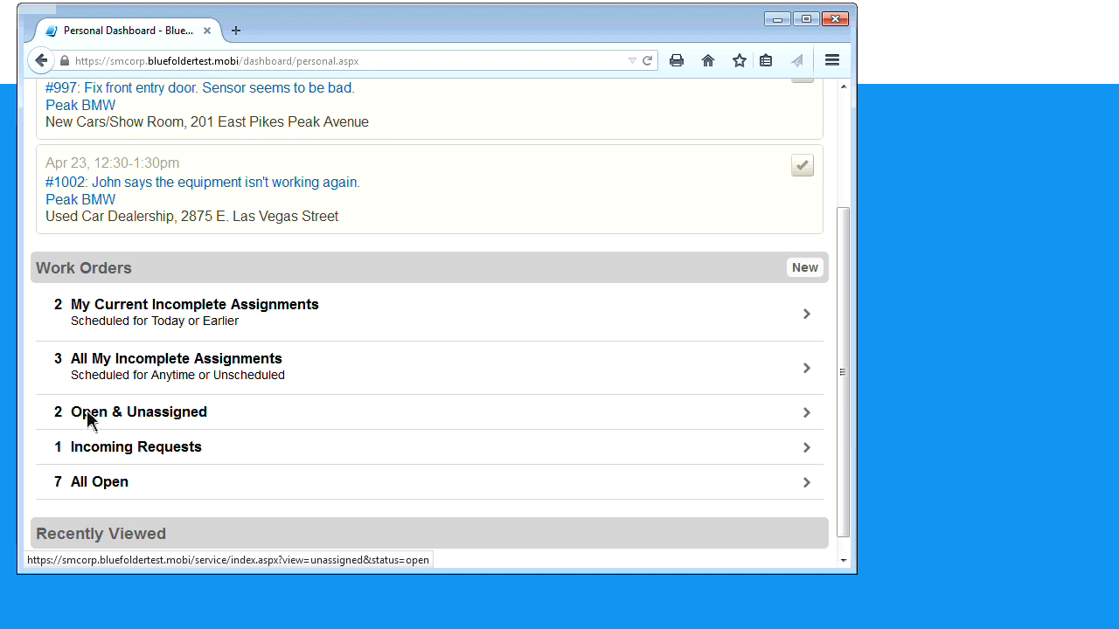
Check the incoming requests, then return to My Schedule listing #1002 for Peak BMW
click(92, 456)
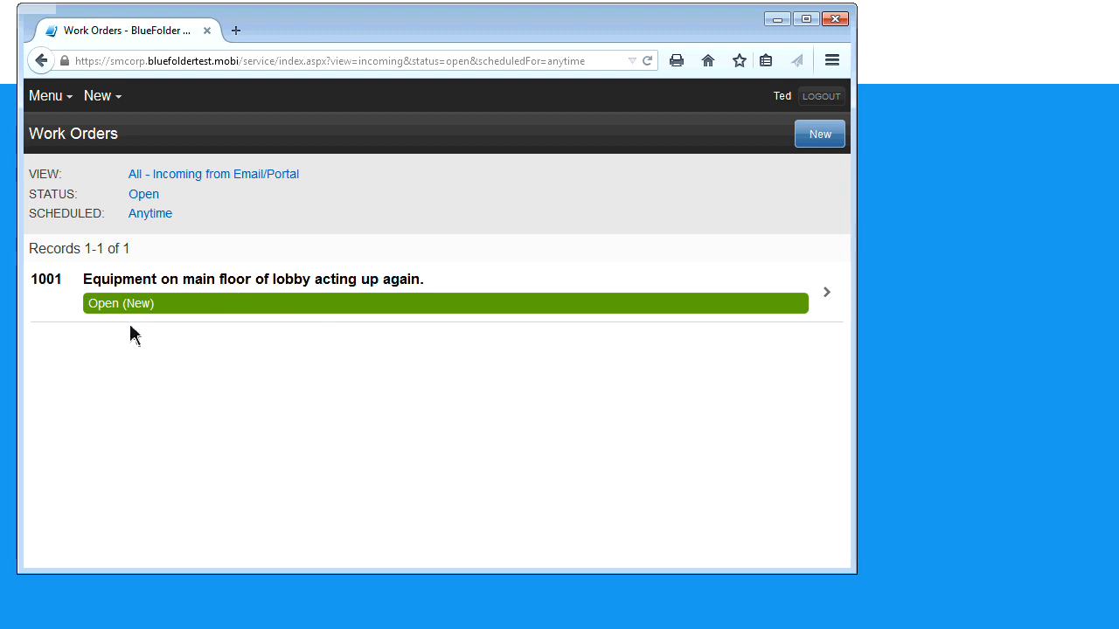
click(41, 61)
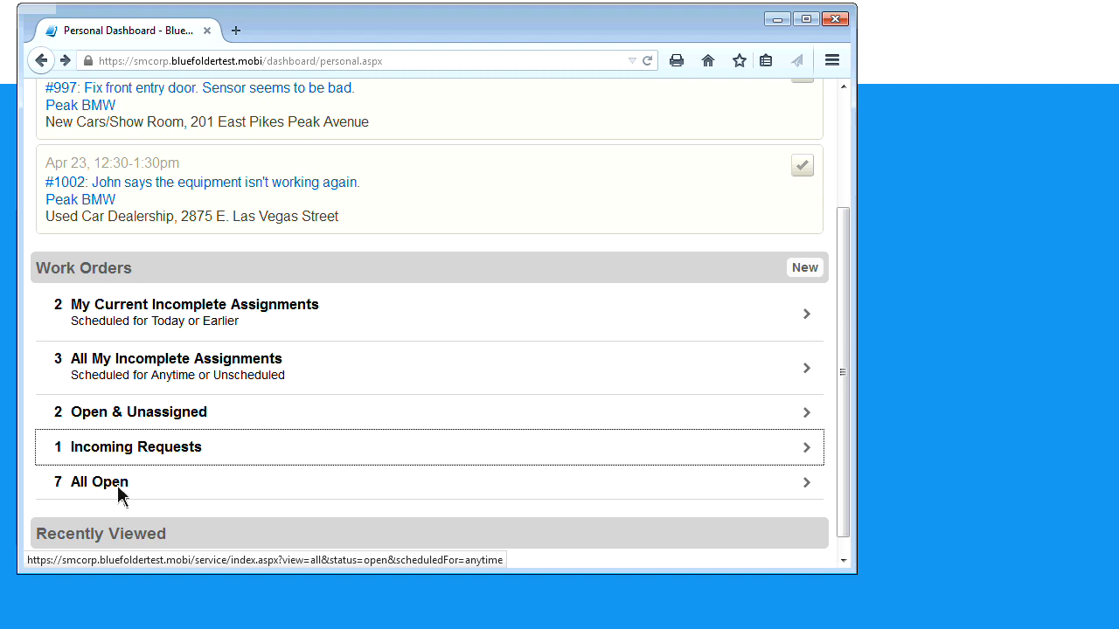
scroll(119, 489, down, 1)
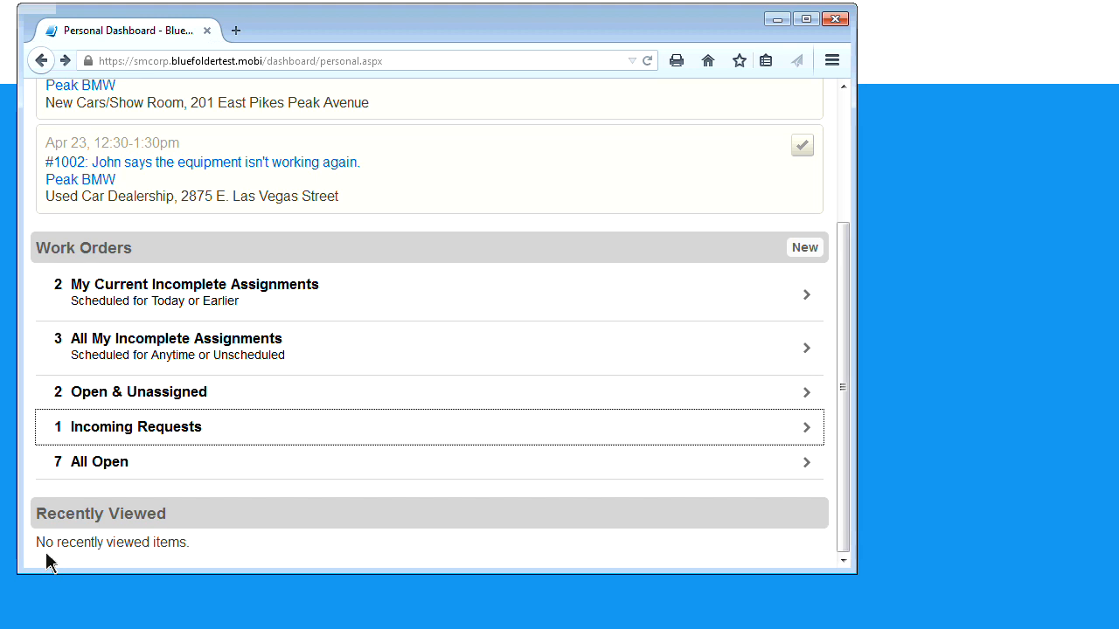
drag(845, 516, 845, 367)
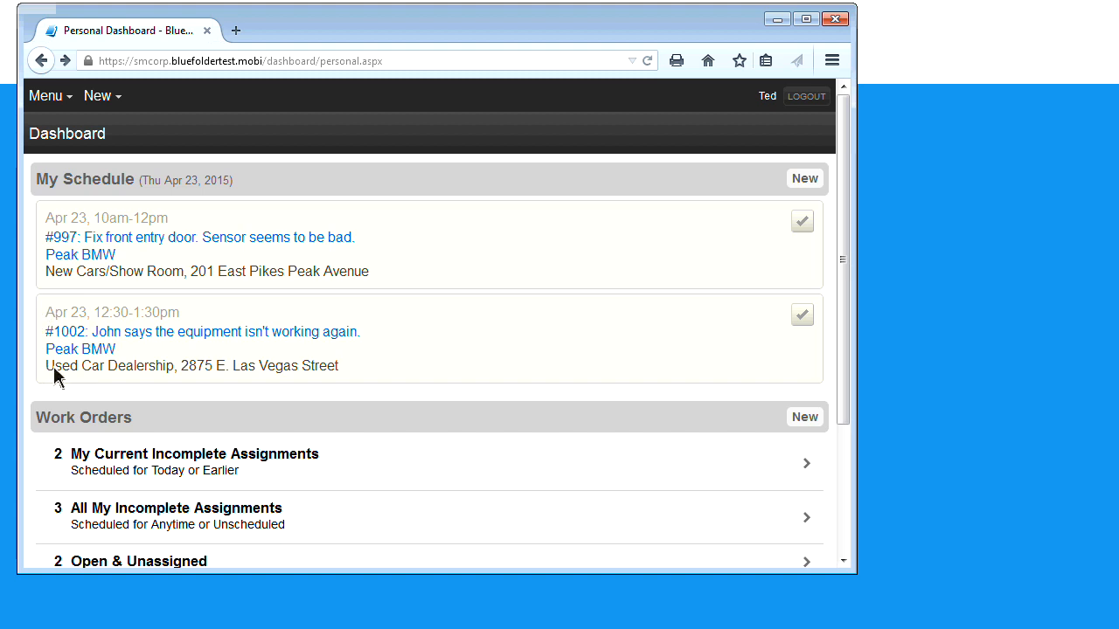
Open work order #1002 from My Schedule, review its details, and show its Actions list
click(133, 336)
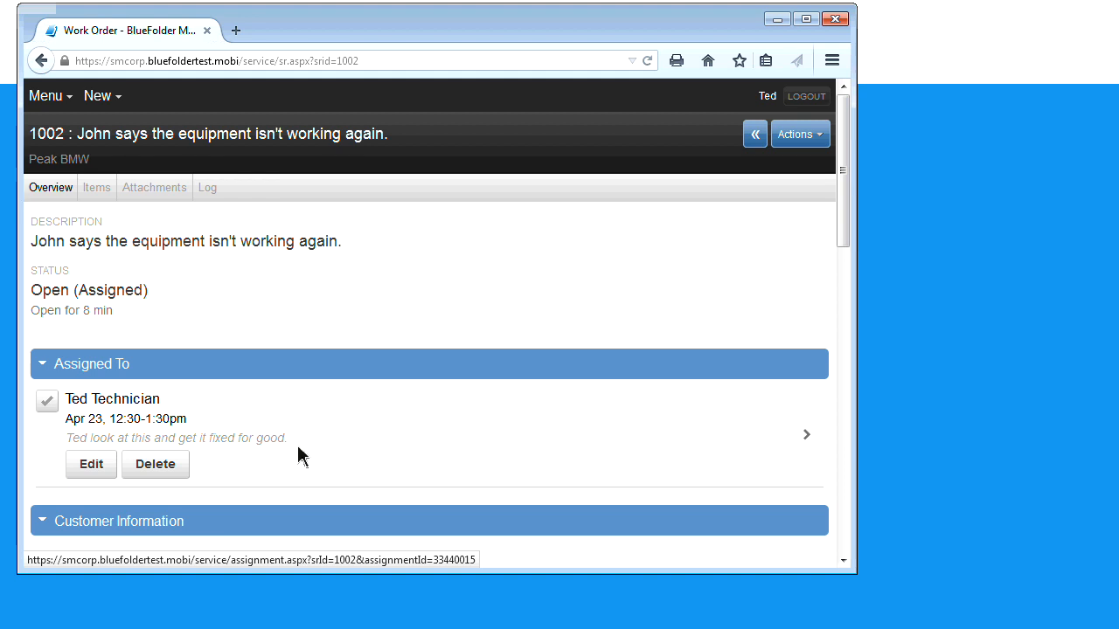
scroll(332, 457, down, 2)
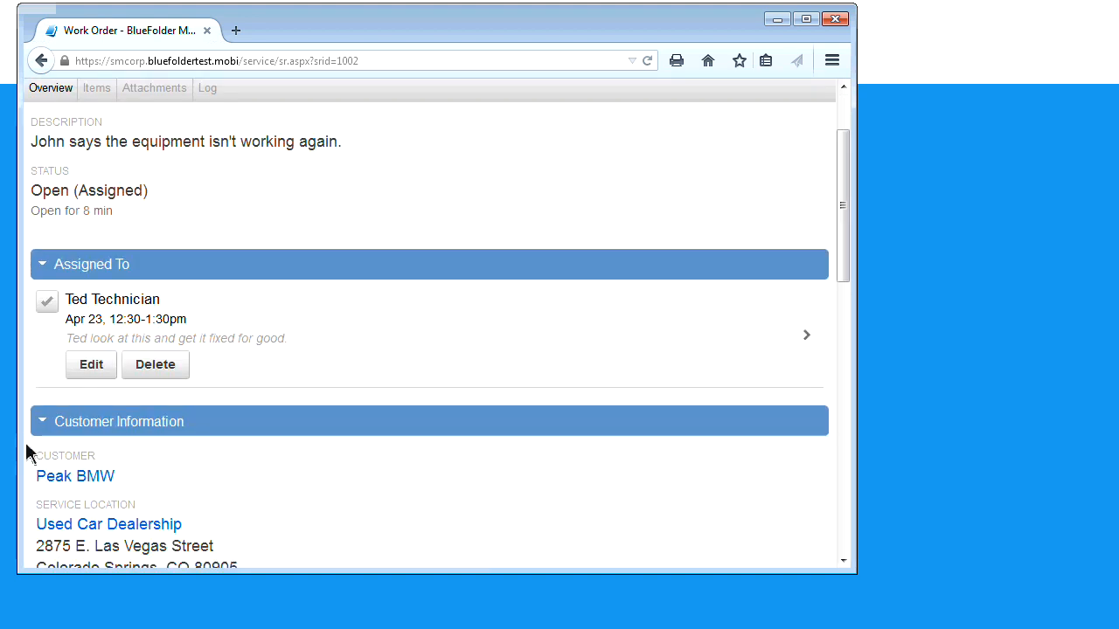
scroll(29, 453, down, 4)
scroll(31, 456, down, 2)
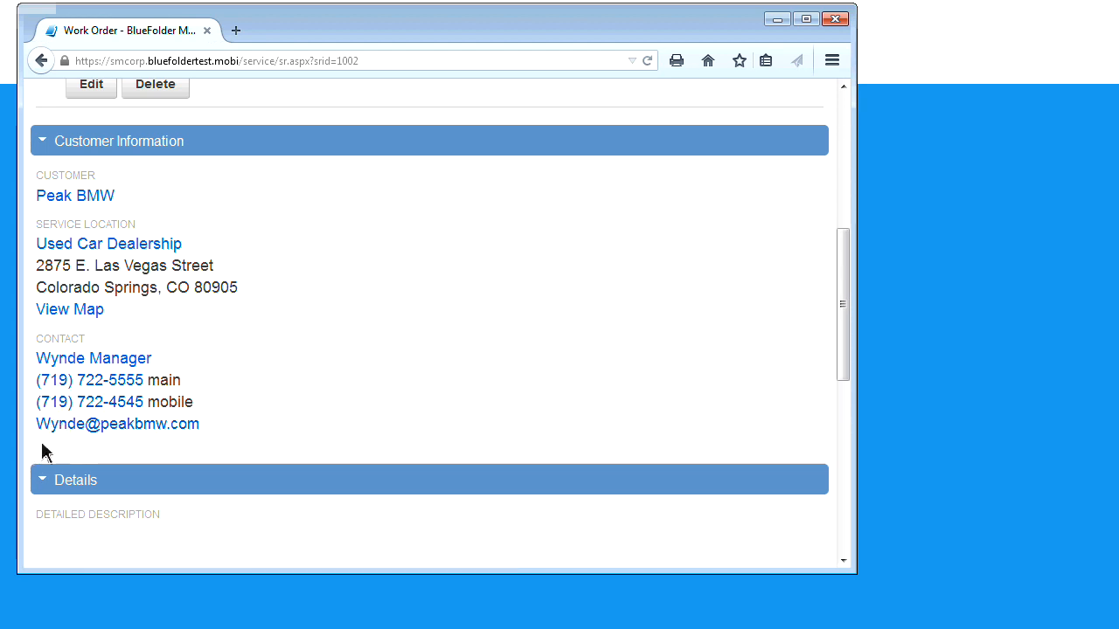
scroll(40, 450, down, 3)
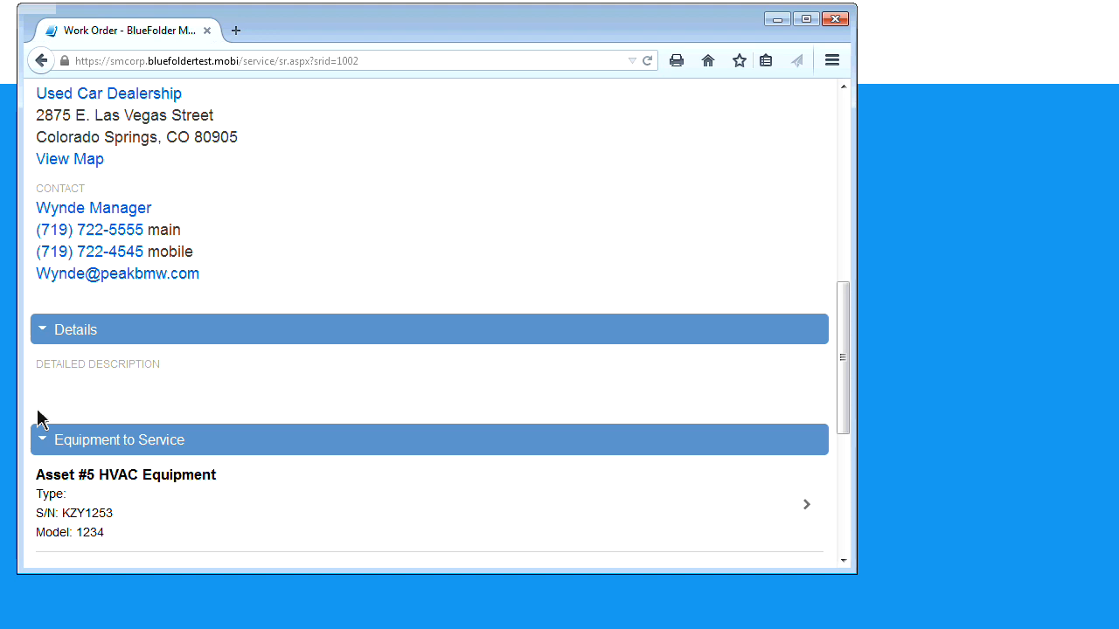
scroll(36, 418, down, 2)
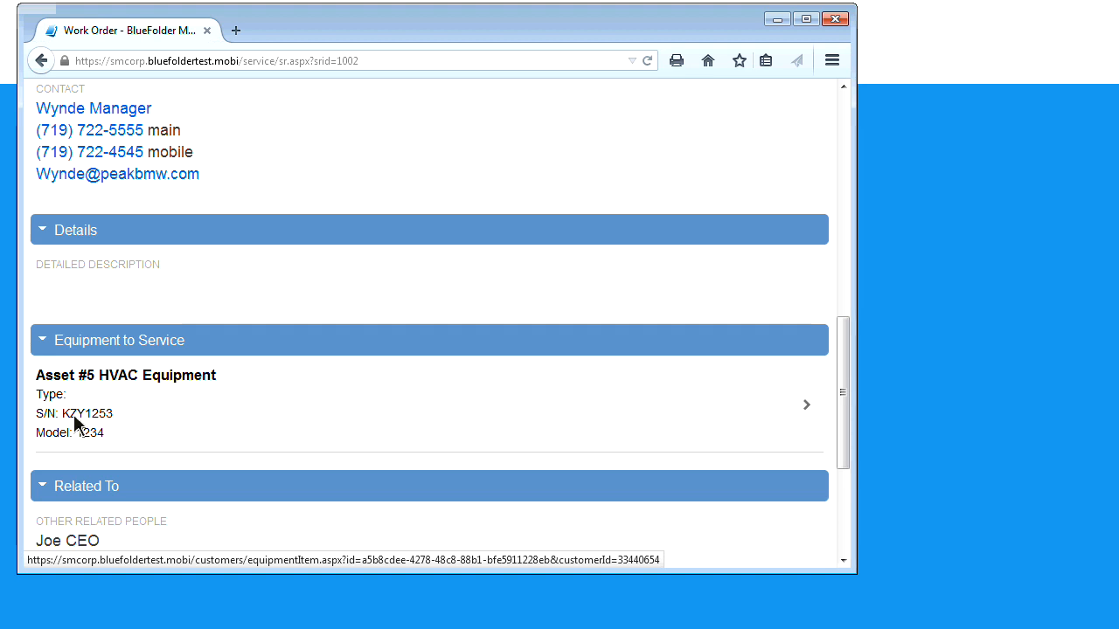
scroll(41, 463, down, 5)
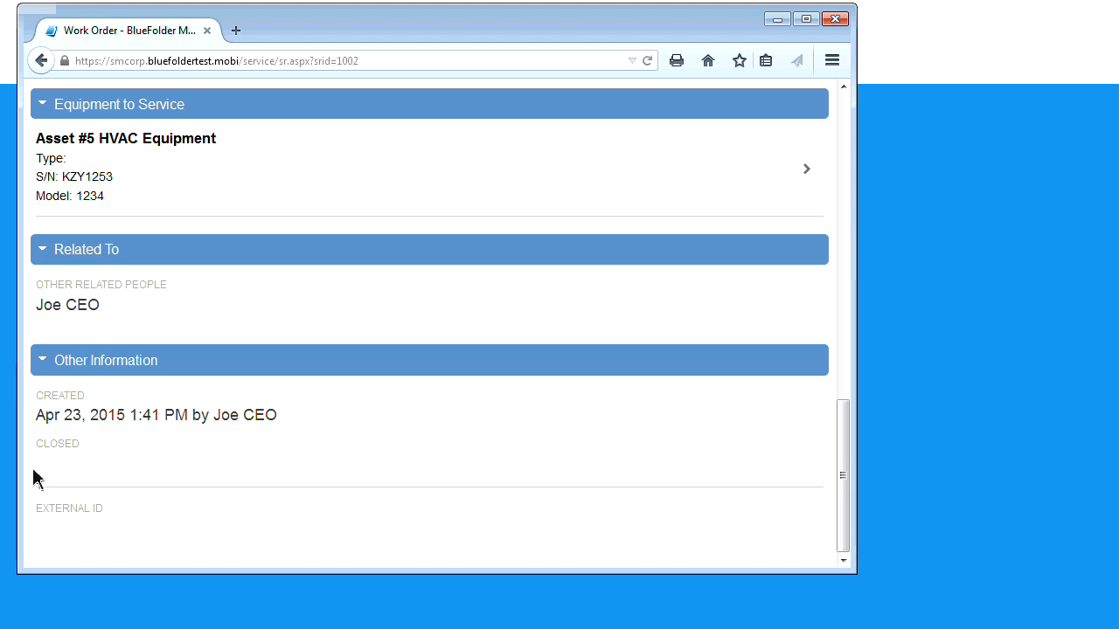
scroll(35, 478, up, 10)
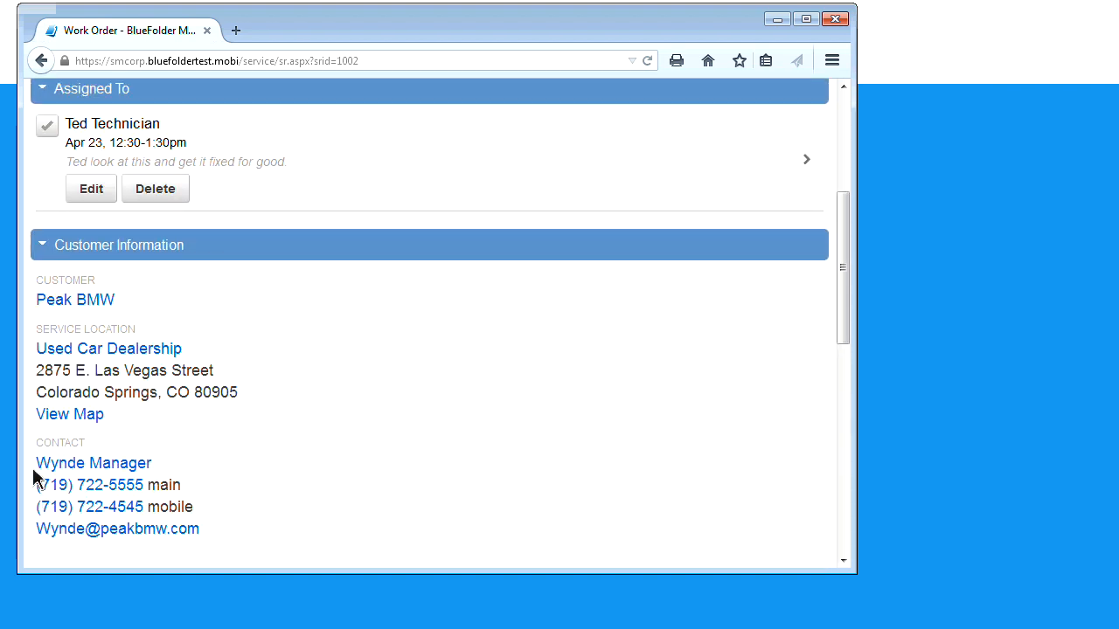
scroll(199, 434, up, 2)
click(813, 140)
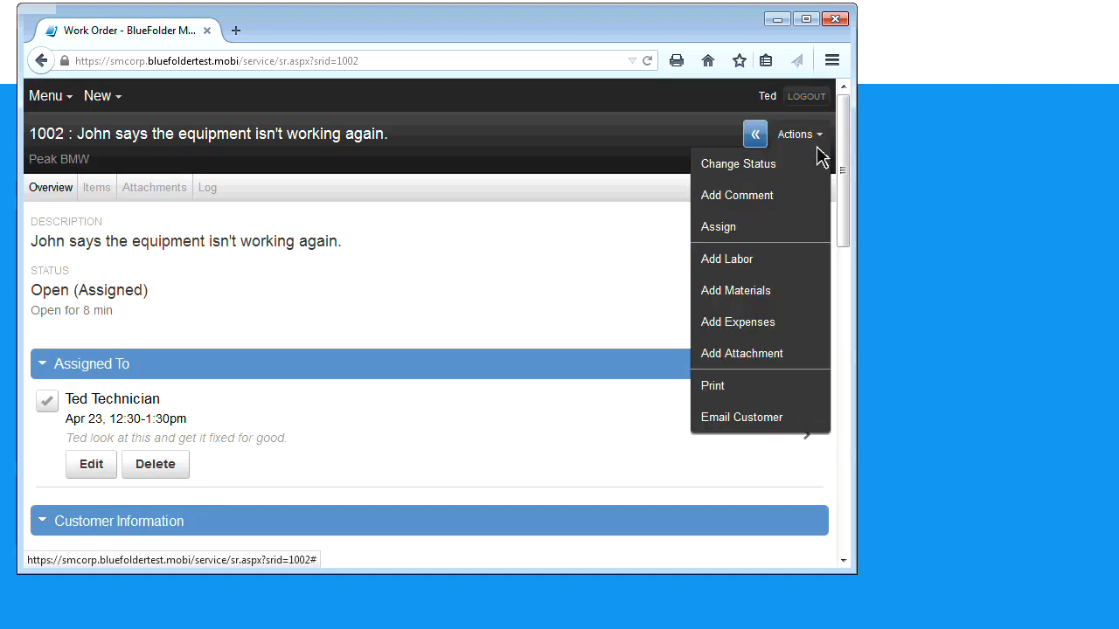
click(763, 362)
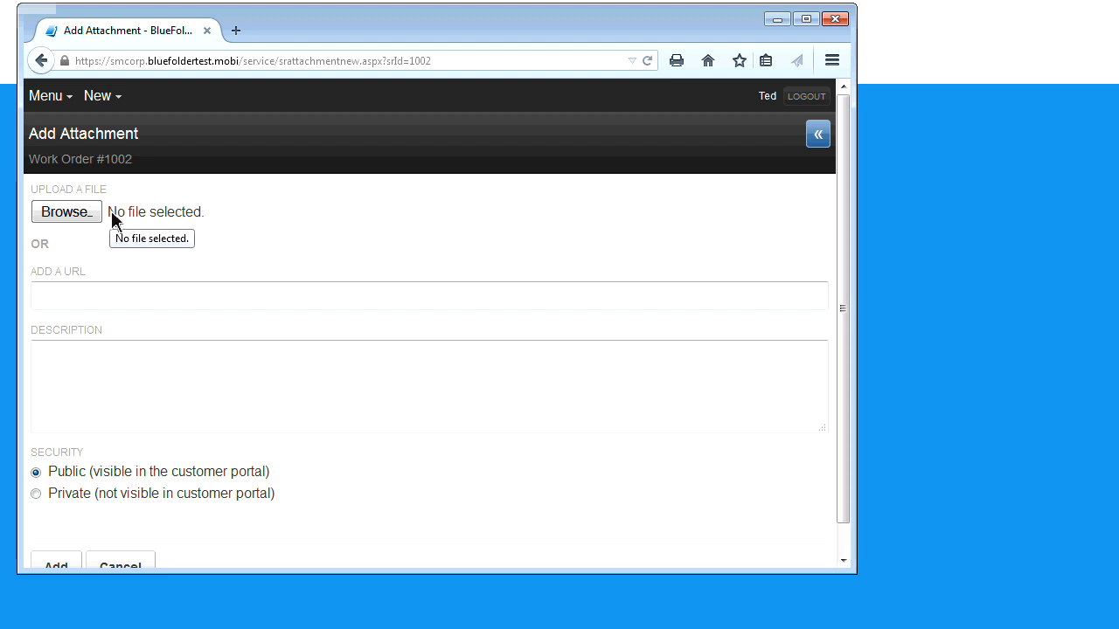
click(818, 146)
click(820, 140)
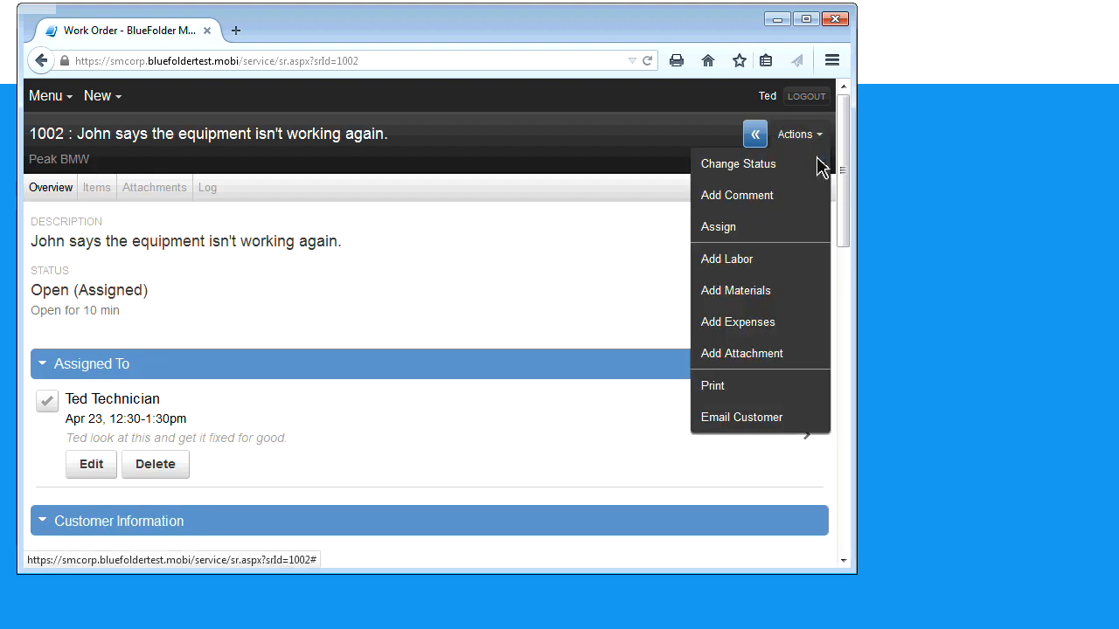
Add a Sample Materials Item to work order 1002 with the comment 'Why we replaced the part'
click(776, 299)
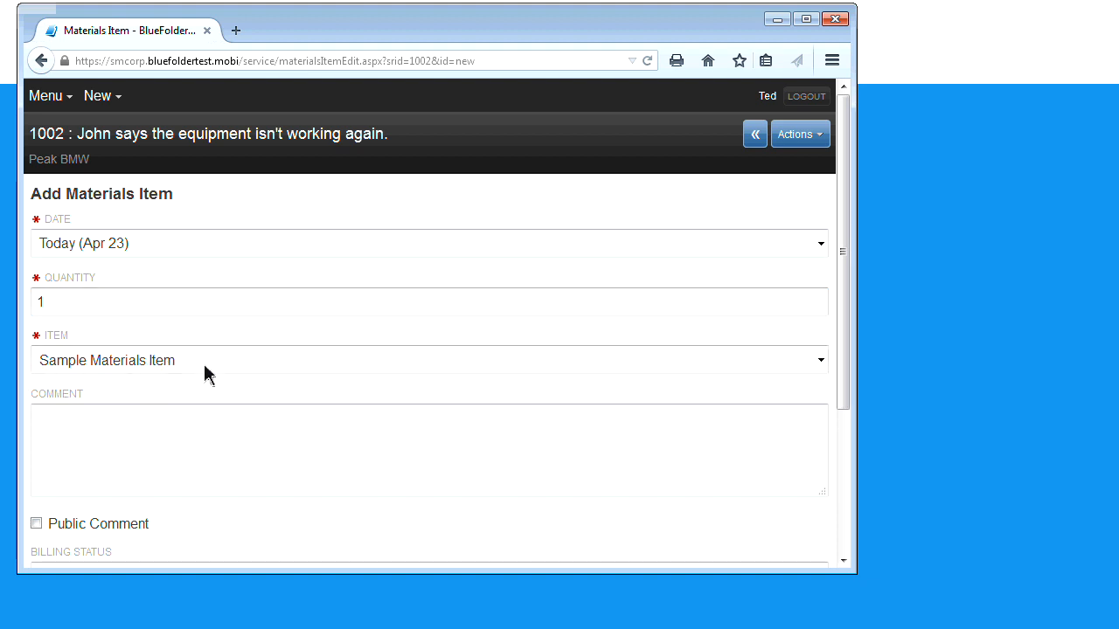
click(110, 435)
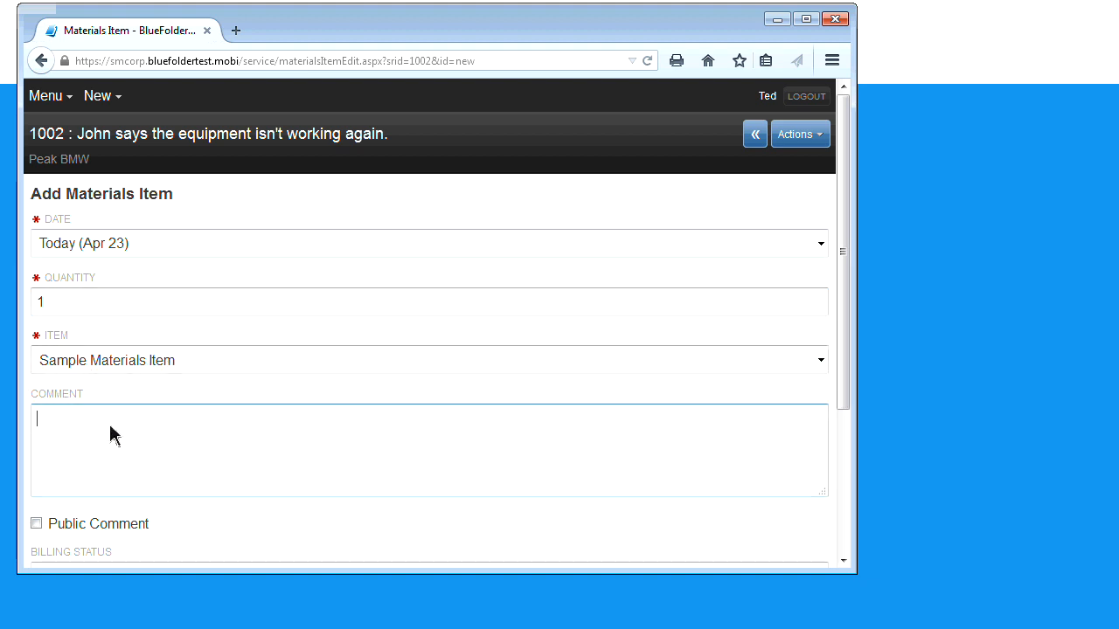
text(Why we )
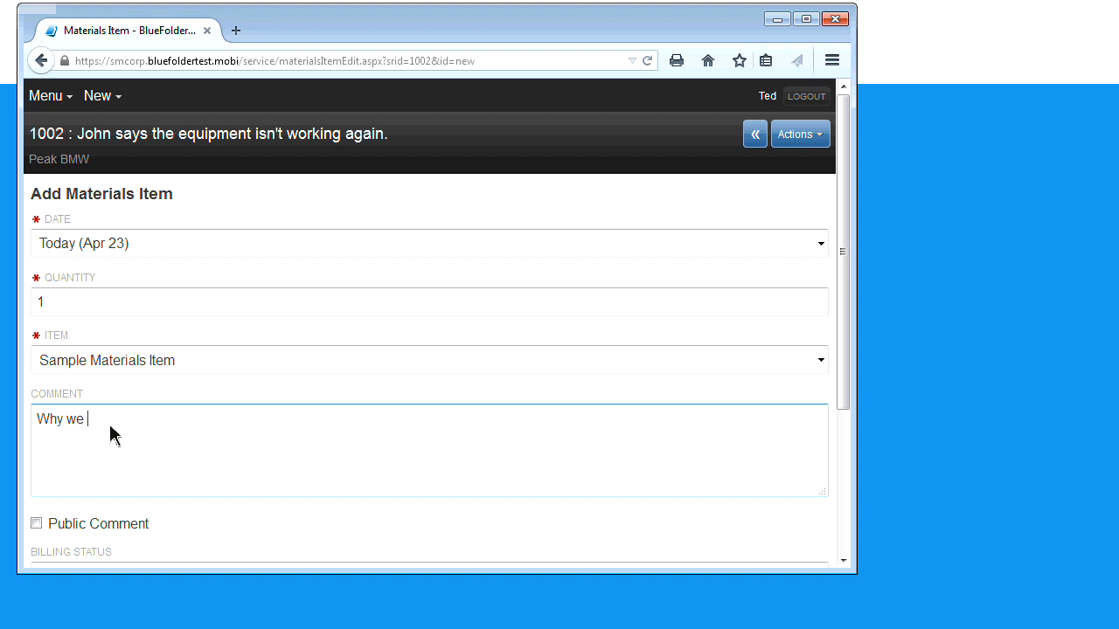
text(replaced the part.)
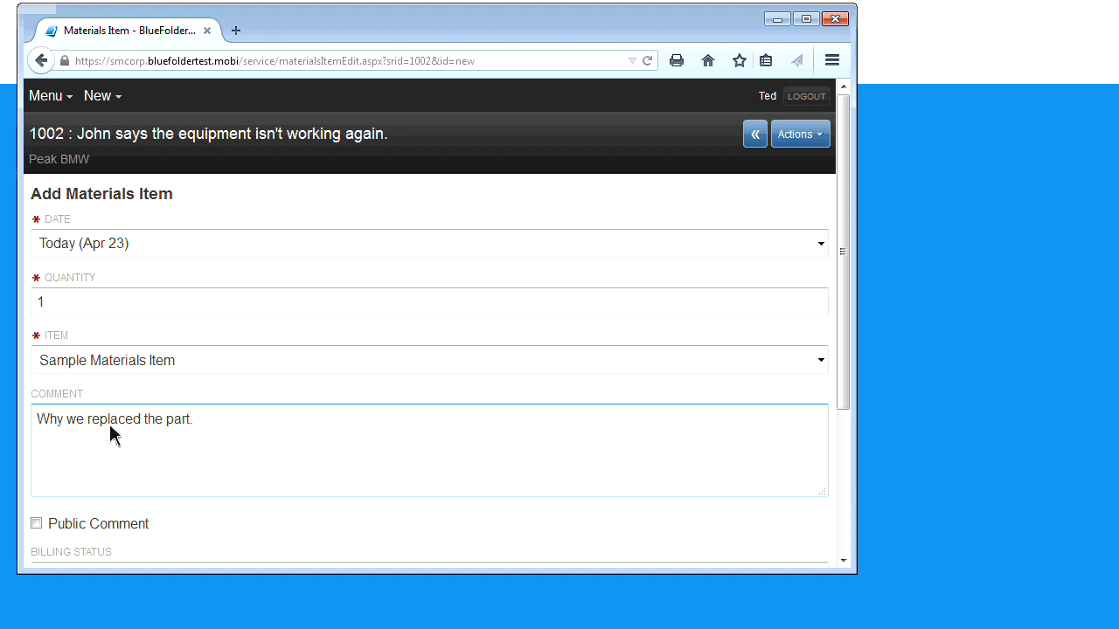
scroll(77, 446, down, 3)
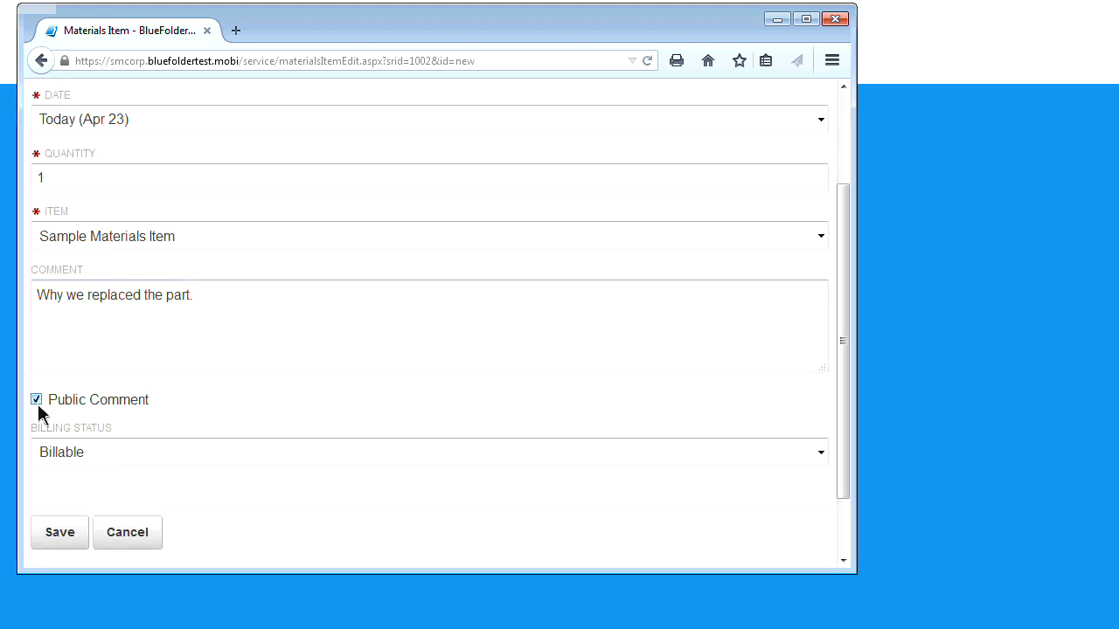
click(59, 532)
click(61, 533)
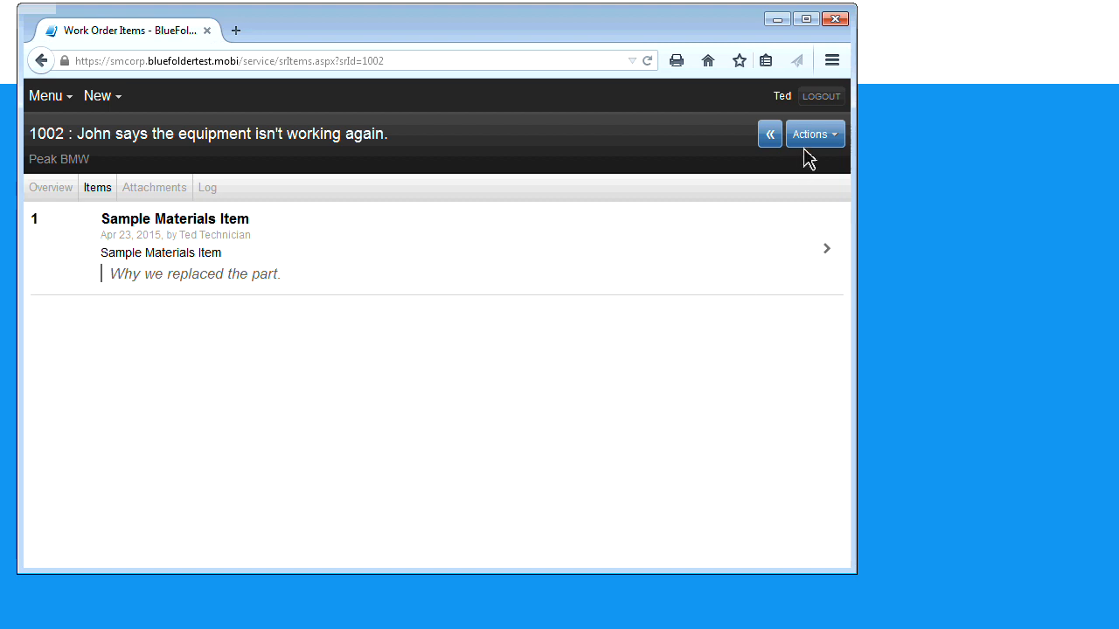
Return to work order 1002's overview and start completing the technician's Apr 23 assignment
click(816, 142)
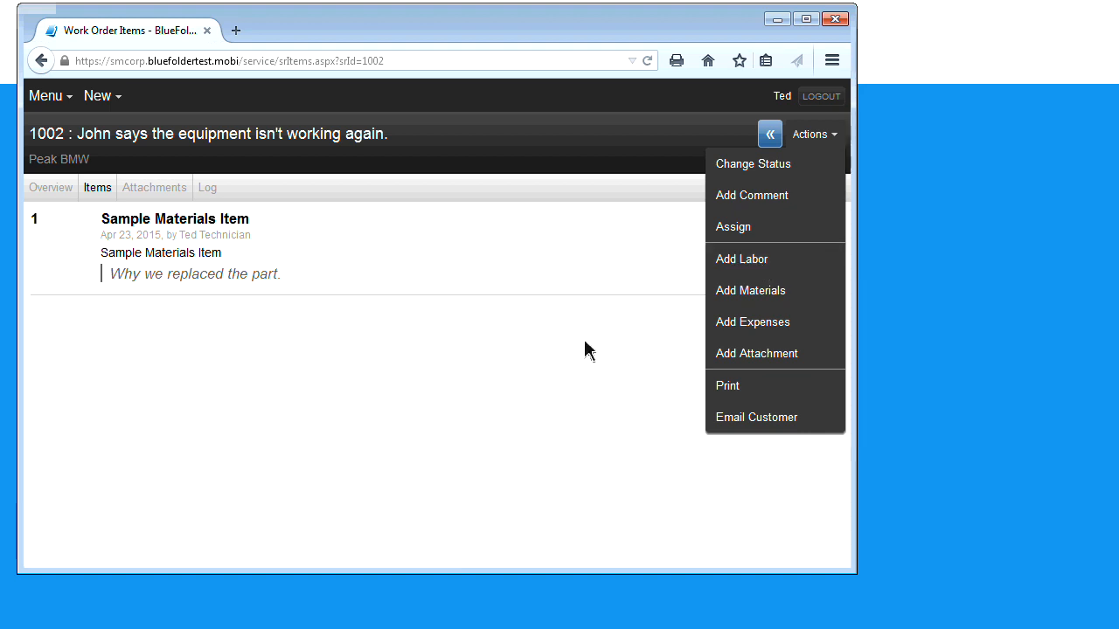
click(60, 192)
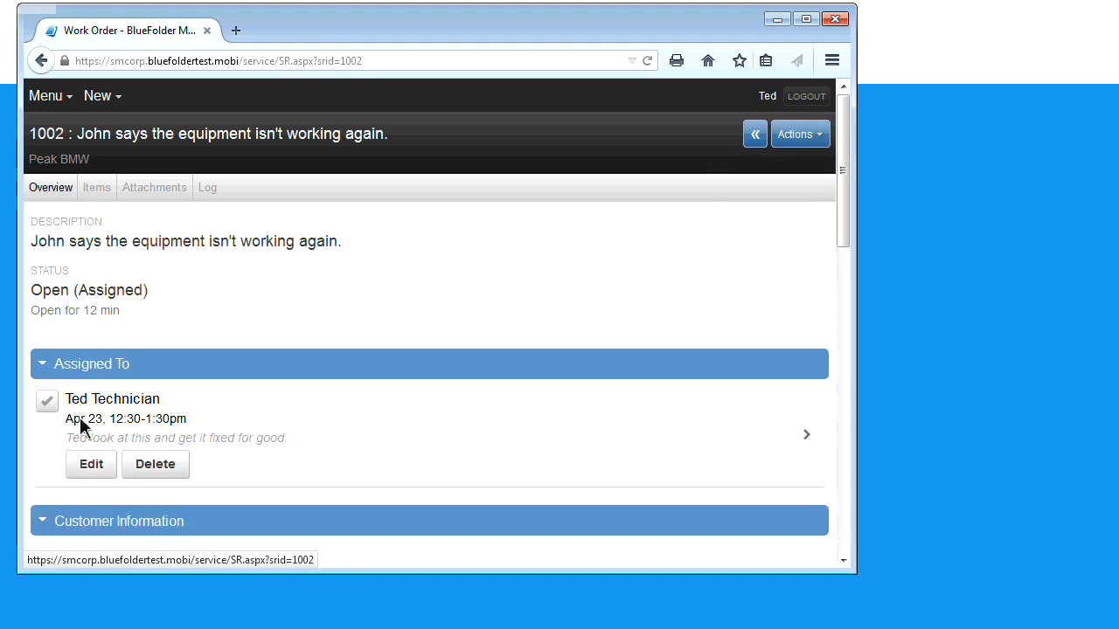
click(48, 402)
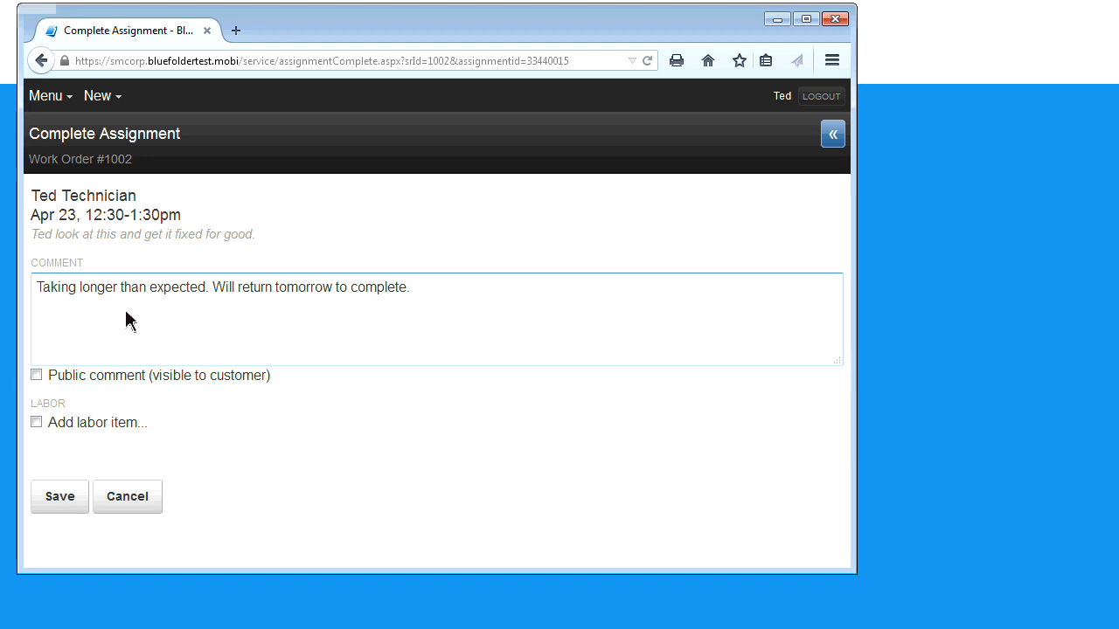
Add a labor item to the completion with a duration of 2 hrs 30 mins
click(98, 398)
click(38, 423)
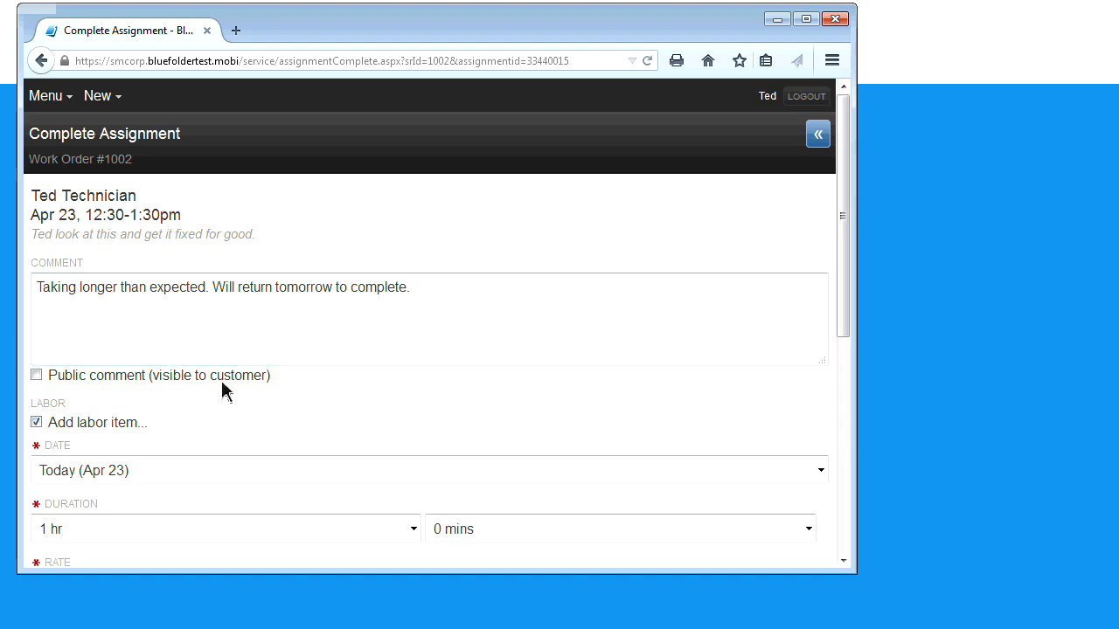
scroll(265, 421, down, 2)
scroll(266, 422, down, 1)
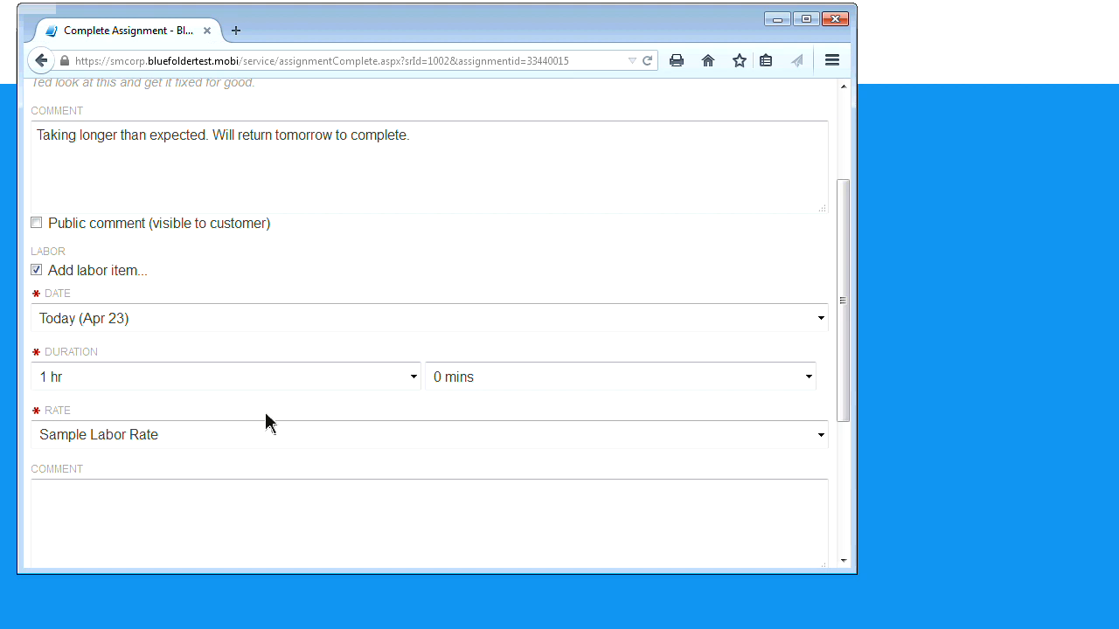
click(409, 381)
click(289, 140)
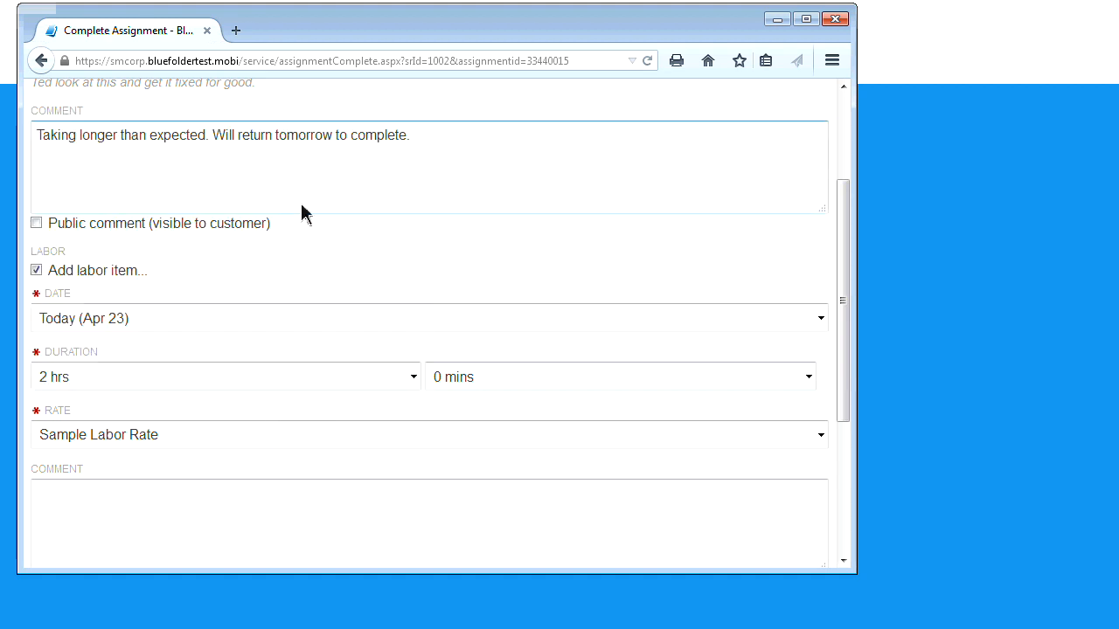
click(569, 384)
click(566, 434)
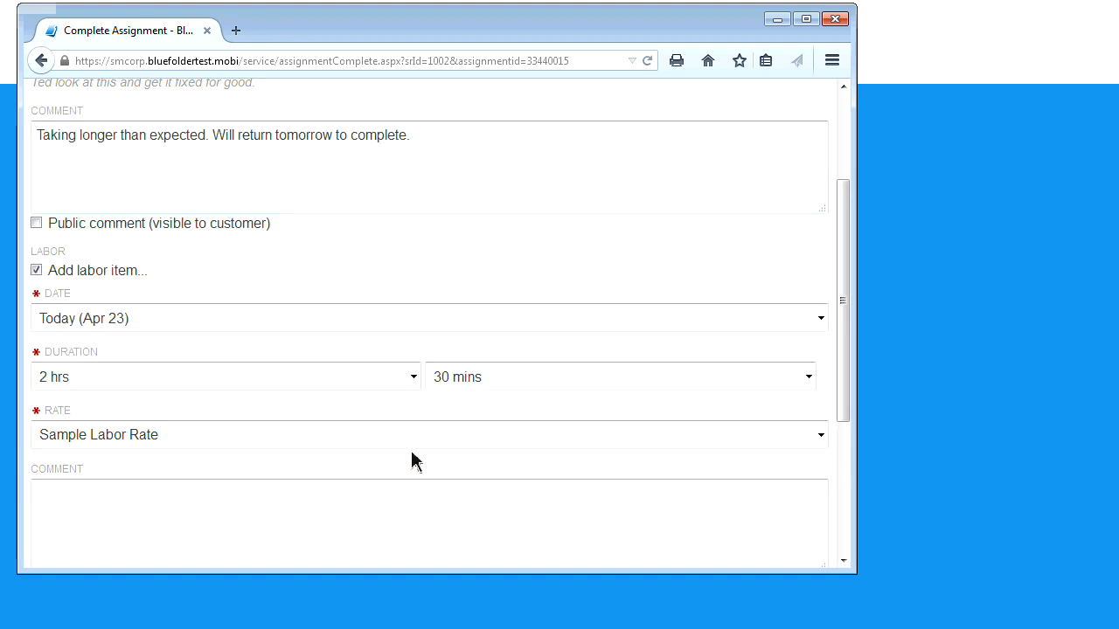
Give the labor a public comment explaining why it took longer, and save the assignment
scroll(402, 467, down, 3)
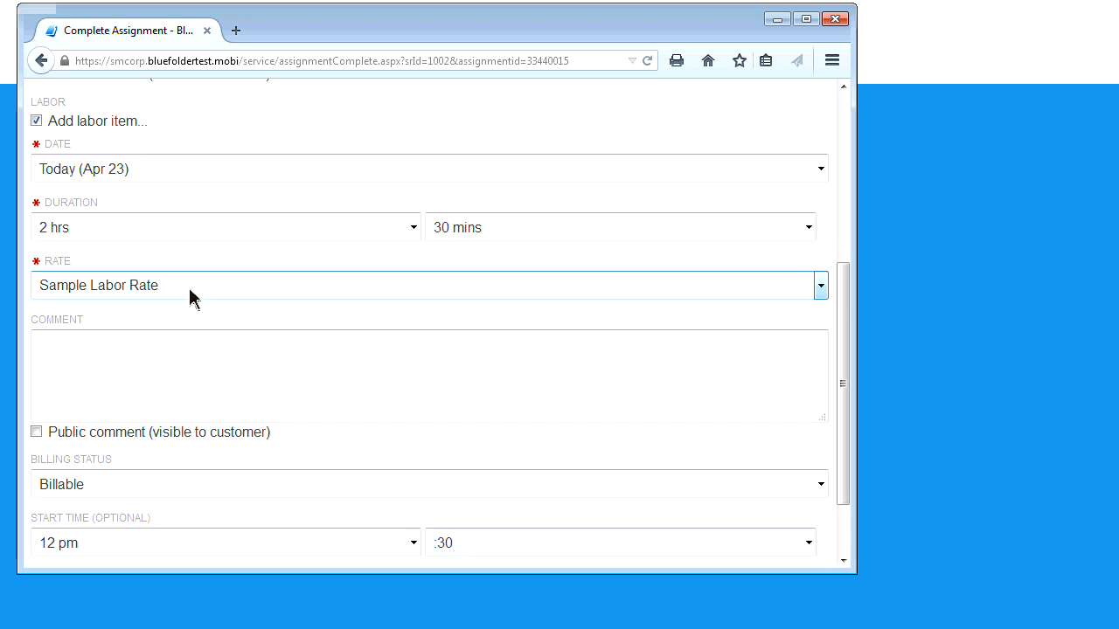
scroll(167, 332, down, 1)
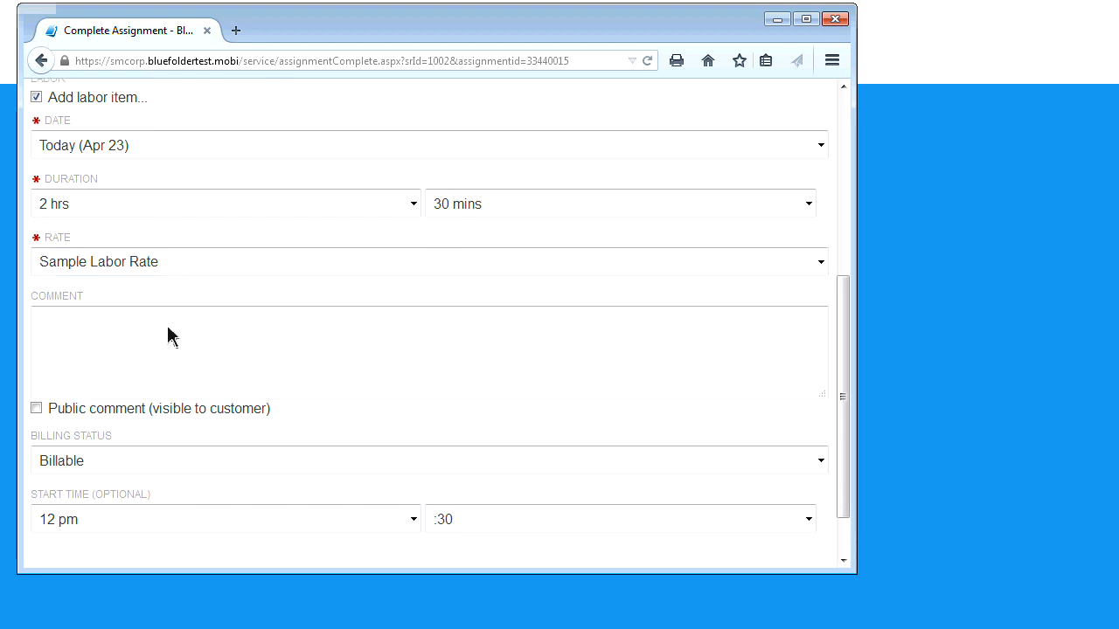
click(172, 339)
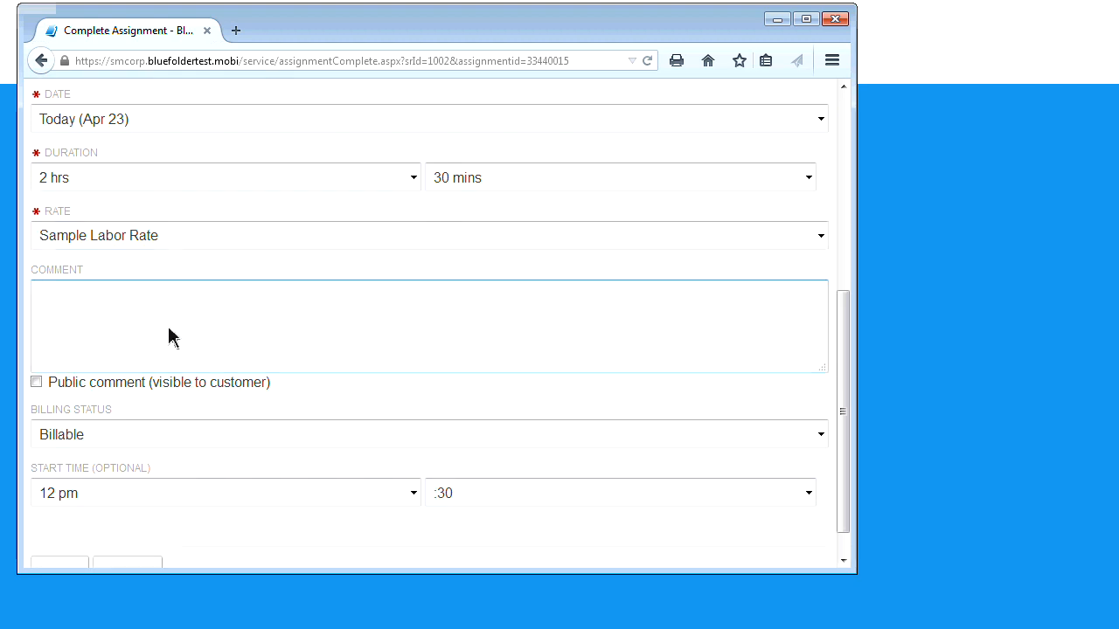
text(This is wh)
key(BackSpace)
key(BackSpace)
text(why it took longer.)
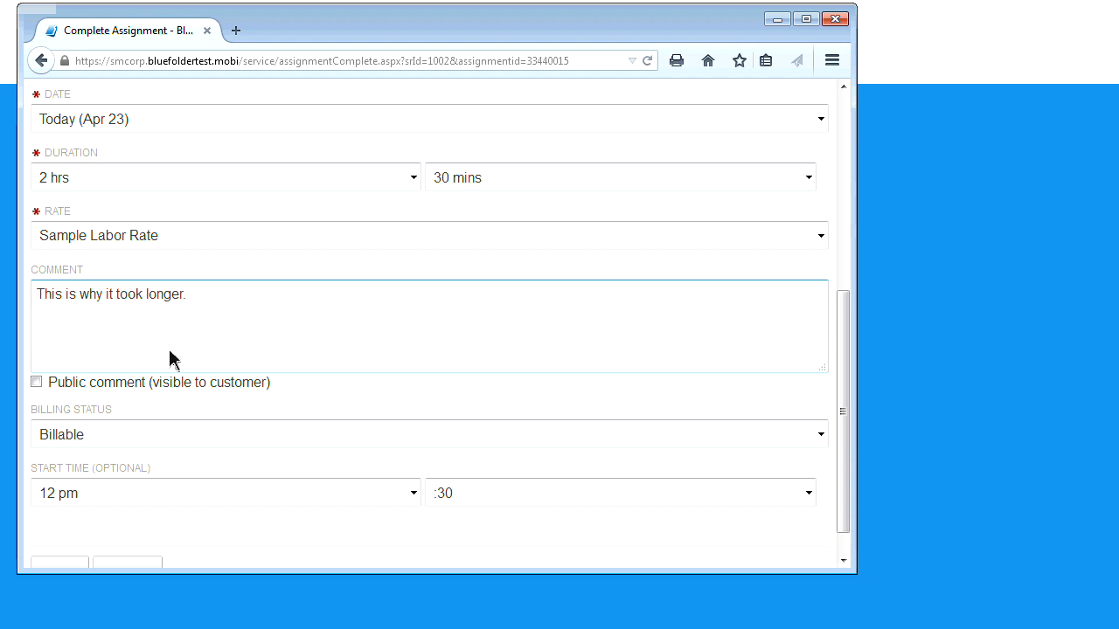
click(36, 385)
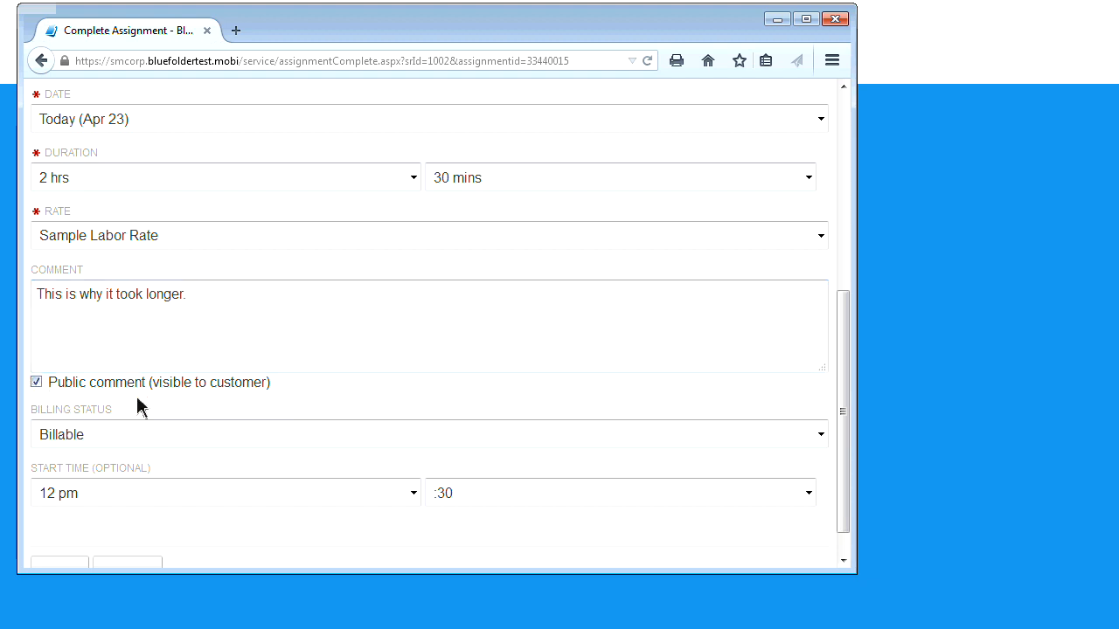
scroll(137, 404, down, 1)
click(60, 540)
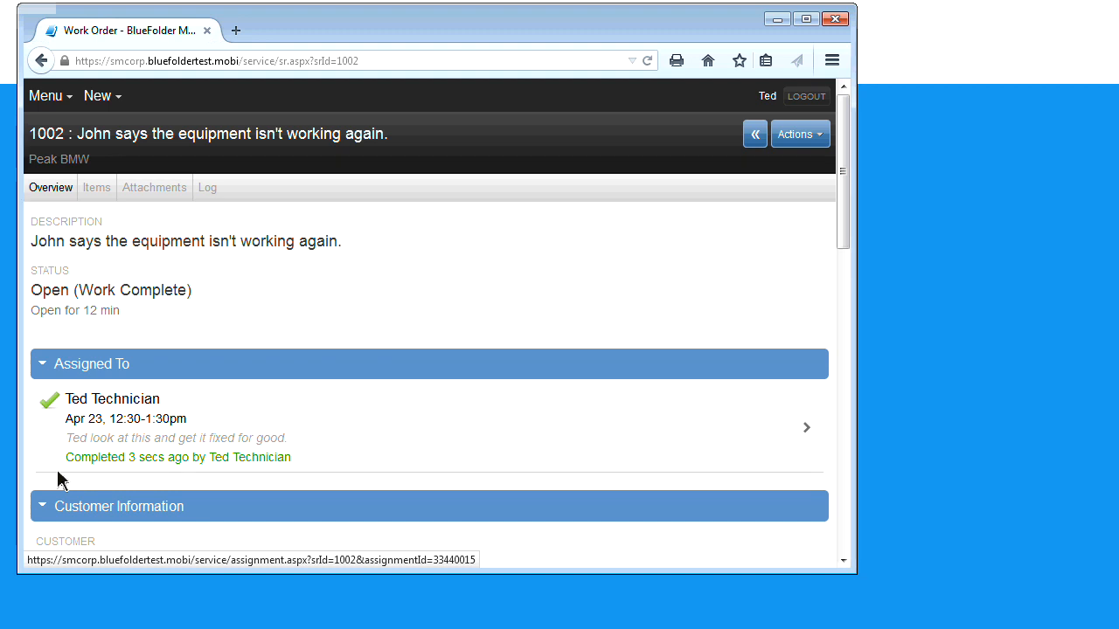
Start an attachment on work order 1002 using the file TheOpportunityAnalysisCanvas (2) (1) (1).pdf
click(821, 140)
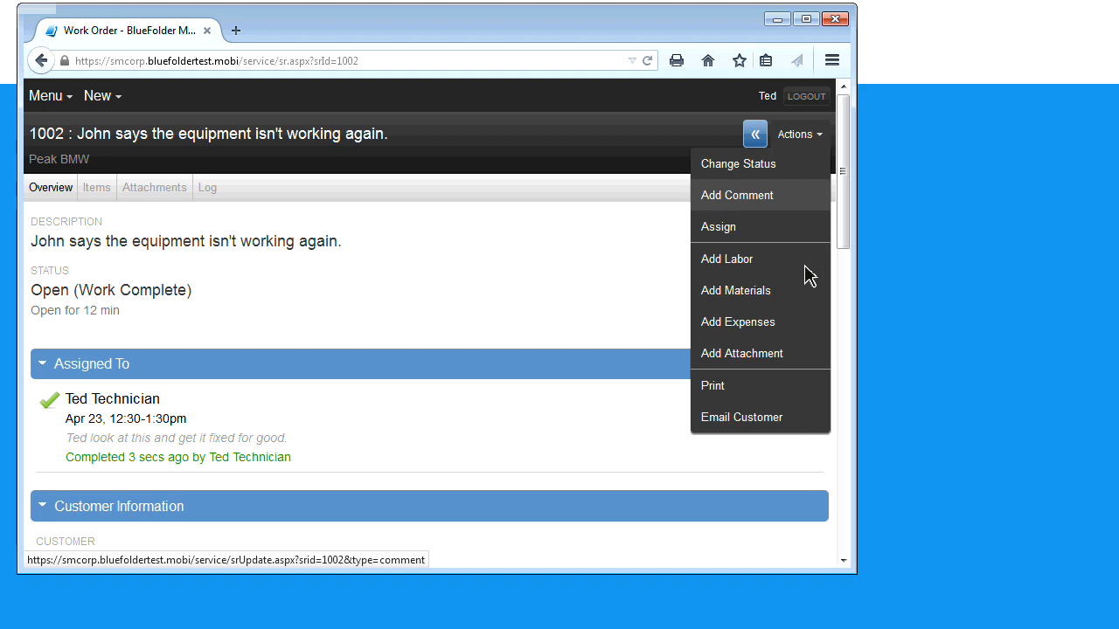
click(783, 357)
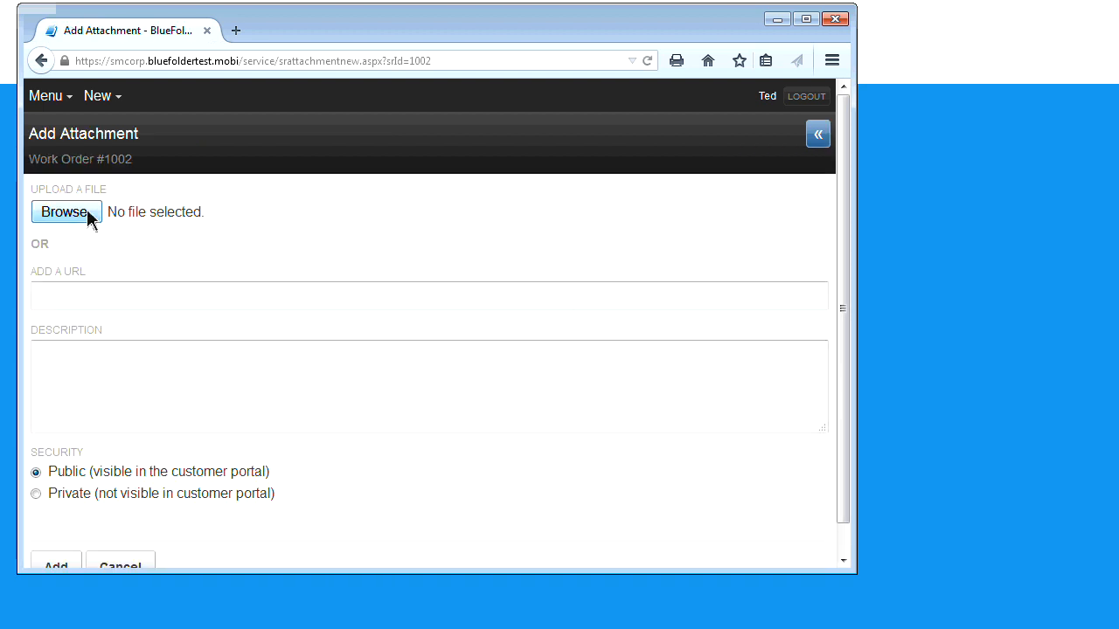
click(91, 218)
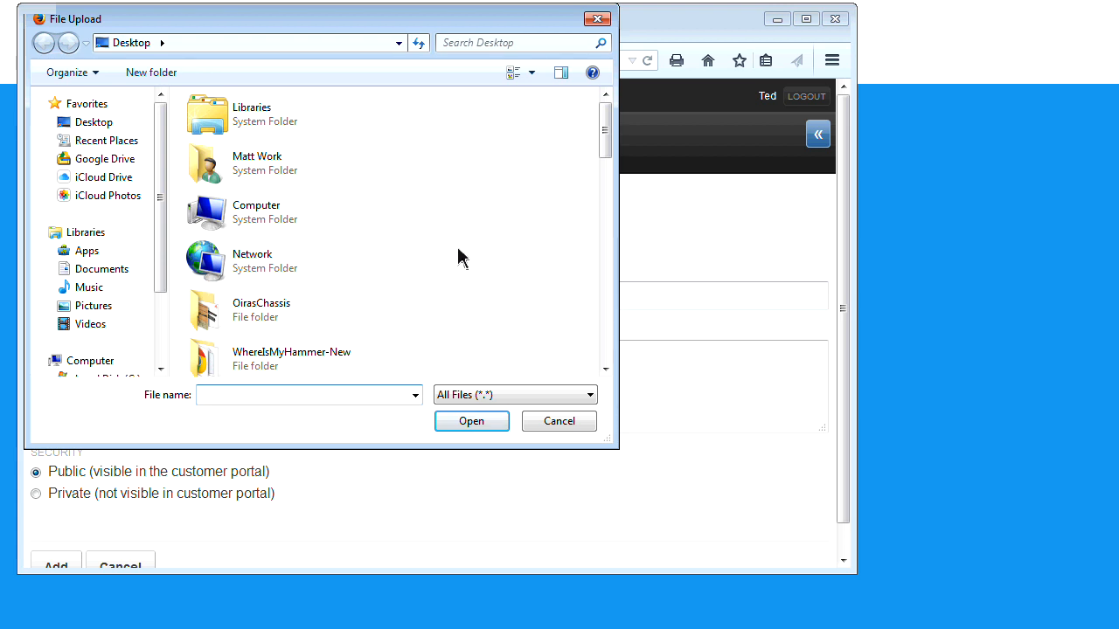
drag(603, 150, 604, 204)
click(282, 175)
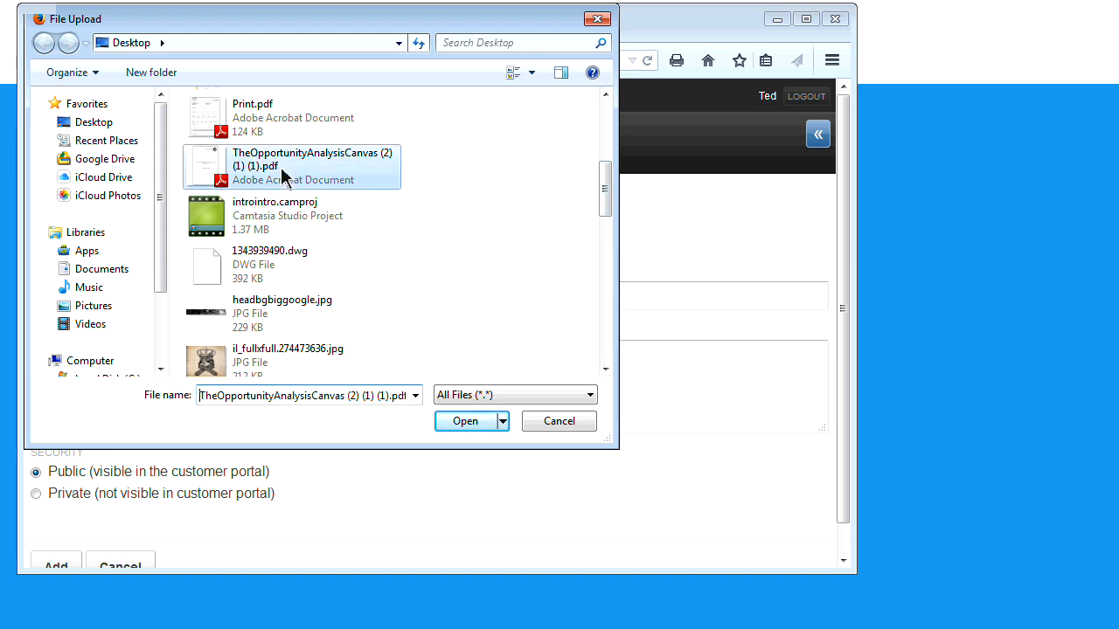
double_click(282, 175)
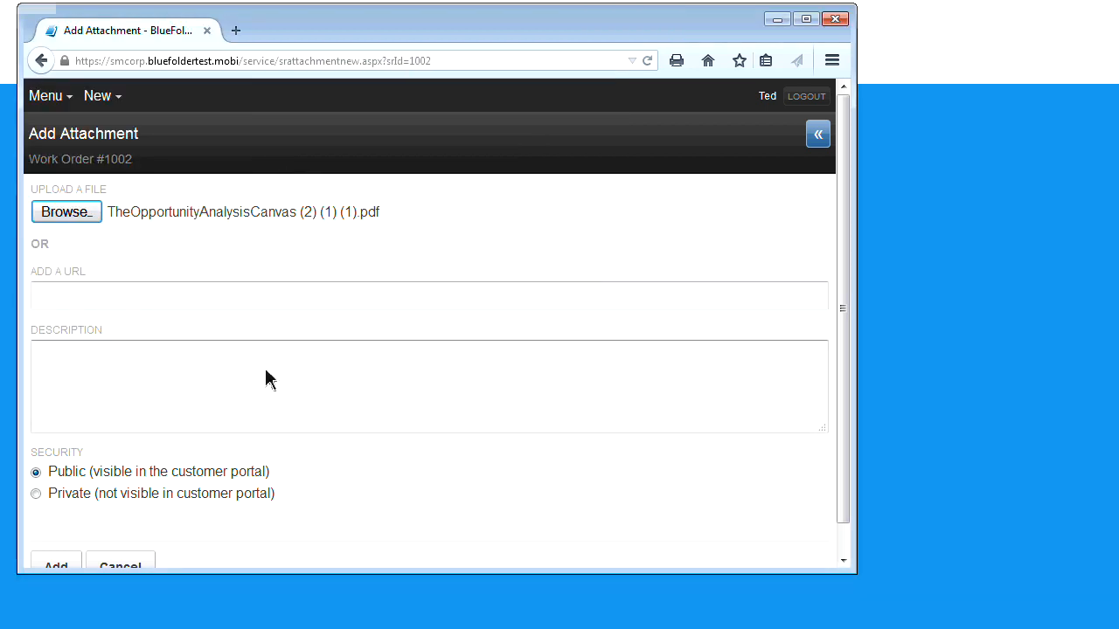
Describe the attachment as 'After picture.', upload it, and return to the work order after the error
click(141, 381)
text(After pict)
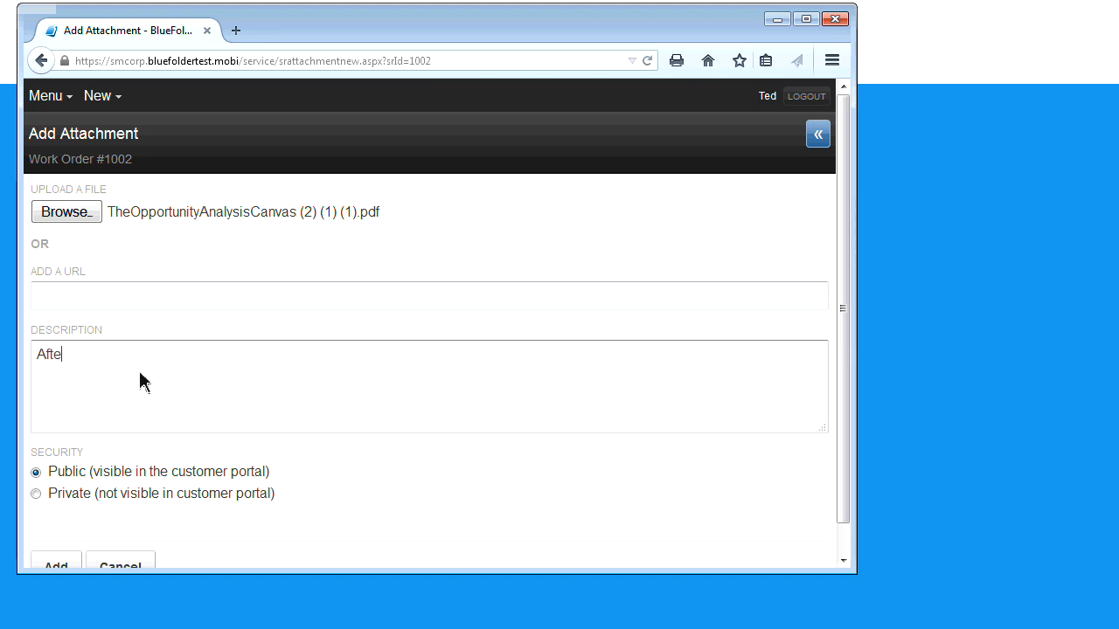
text(ure.)
scroll(97, 454, down, 1)
click(36, 541)
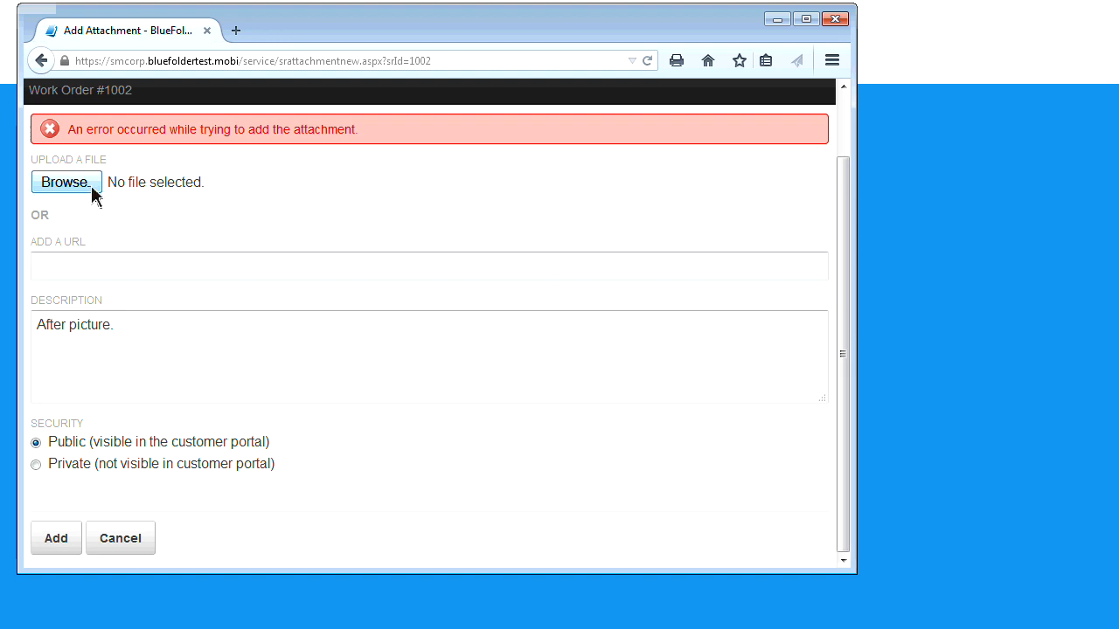
scroll(221, 208, up, 2)
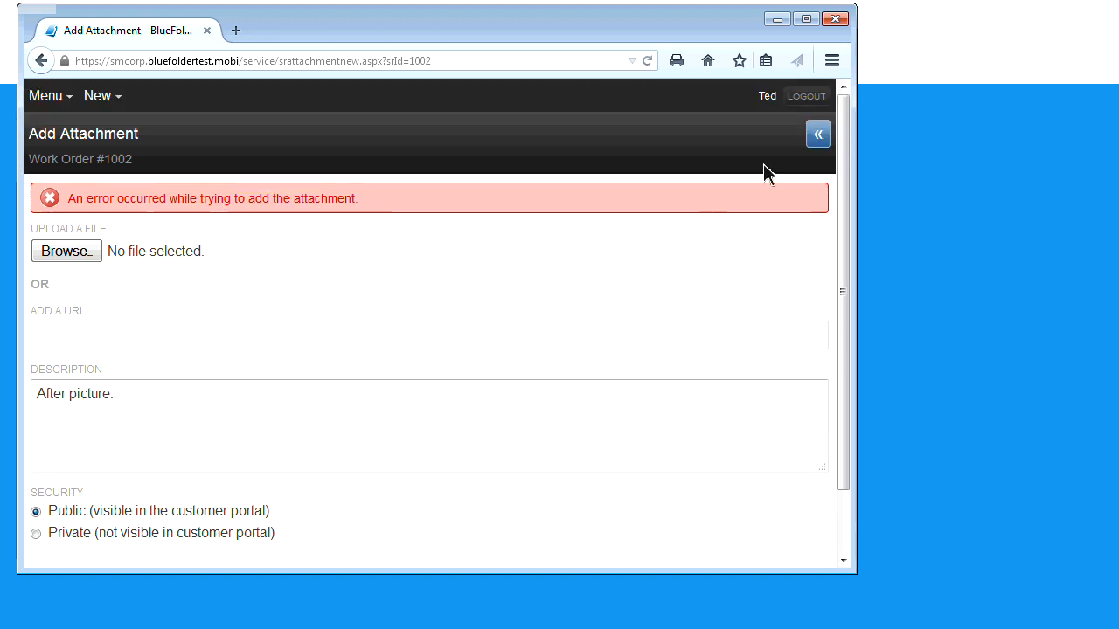
click(817, 142)
click(818, 143)
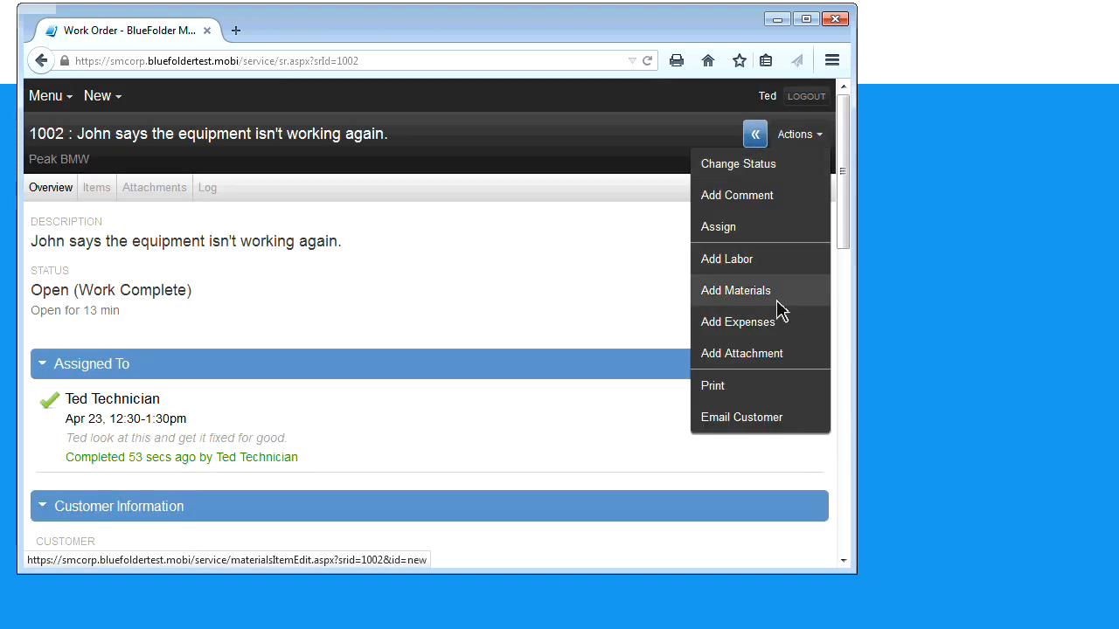
Generate the Billing Summary print preview for work order 1002, backing out of emailing it
click(769, 388)
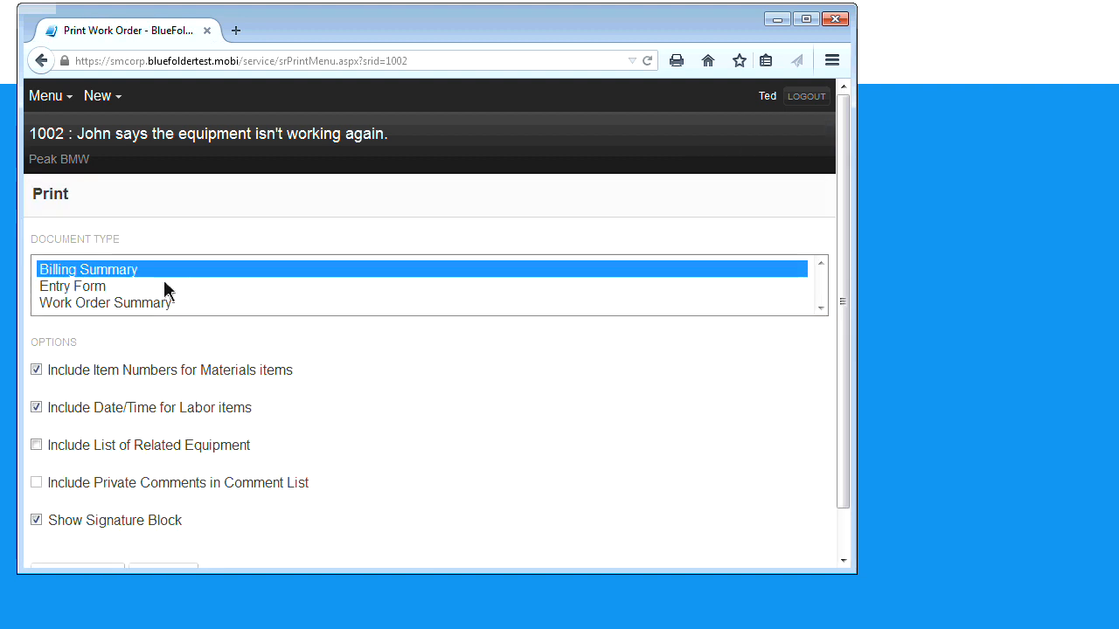
scroll(146, 284, down, 1)
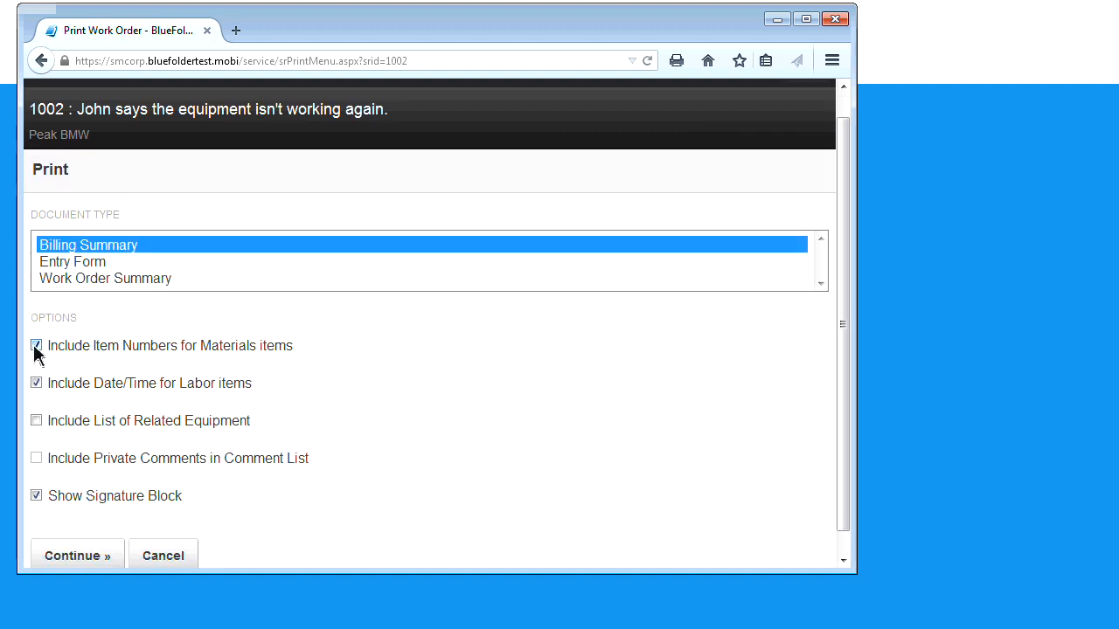
scroll(34, 394, down, 1)
click(66, 544)
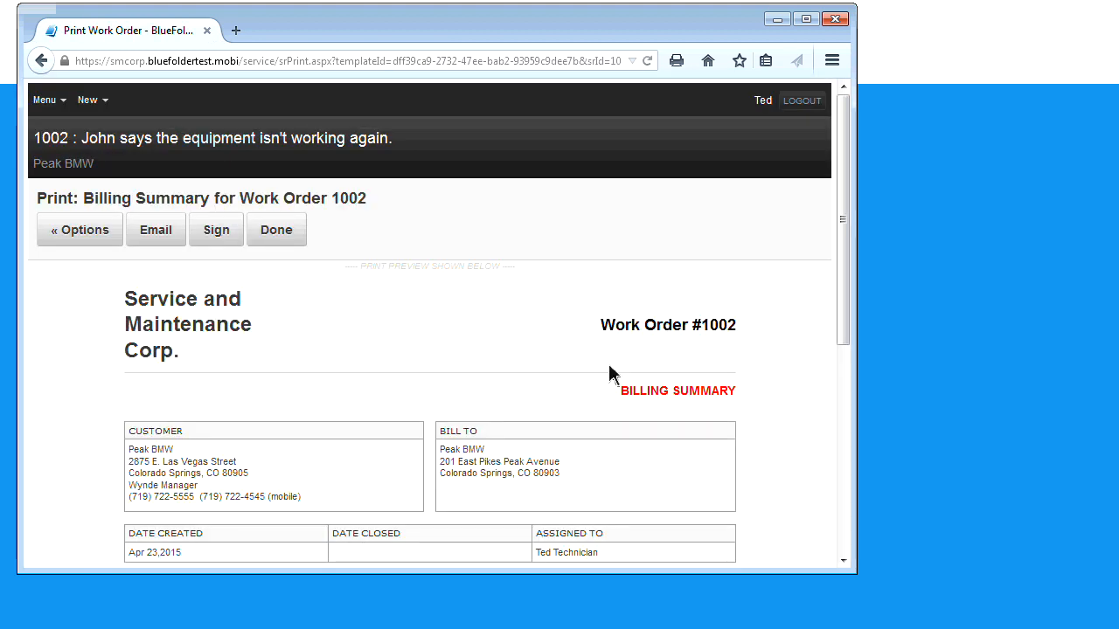
mouse_move(846, 212)
mouse_down()
mouse_move(872, 429)
mouse_move(844, 210)
mouse_up()
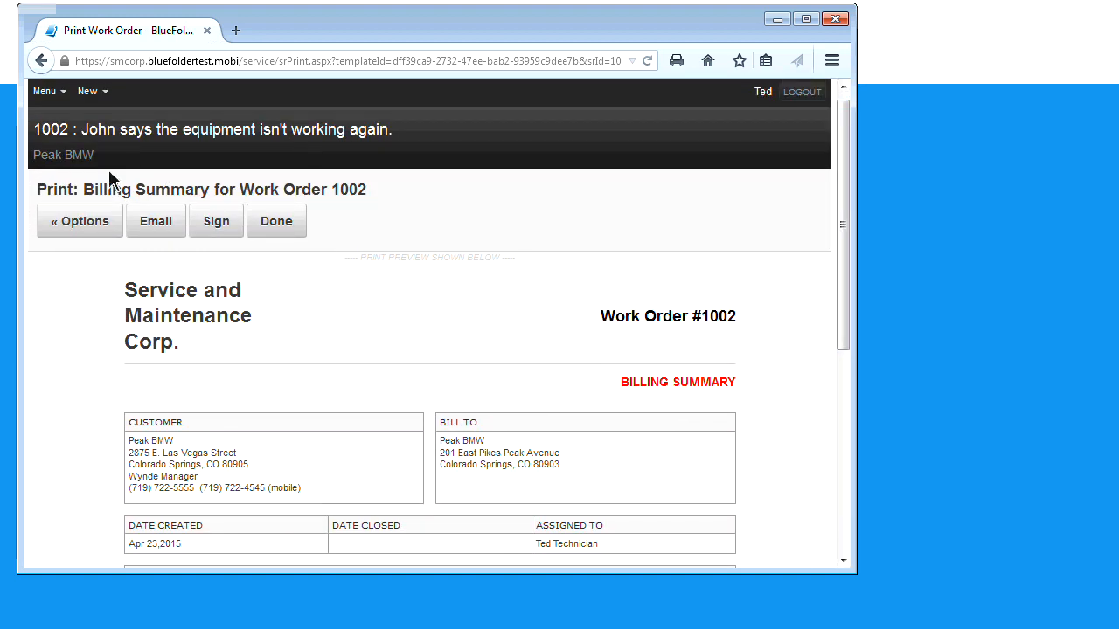
click(154, 224)
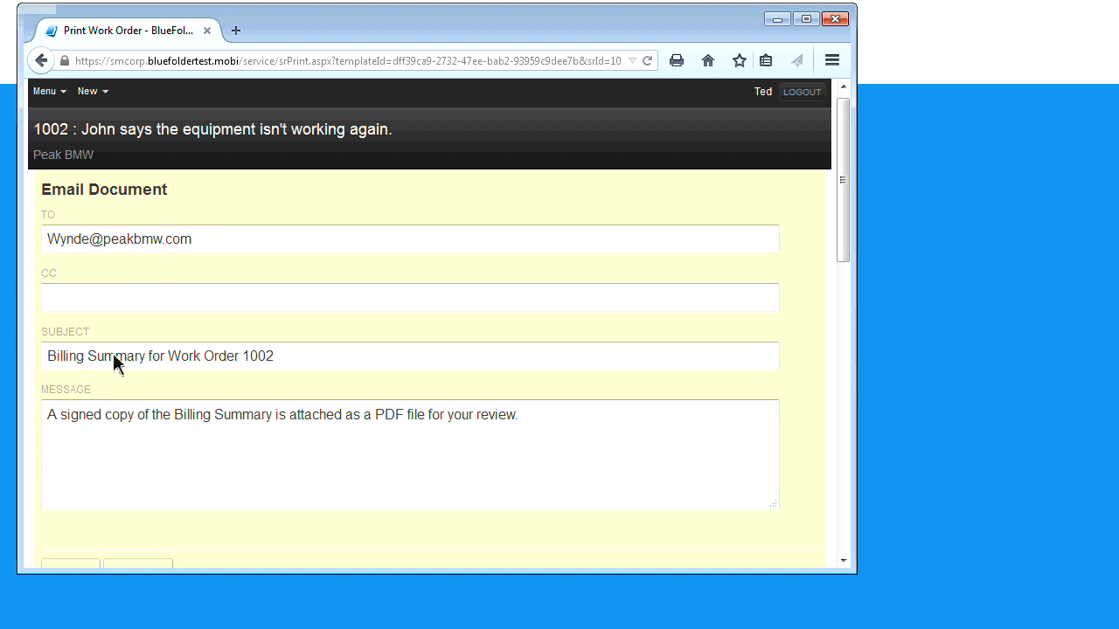
click(41, 61)
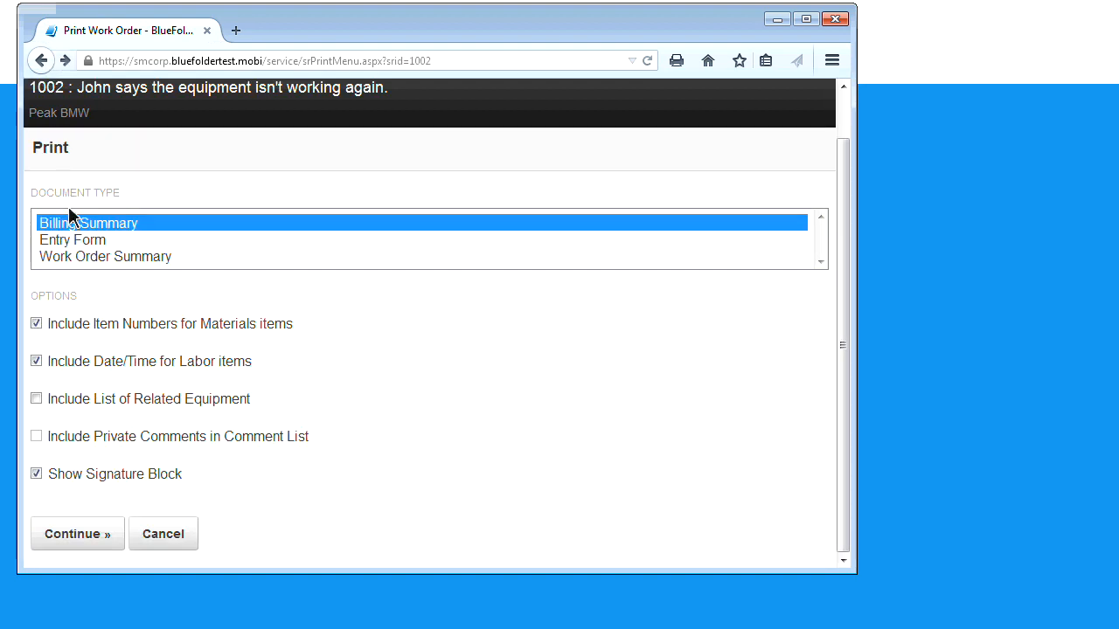
click(94, 534)
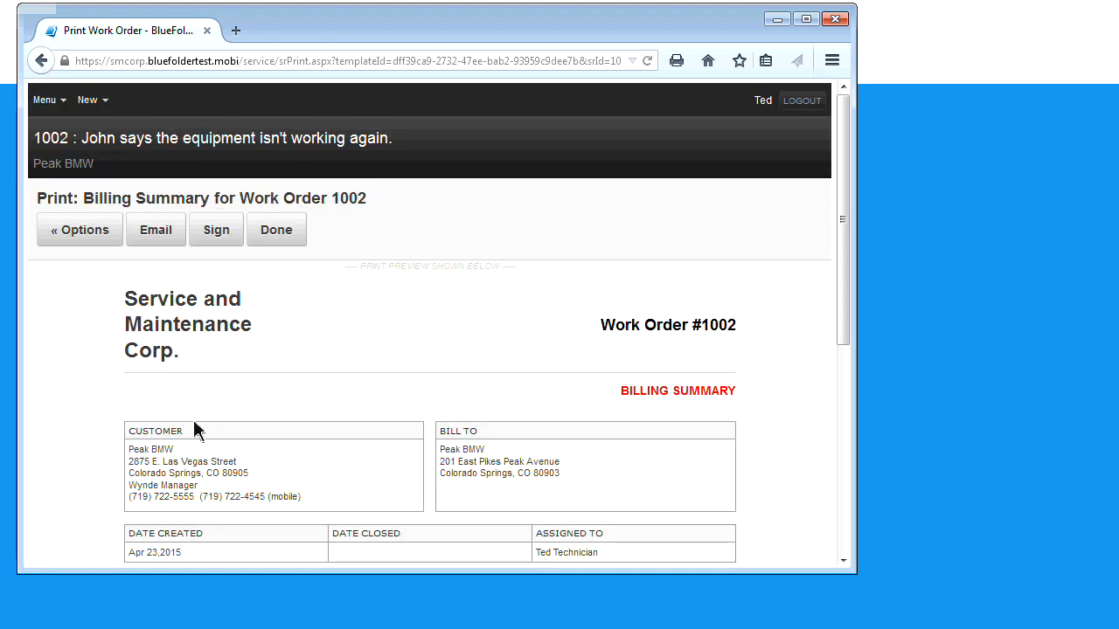
Try saving a signed copy, dismiss the save error, and review the $550.00 billing summary
click(210, 244)
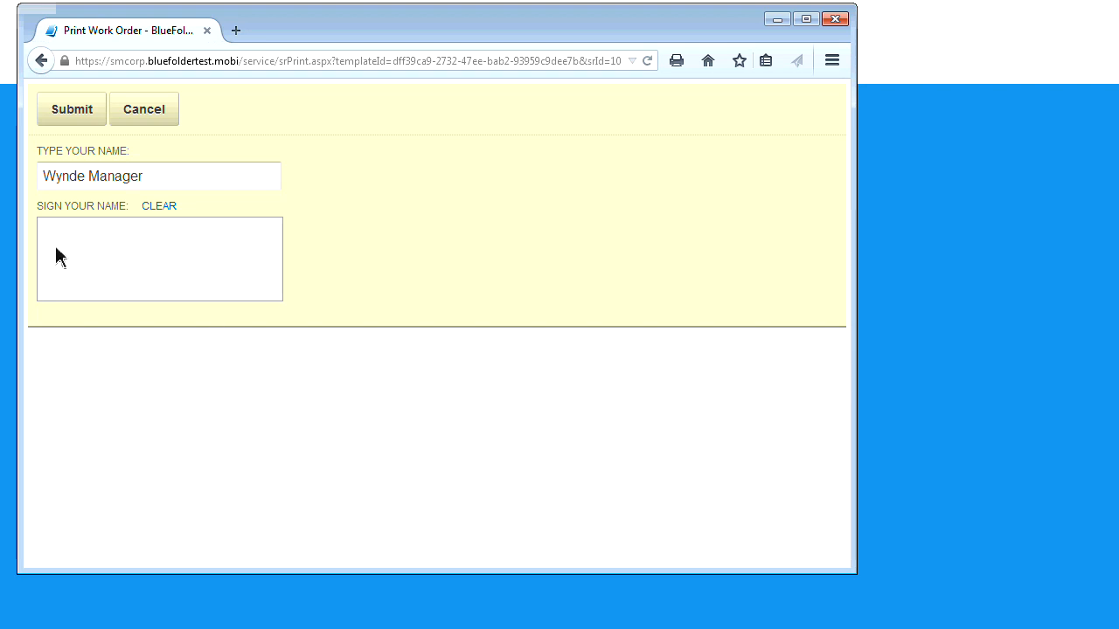
click(88, 120)
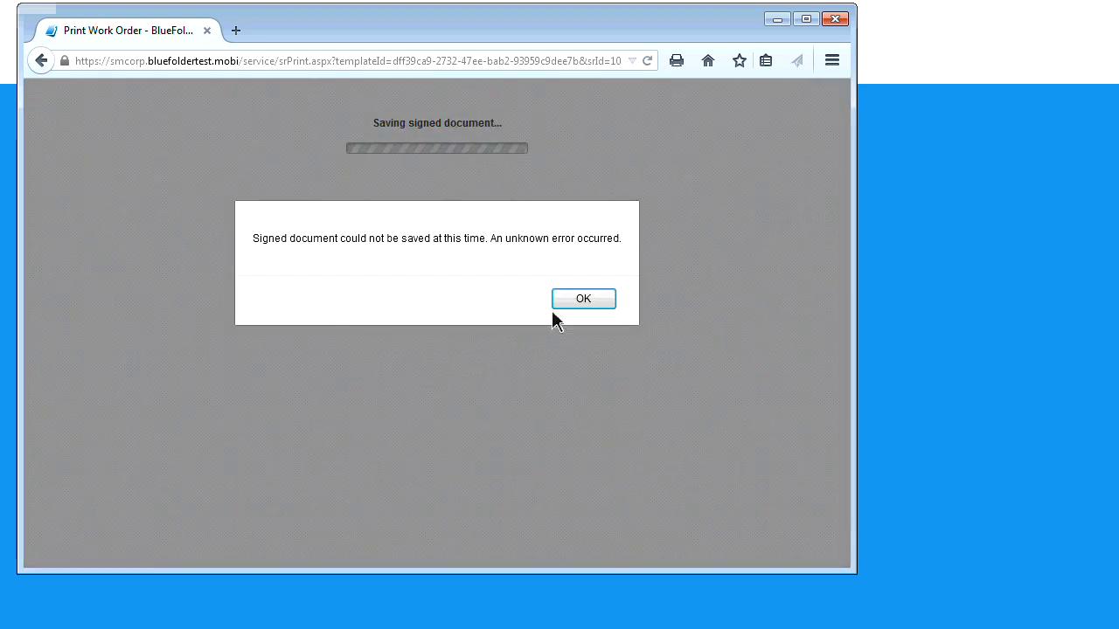
click(578, 302)
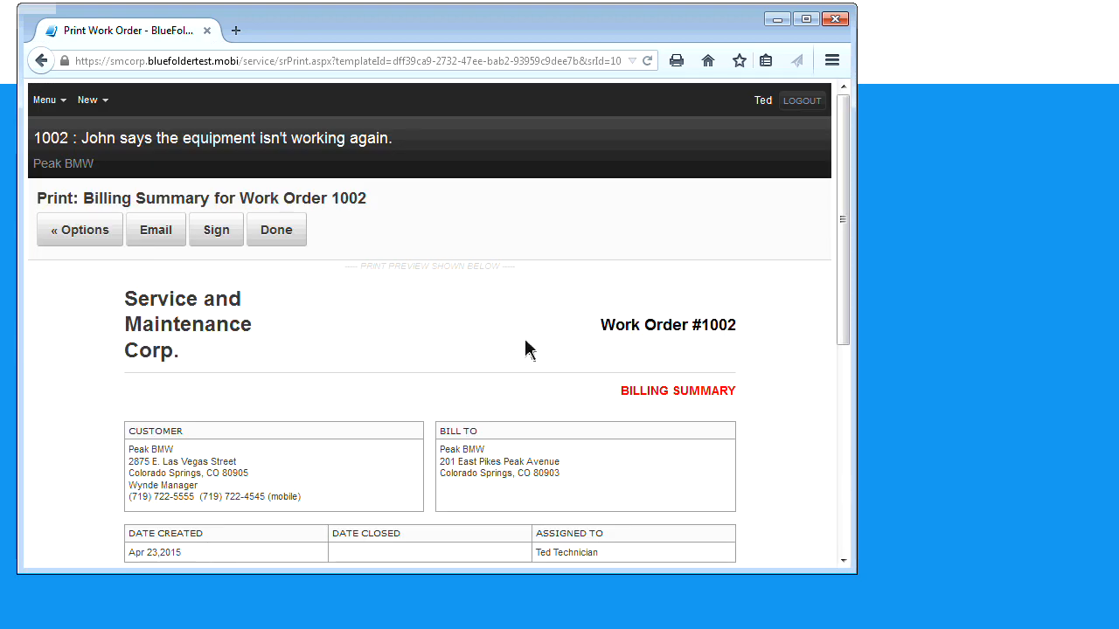
scroll(510, 354, down, 5)
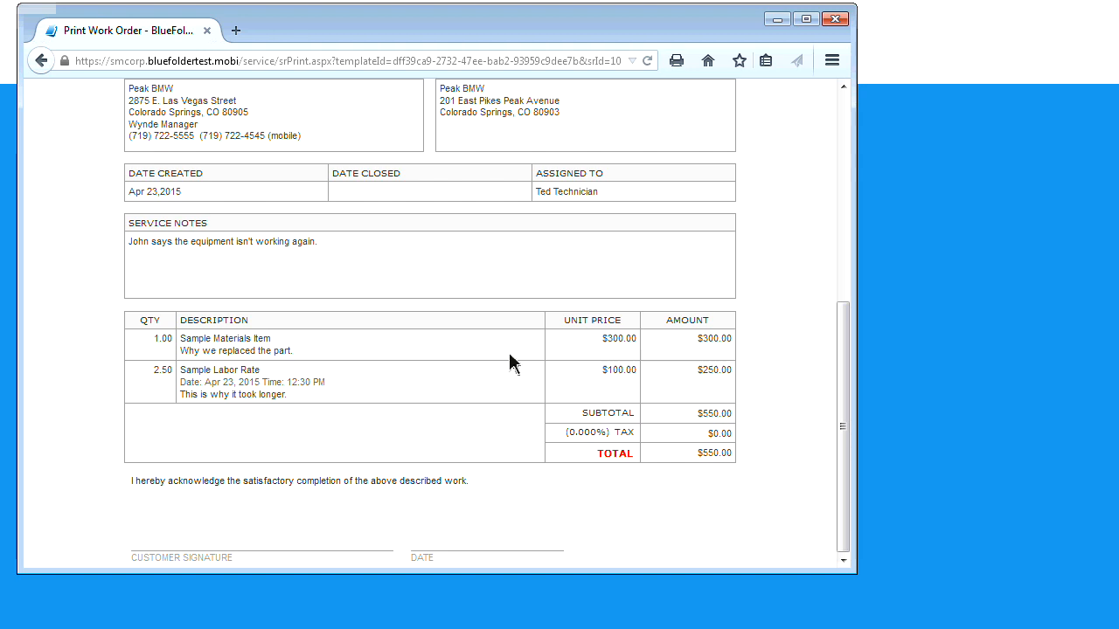
scroll(509, 362, up, 5)
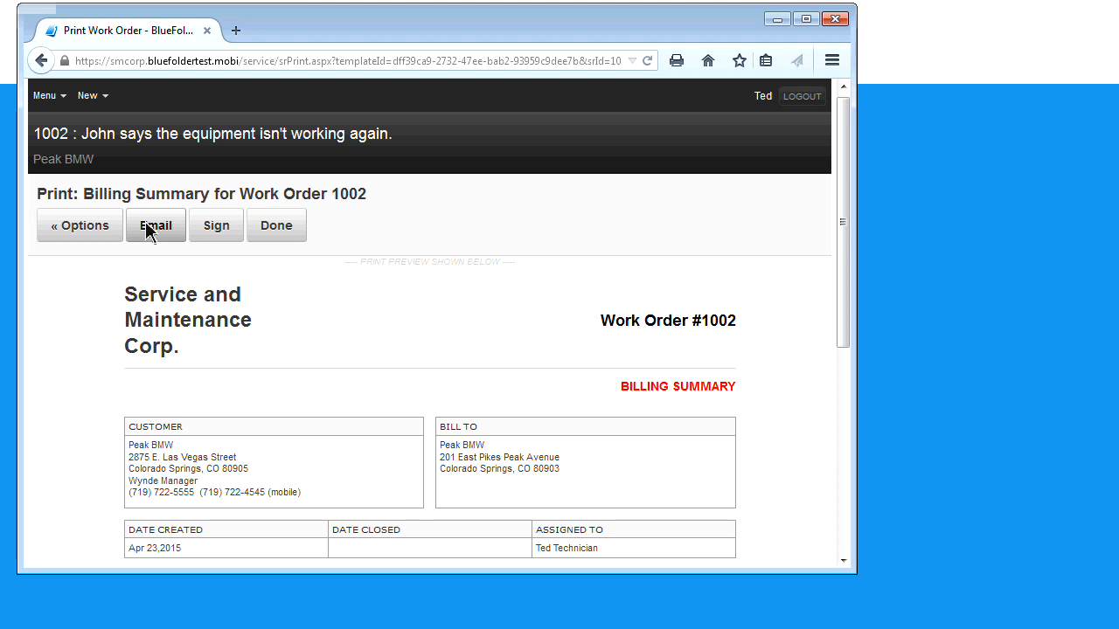
Close the billing summary preview and return to the desktop Service Dashboard showing 2 Work Complete orders
click(277, 231)
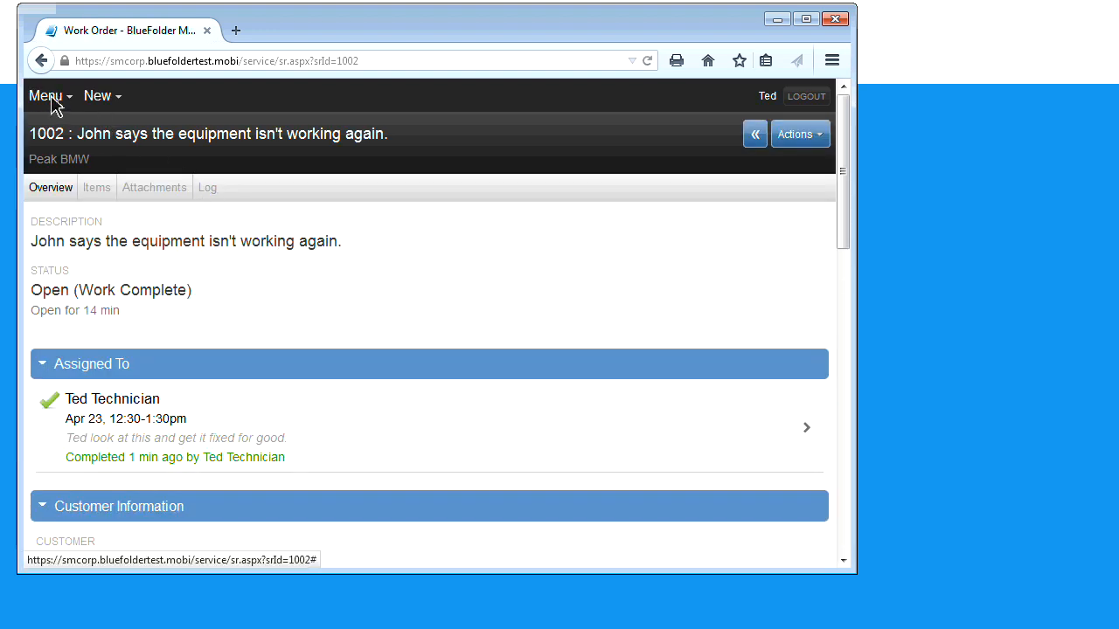
click(50, 103)
click(53, 130)
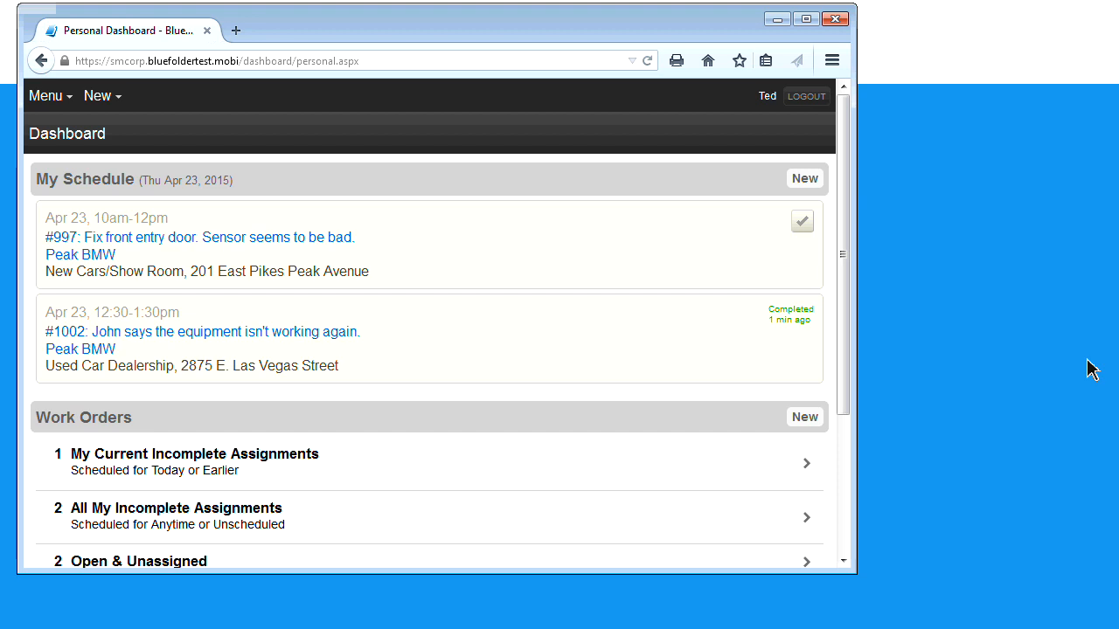
key(alt+Tab)
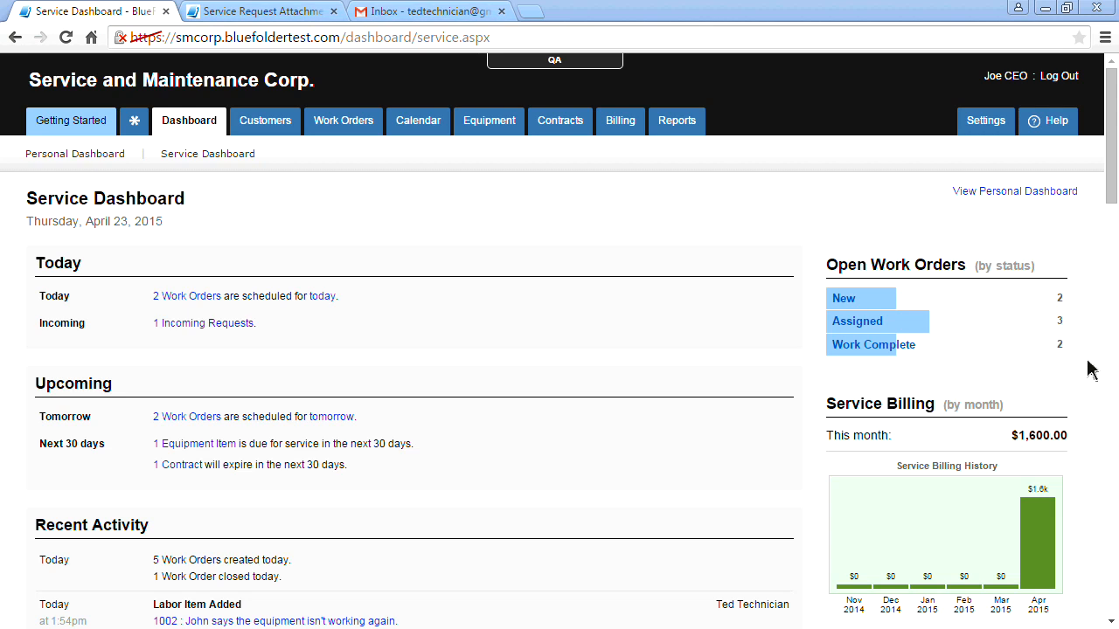
List Work Complete orders scheduled Today or Older, showing orders 1002 and 996 for Peak BMW
click(862, 347)
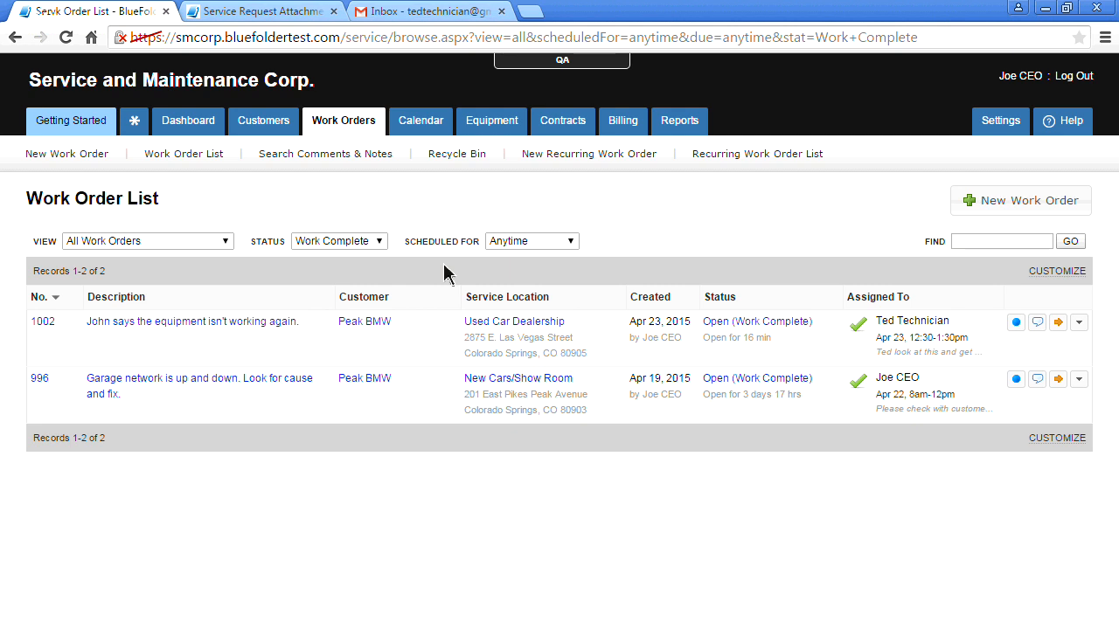
click(573, 243)
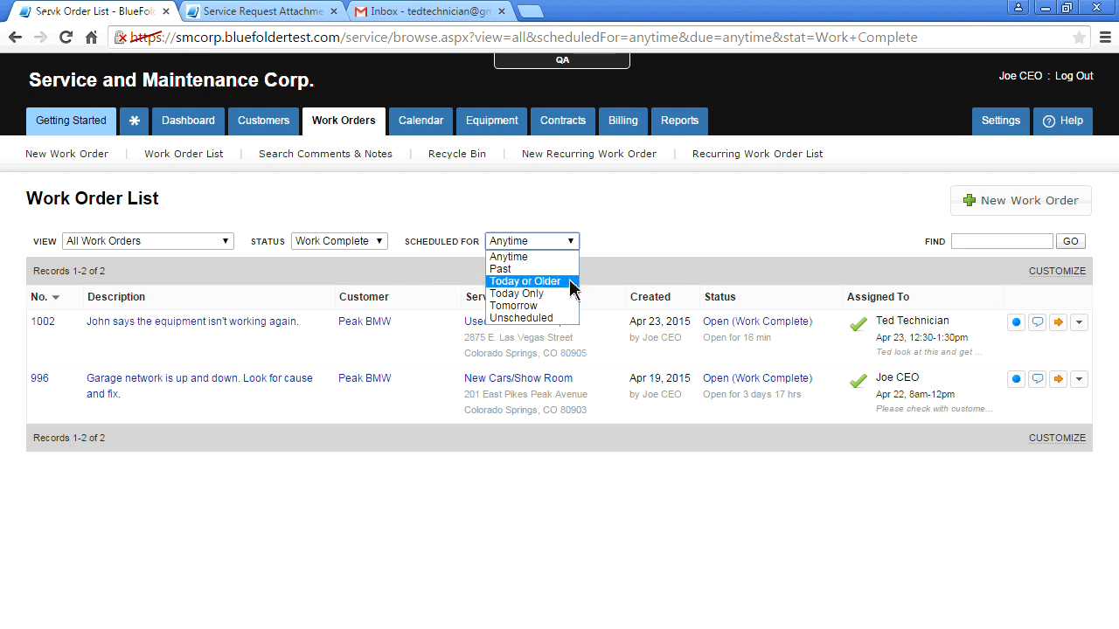
click(568, 279)
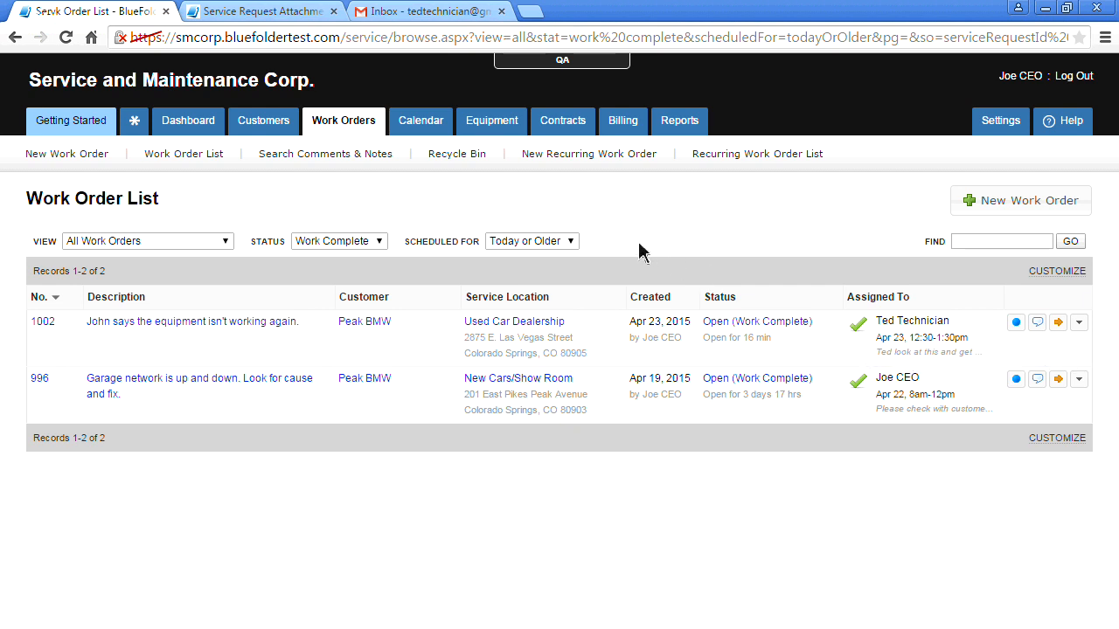
click(378, 243)
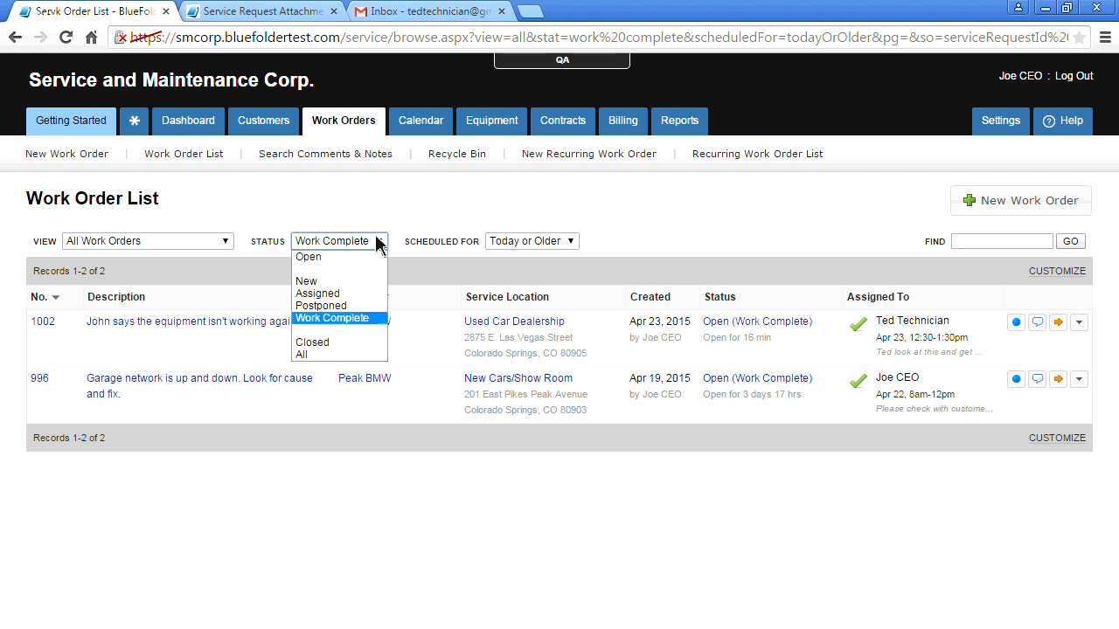
click(367, 294)
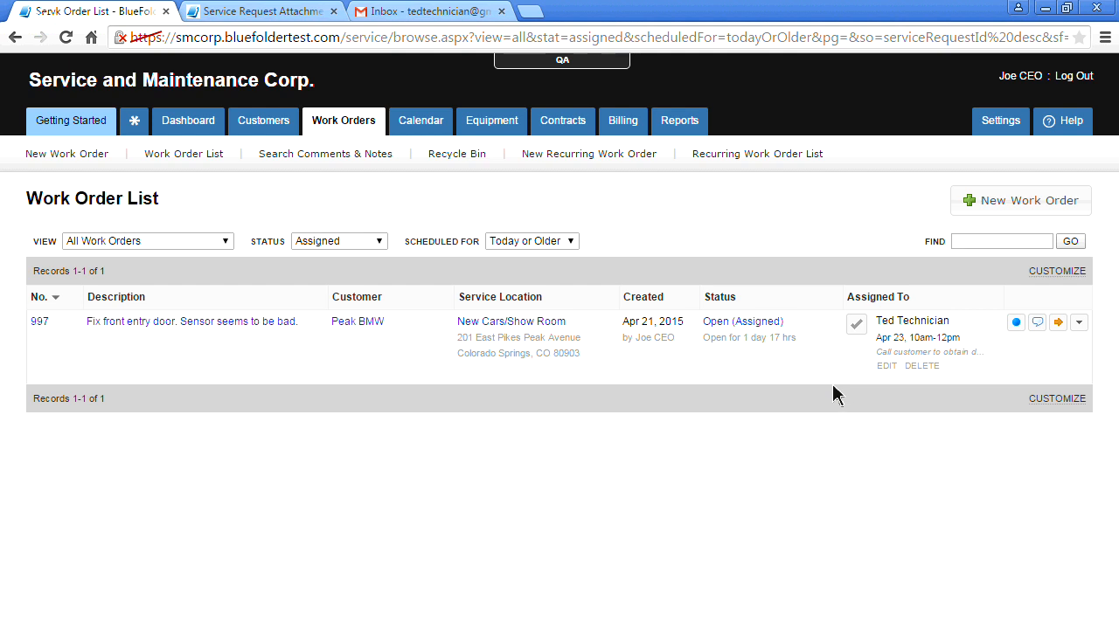
click(380, 245)
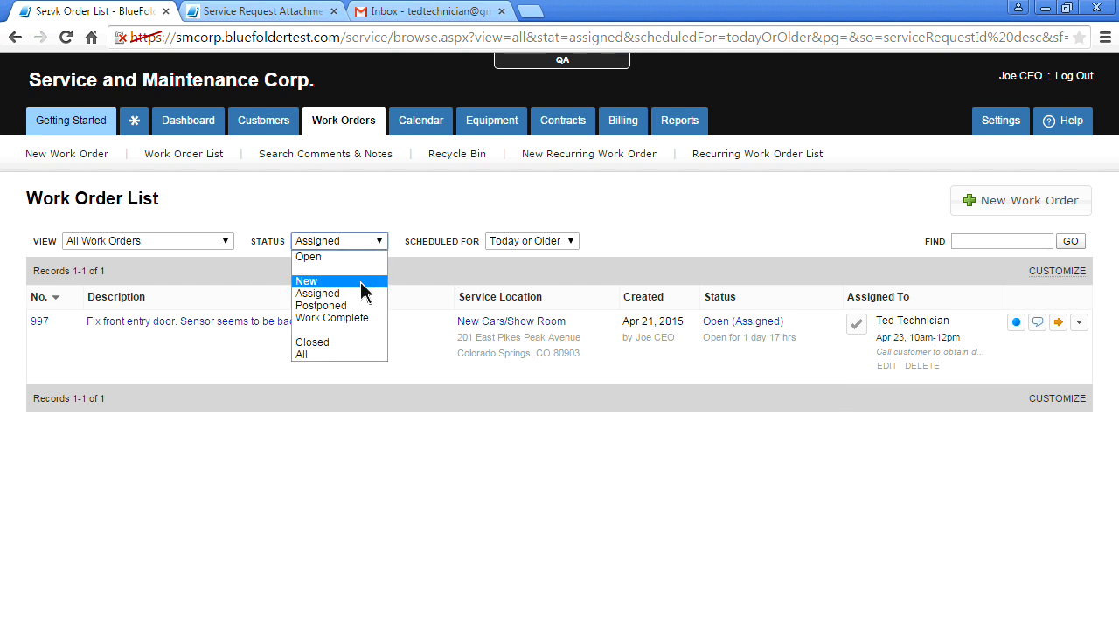
click(354, 318)
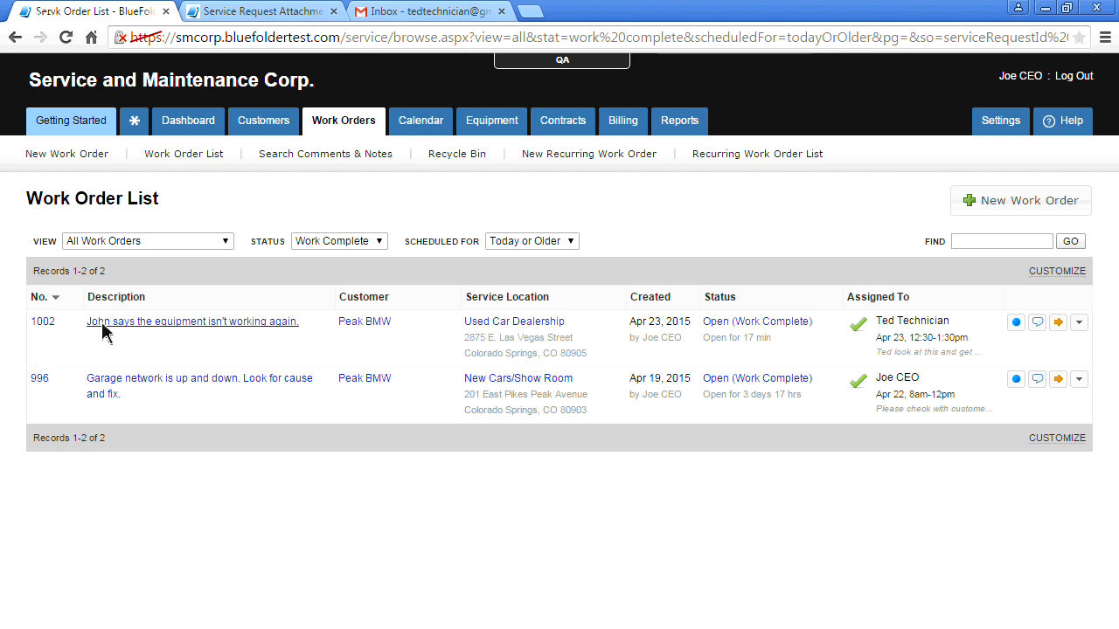
Open work order 1002, review its log, and show its Items: 2.5 hrs labor and one materials item
click(50, 325)
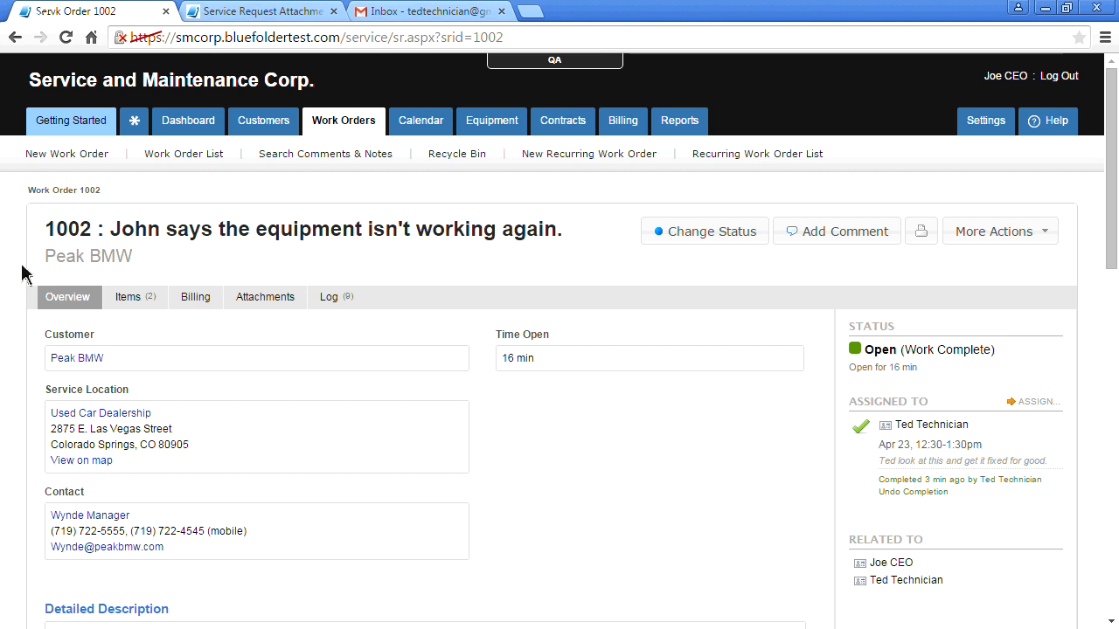
scroll(21, 306, down, 3)
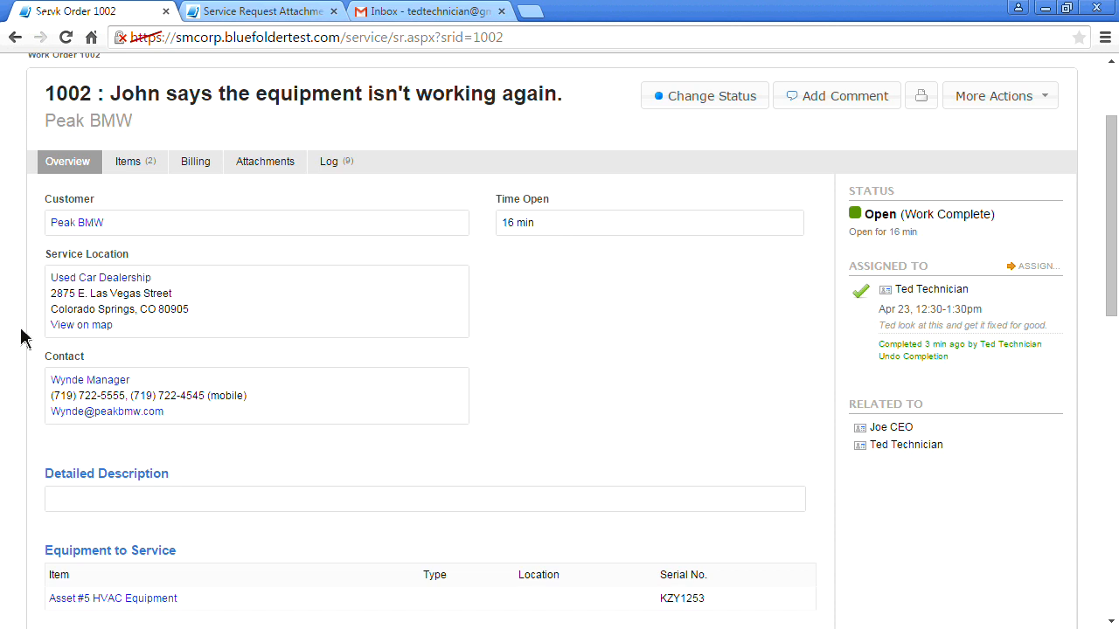
scroll(21, 339, down, 5)
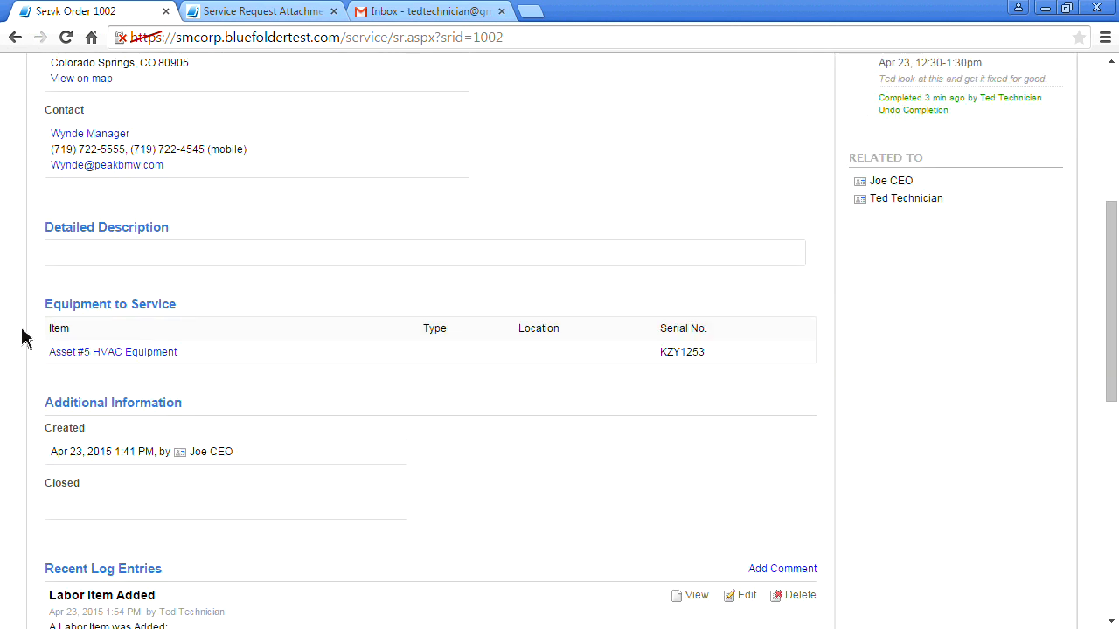
scroll(21, 339, down, 5)
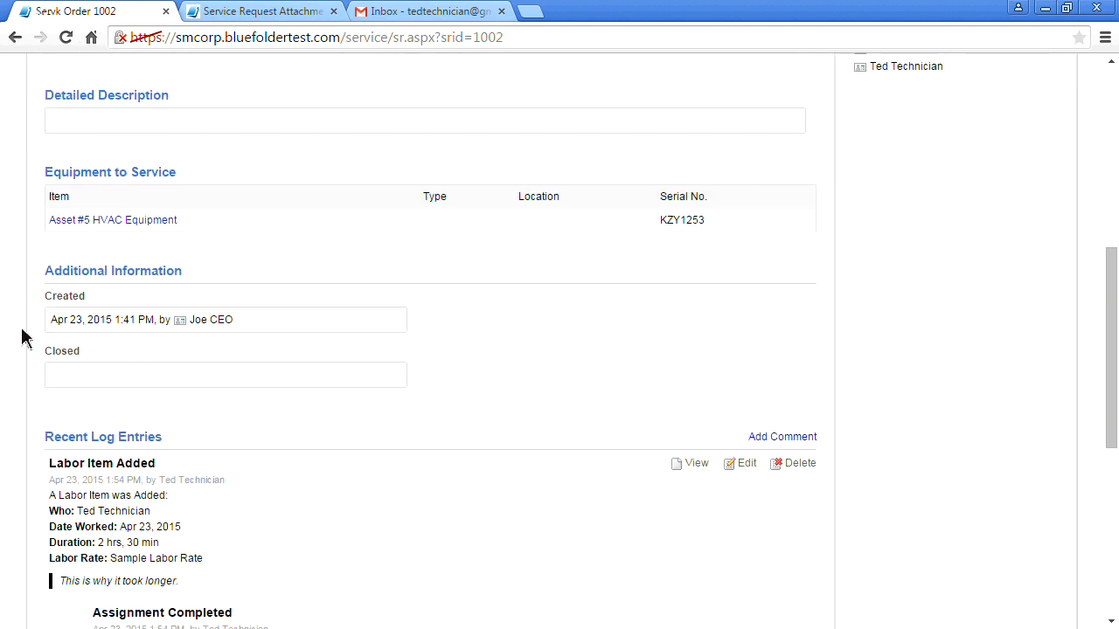
scroll(21, 339, down, 2)
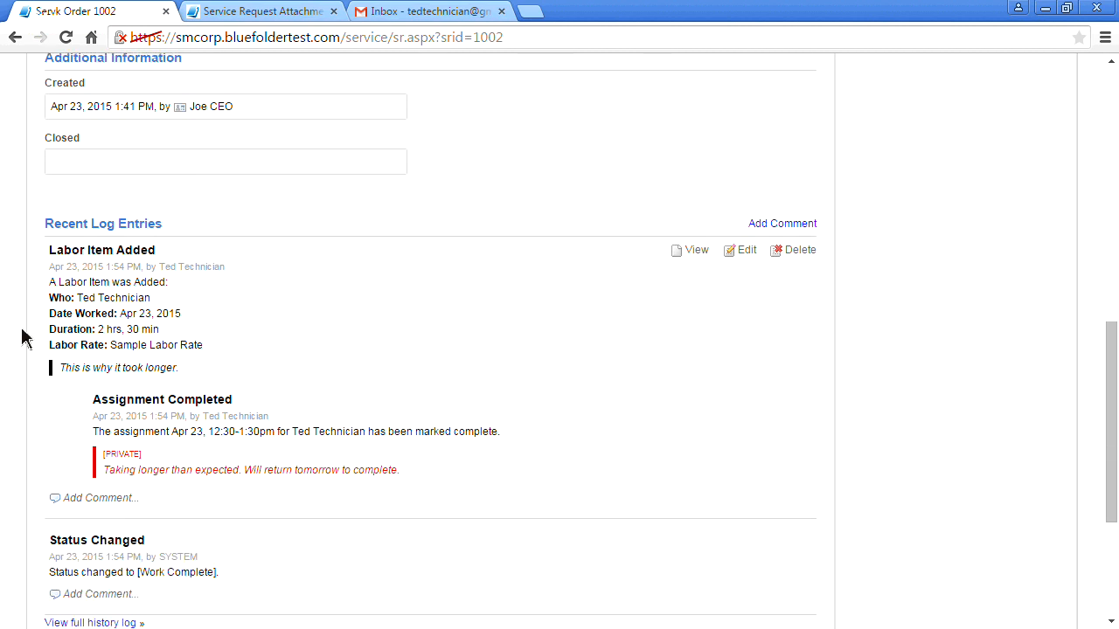
scroll(21, 340, down, 2)
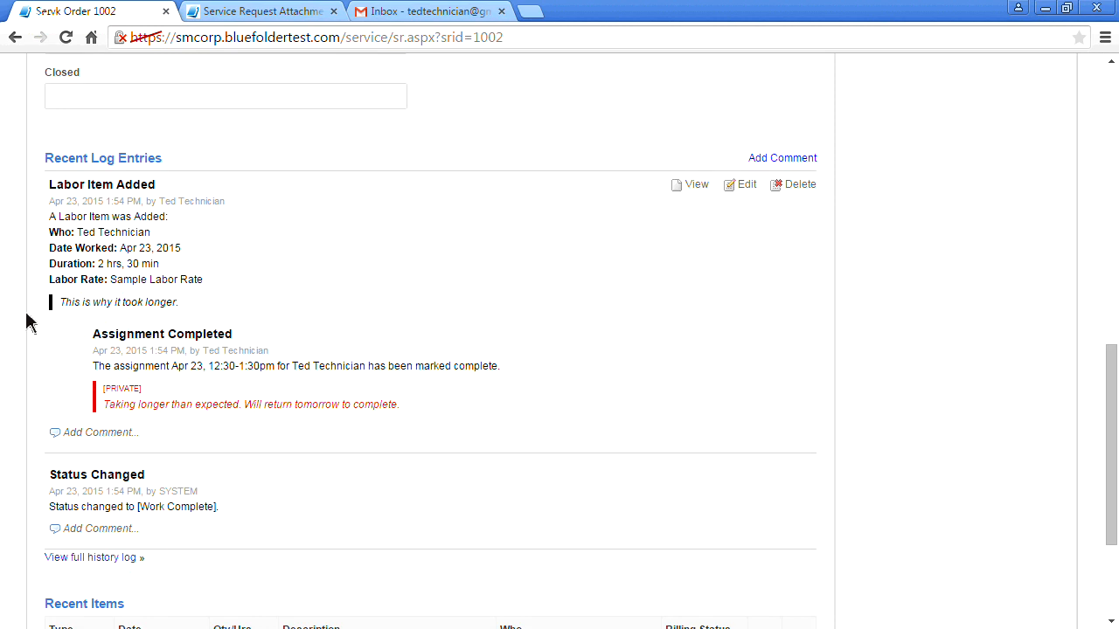
scroll(40, 398, down, 1)
scroll(40, 398, down, 2)
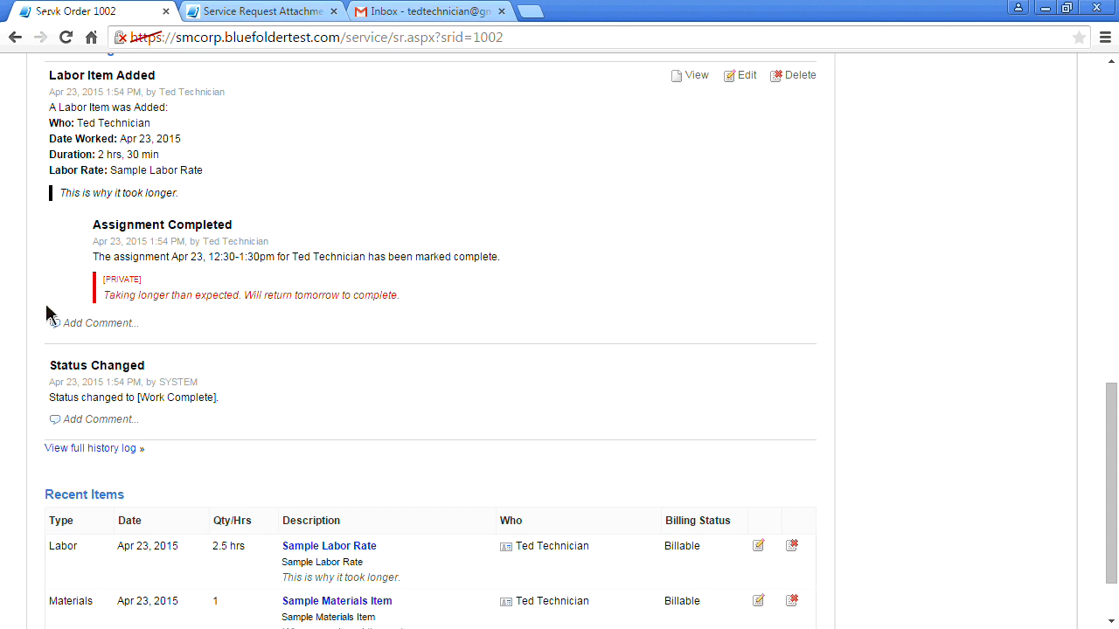
scroll(28, 343, down, 2)
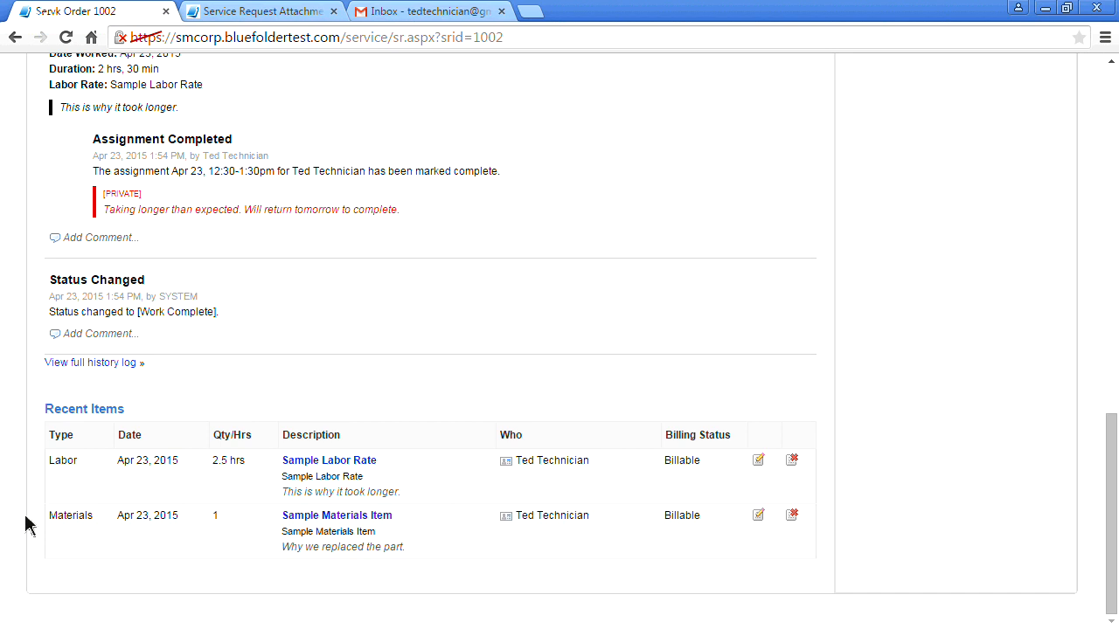
scroll(26, 524, up, 10)
click(149, 300)
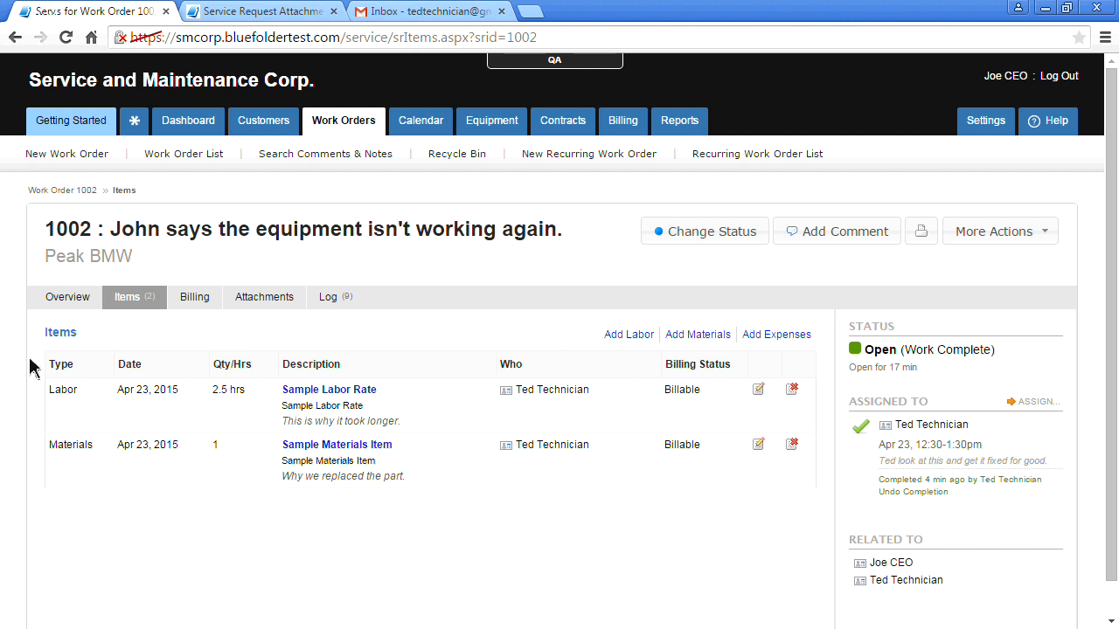
scroll(50, 411, down, 1)
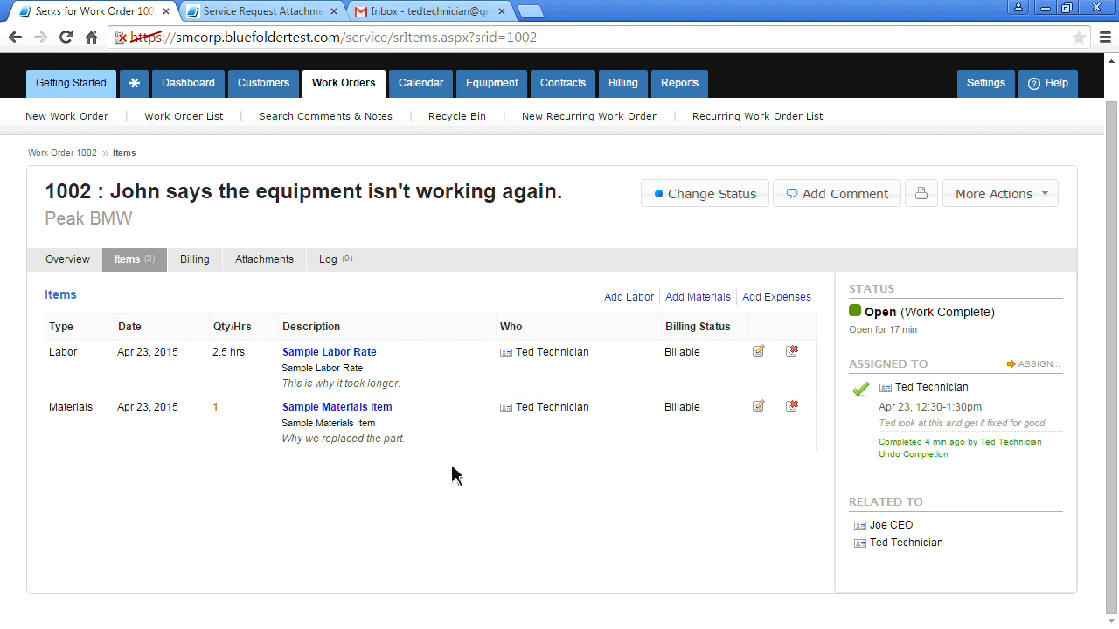
Show work order 1002's billing totals ($550.00, Not Billed) and highlight the 45.45% overall margin
click(196, 266)
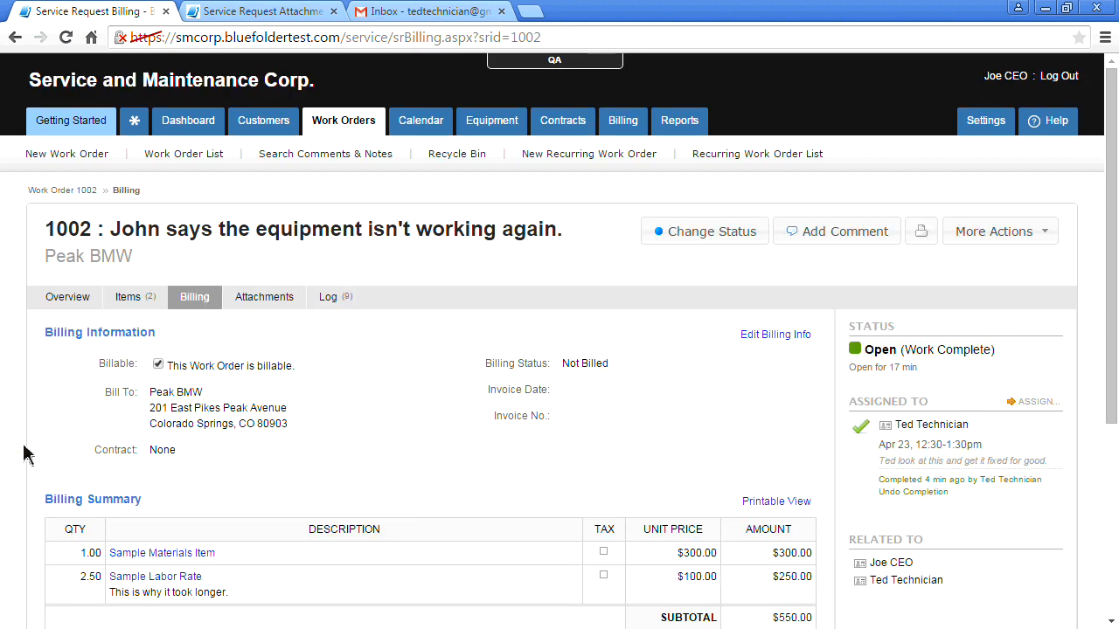
scroll(24, 453, down, 2)
scroll(24, 453, down, 1)
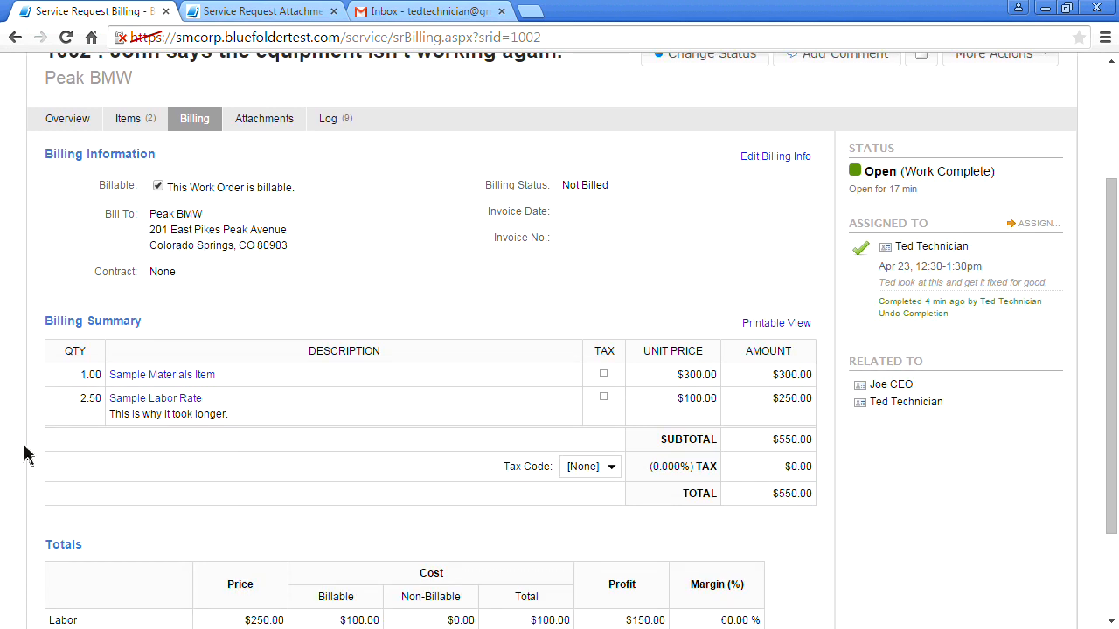
scroll(24, 453, down, 2)
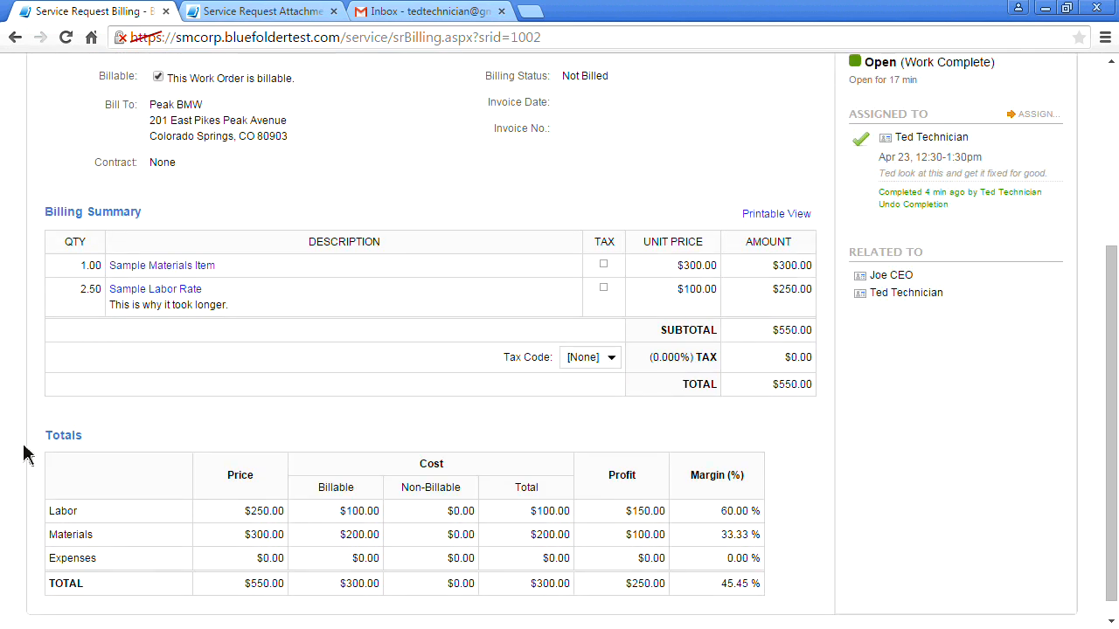
scroll(24, 452, down, 1)
double_click(734, 584)
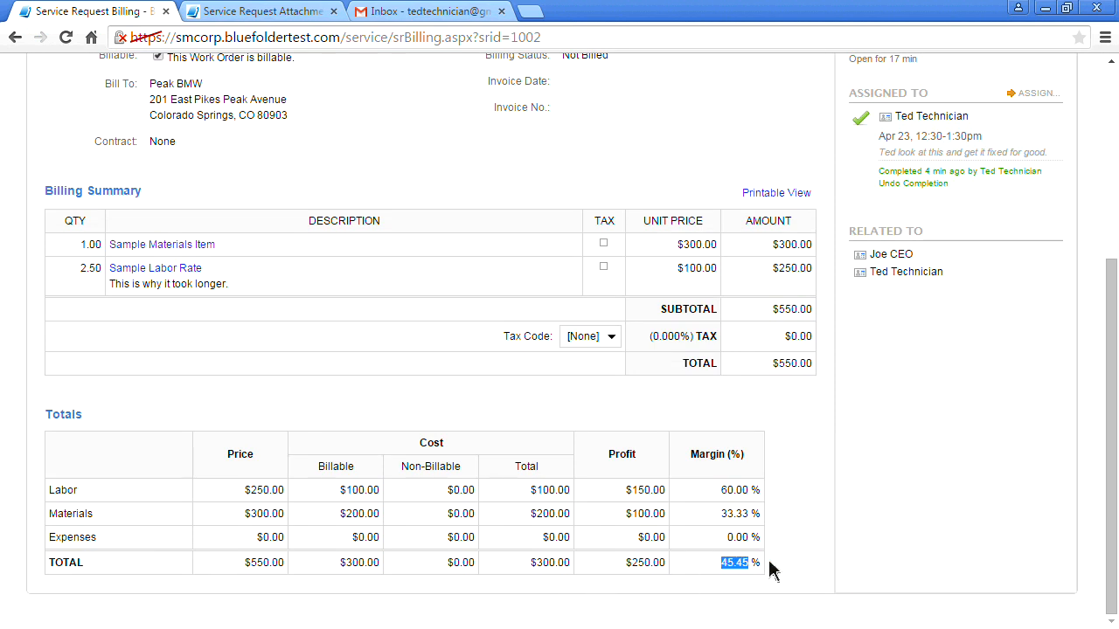
triple_click(769, 561)
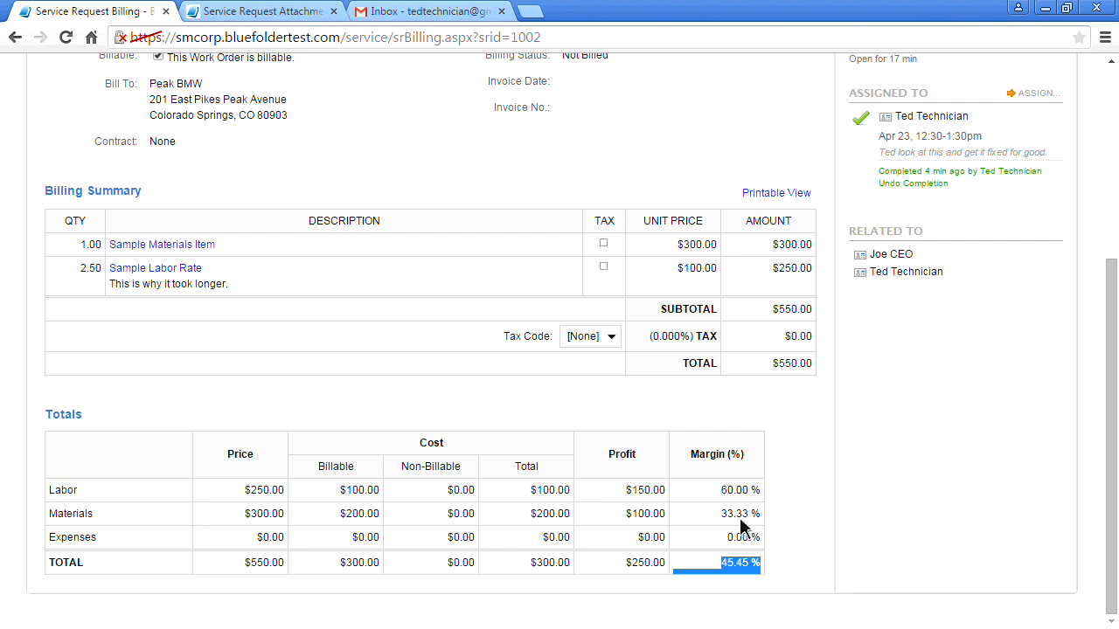
scroll(733, 516, up, 2)
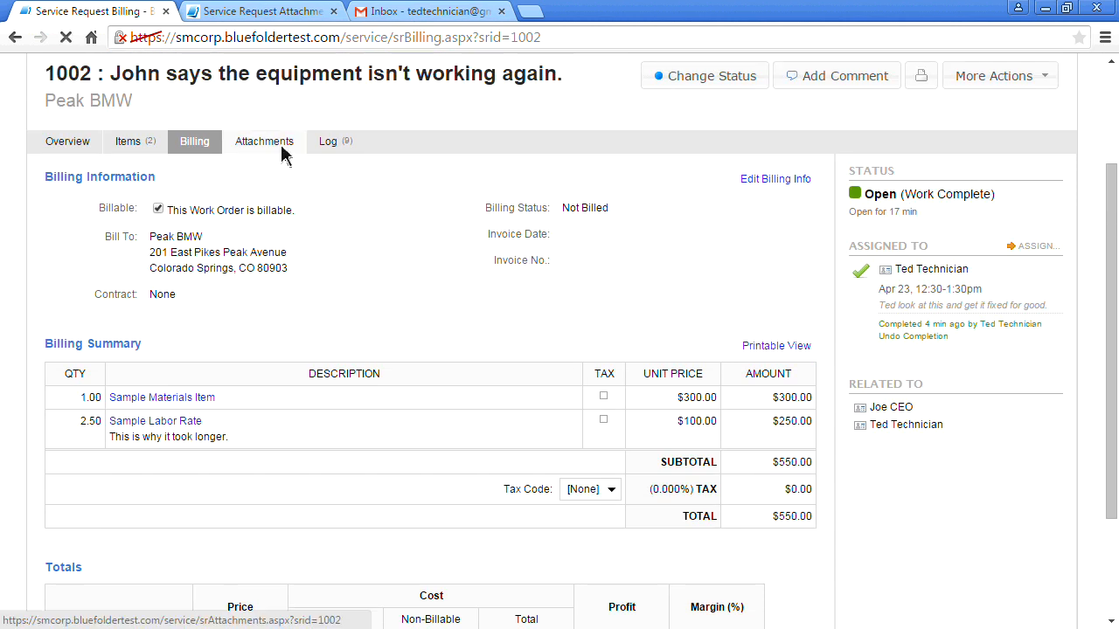
Check work order 1002's attachments, then browse its 9-entry log, starting a comment on the completed assignment
click(284, 146)
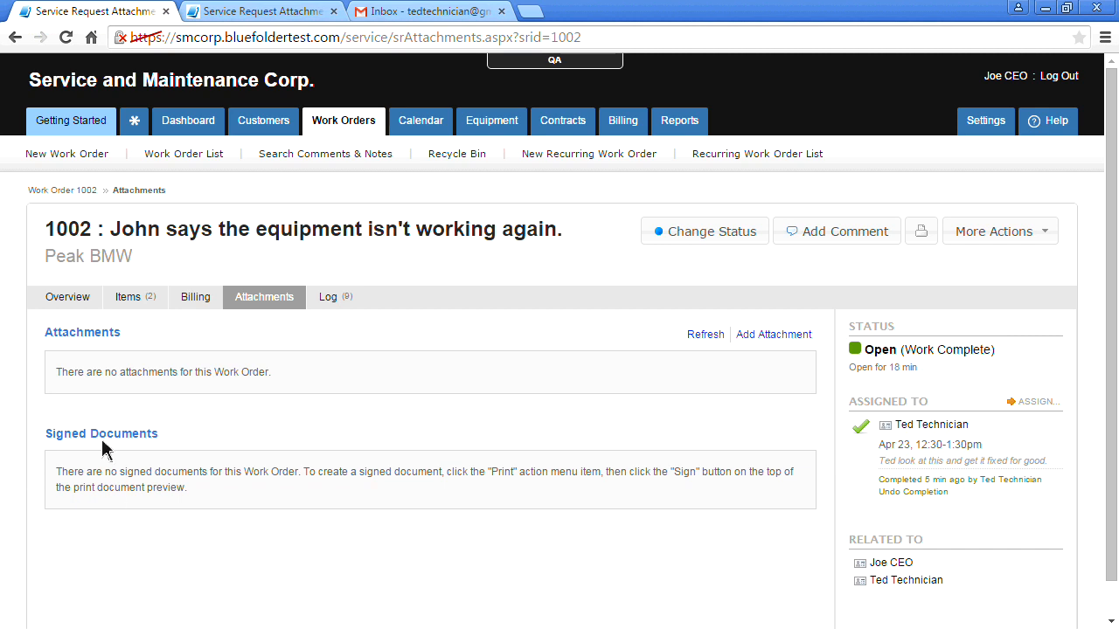
click(346, 305)
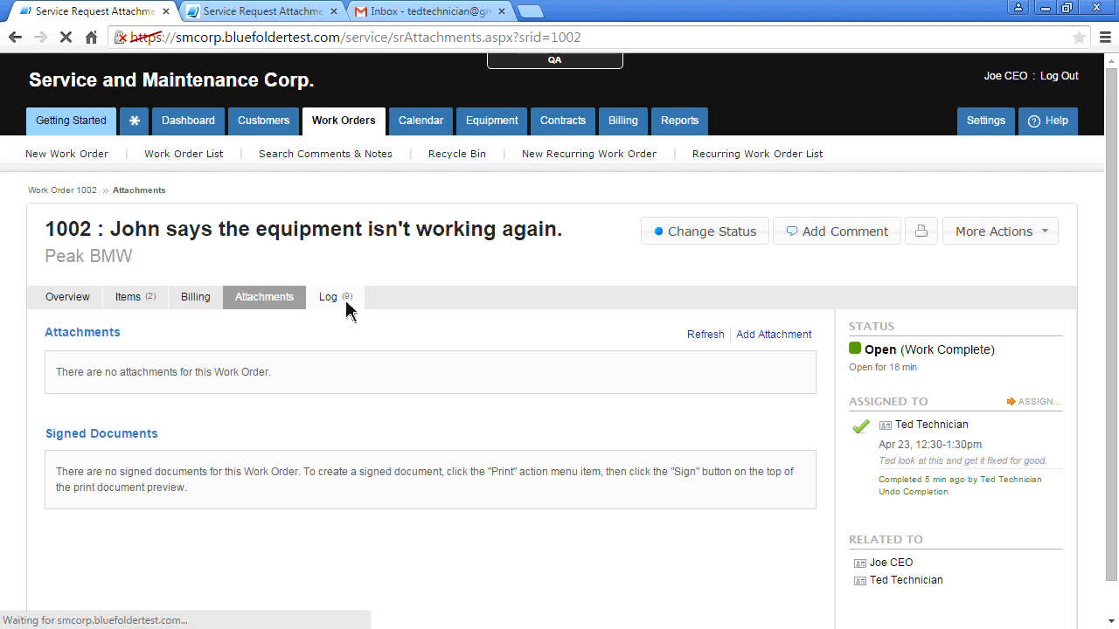
scroll(45, 357, down, 1)
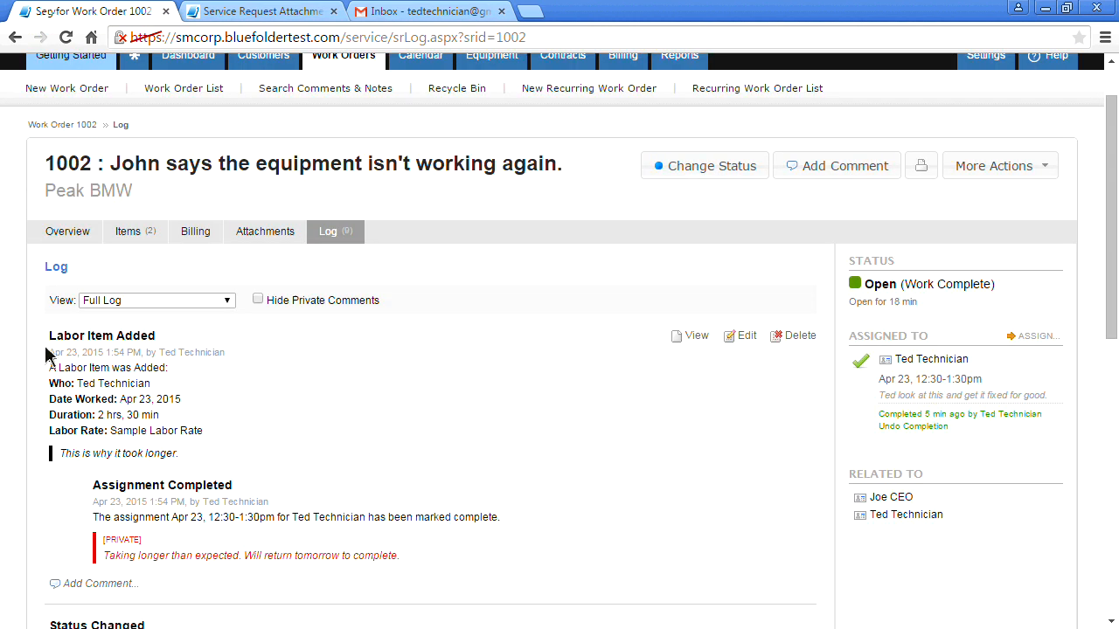
scroll(24, 376, down, 1)
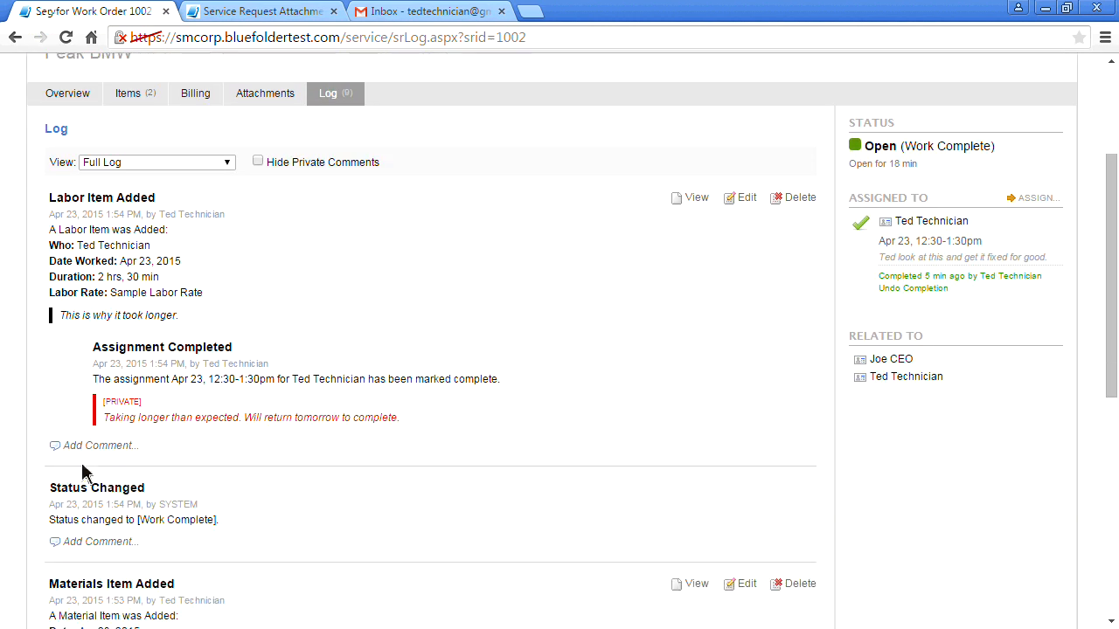
click(104, 448)
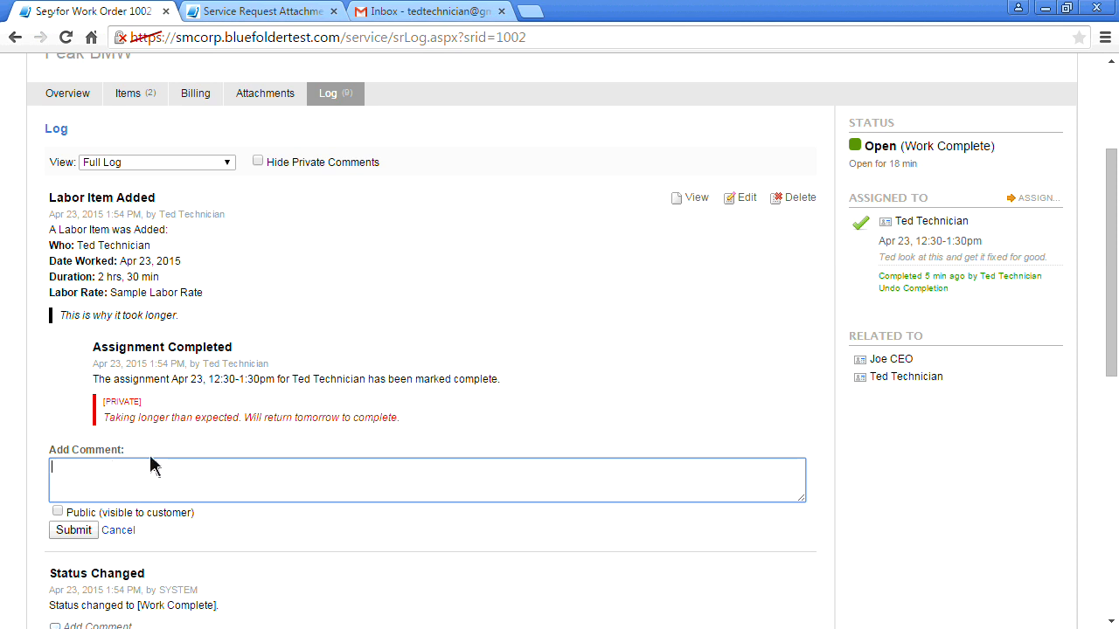
click(32, 404)
scroll(32, 411, up, 2)
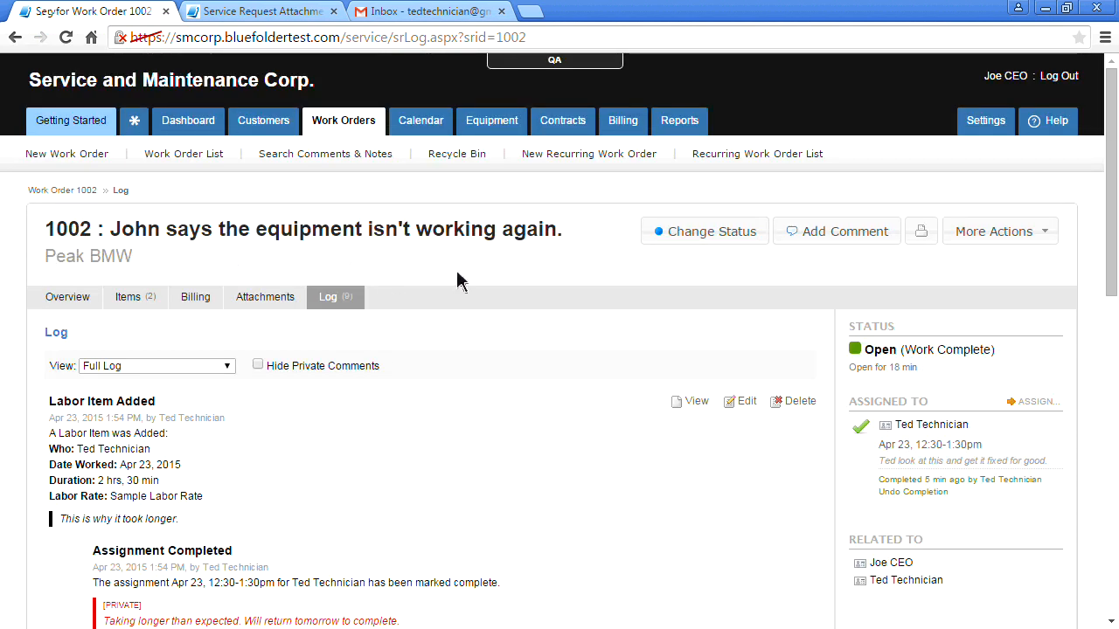
Change work order 1002's status to Closed and save it
click(688, 235)
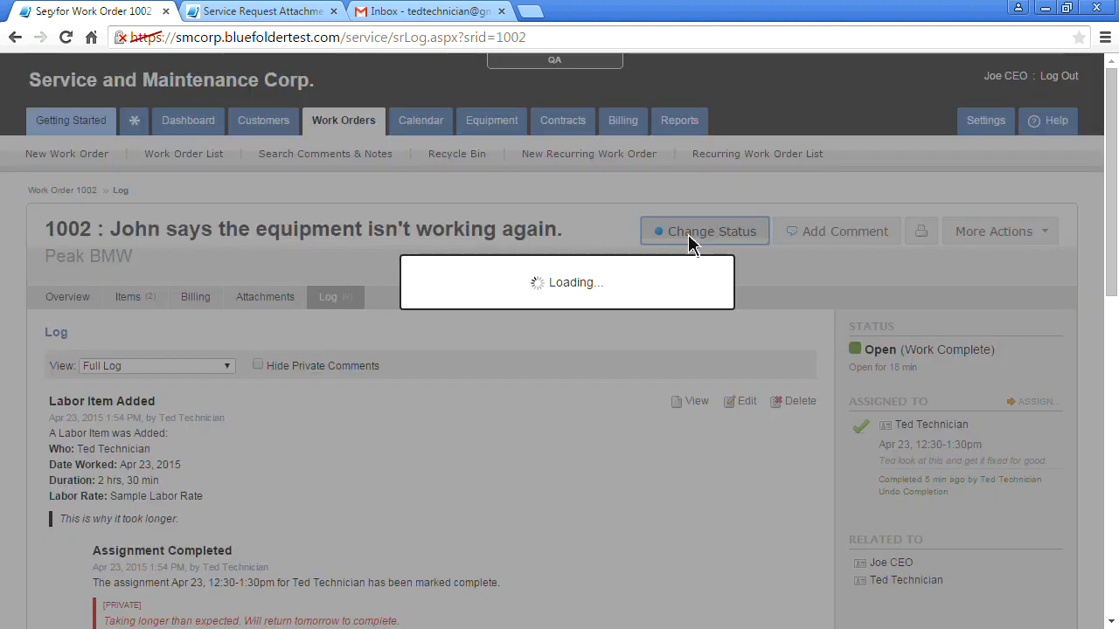
click(494, 229)
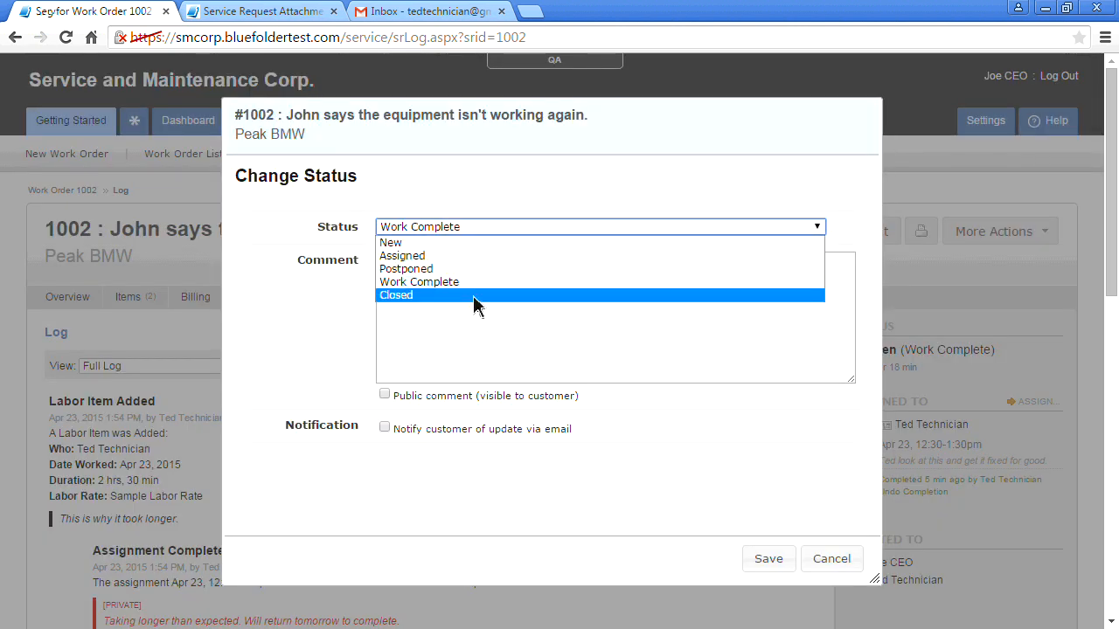
click(474, 299)
click(760, 570)
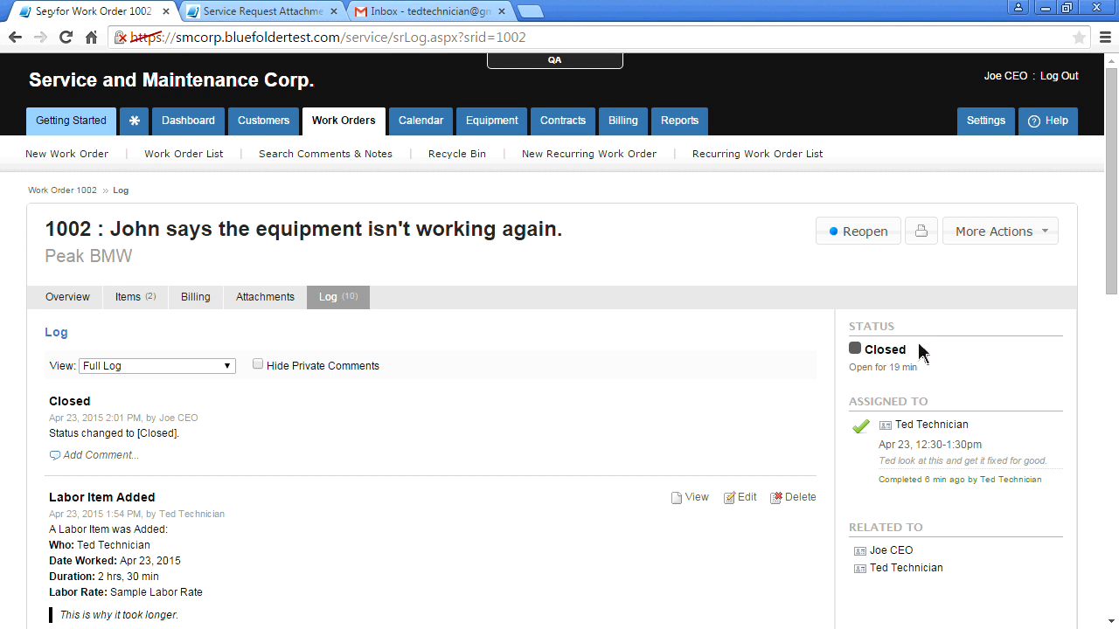
Open closed work order 1002 from the Billing page's $2,150.00 Ready to be Billed list and show More Actions
click(622, 129)
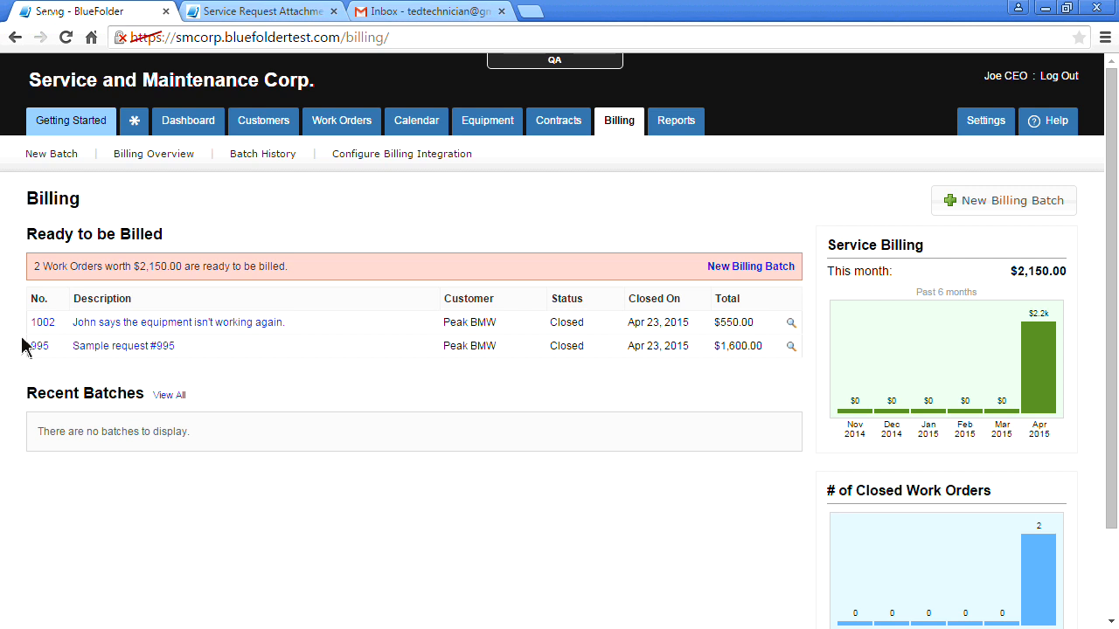
click(44, 331)
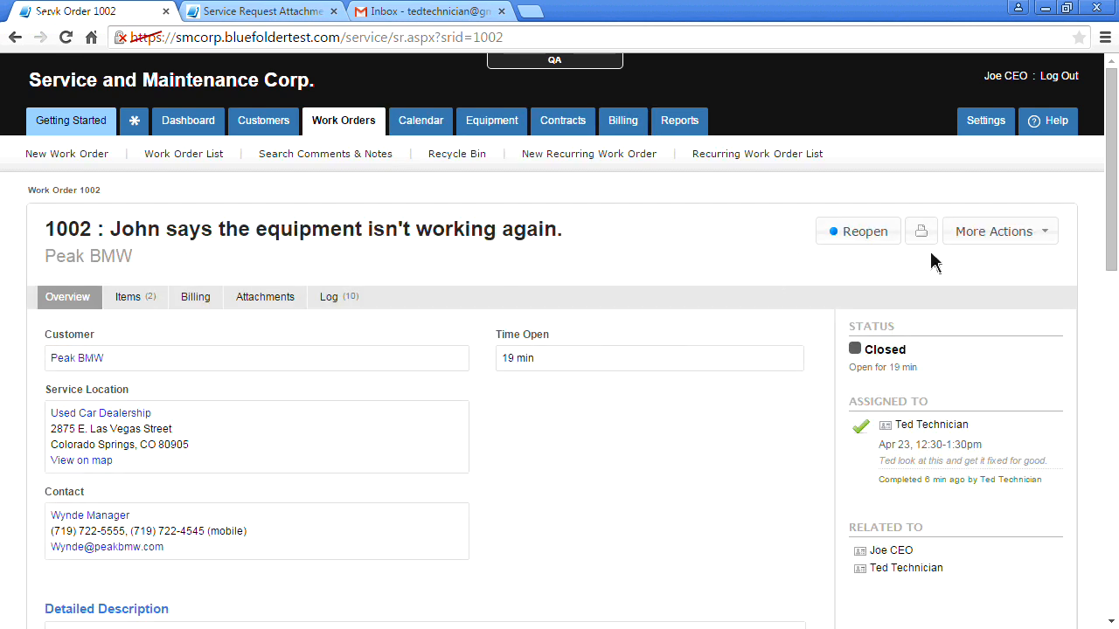
click(997, 231)
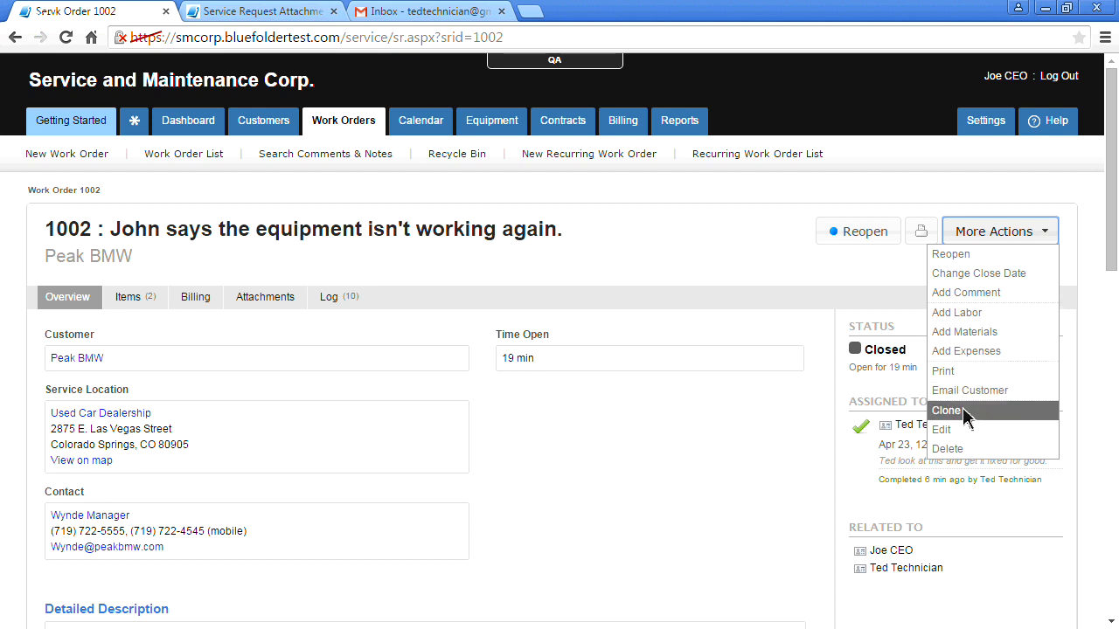
click(953, 371)
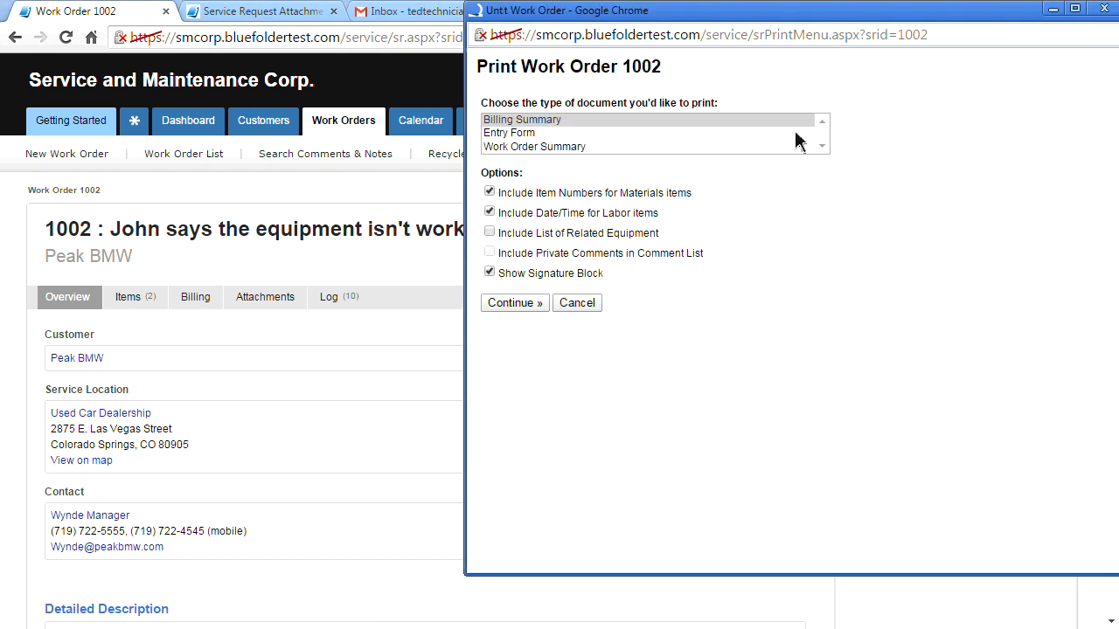
click(521, 306)
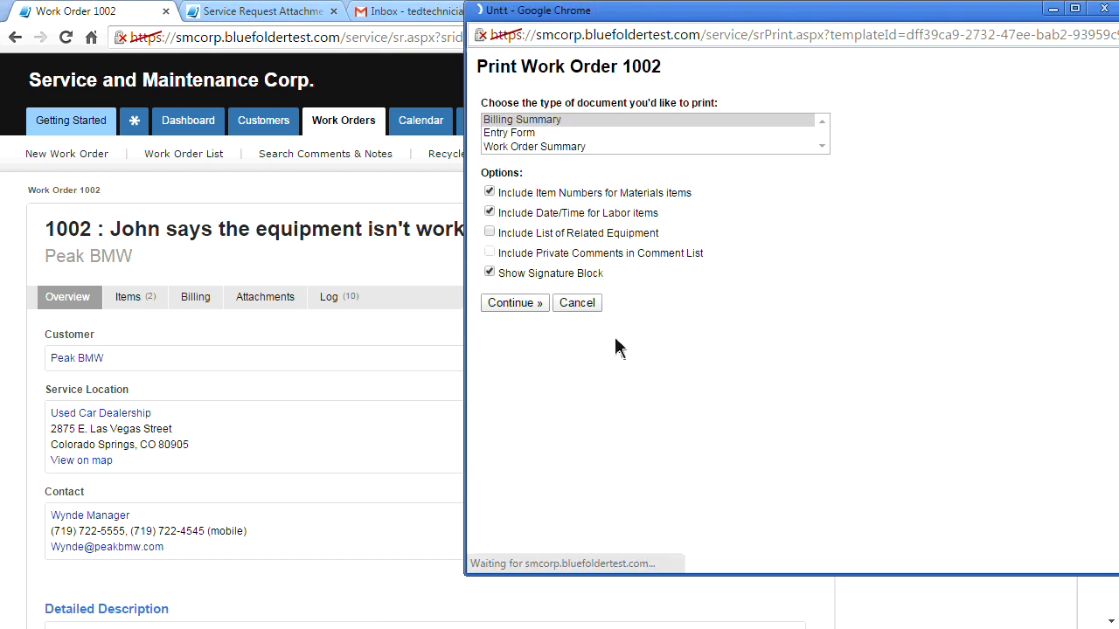
scroll(615, 341, down, 3)
scroll(615, 341, up, 3)
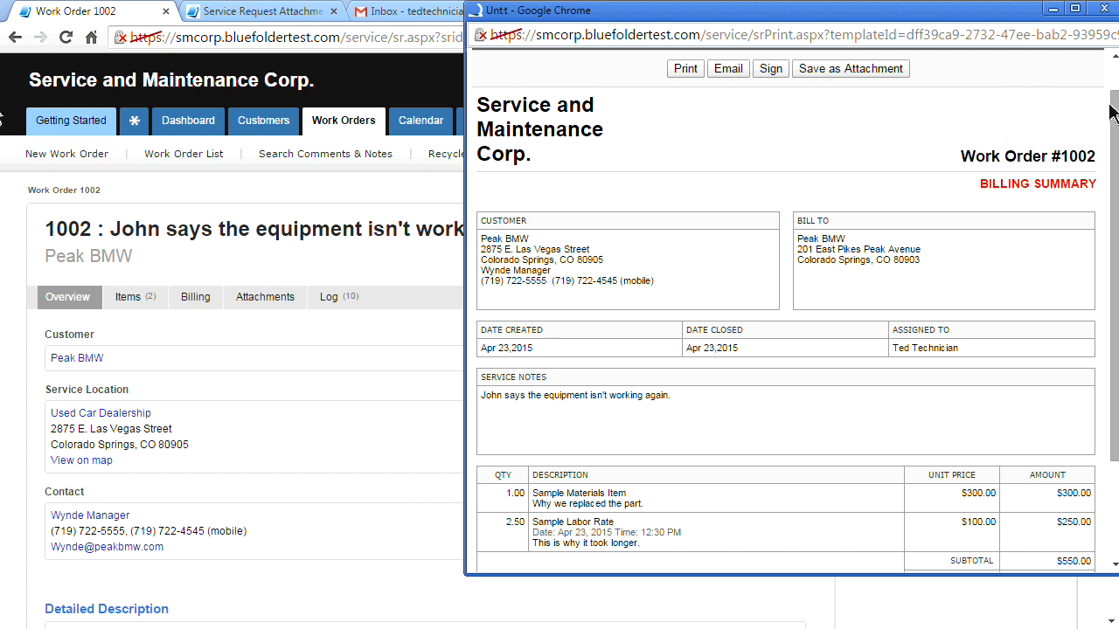
scroll(732, 265, down, 1)
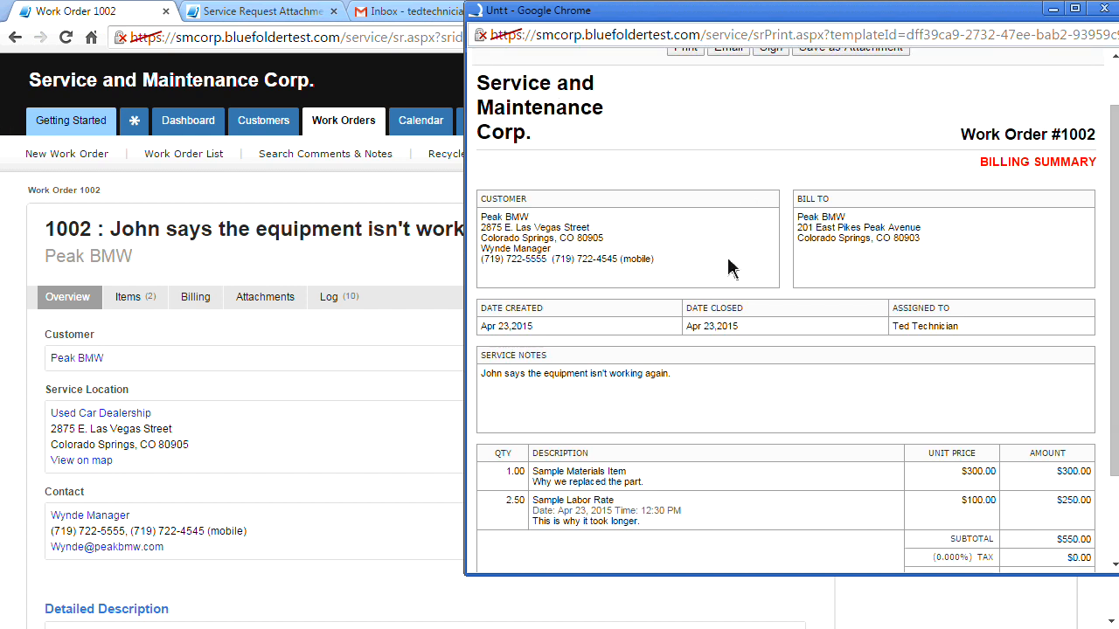
scroll(733, 265, up, 2)
scroll(732, 264, up, 1)
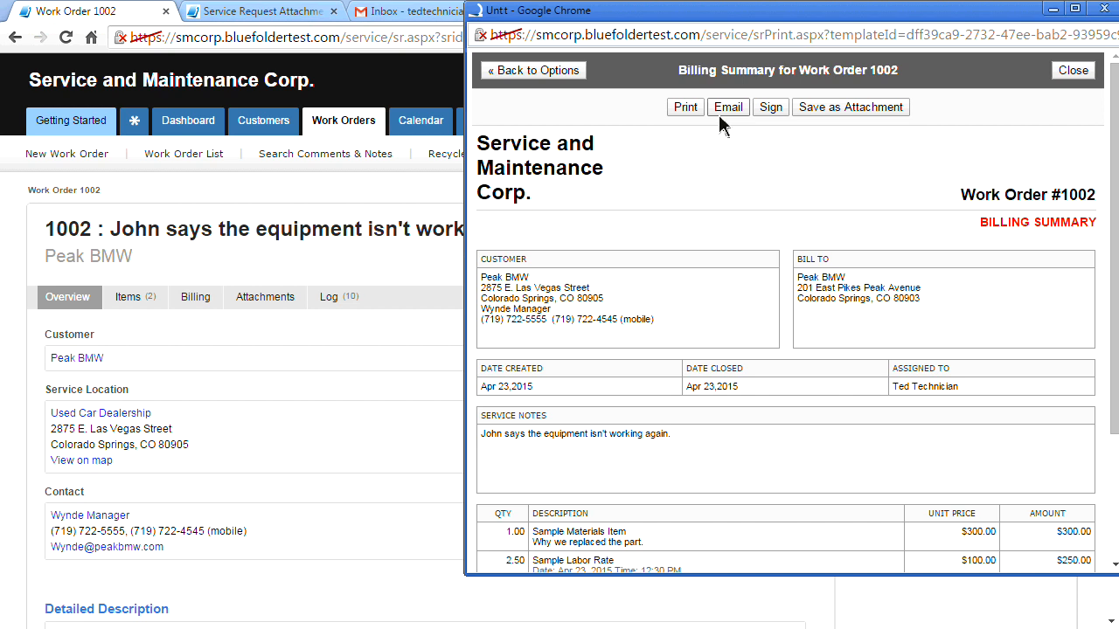
click(1072, 71)
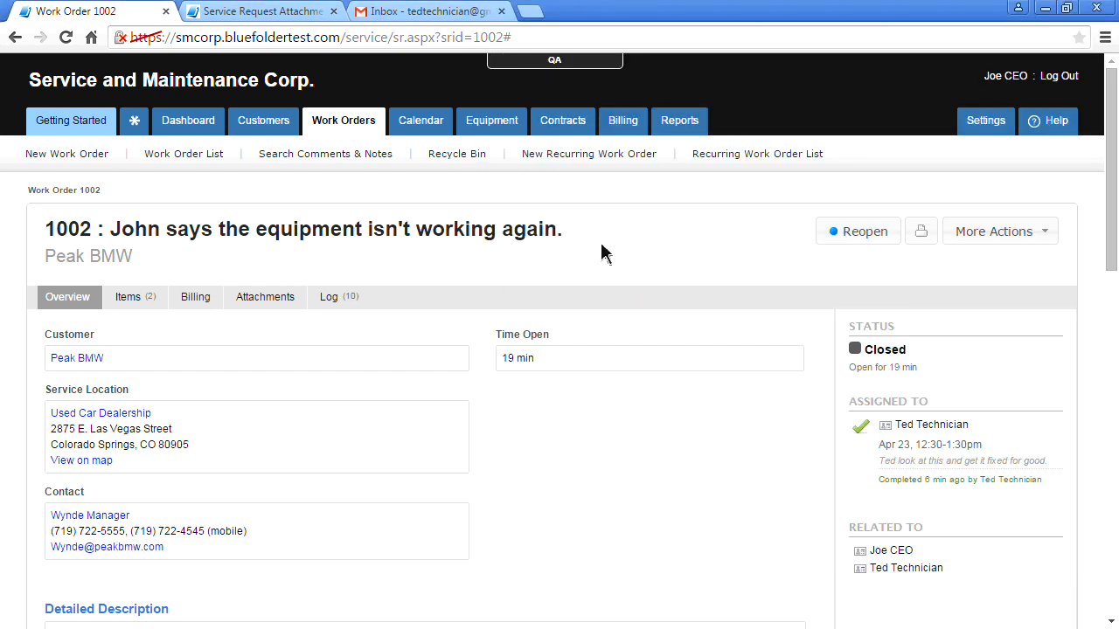
Create QuickBooks Billing Batch #0003 with a single invoice per customer, containing work orders 995 and 1002
click(610, 131)
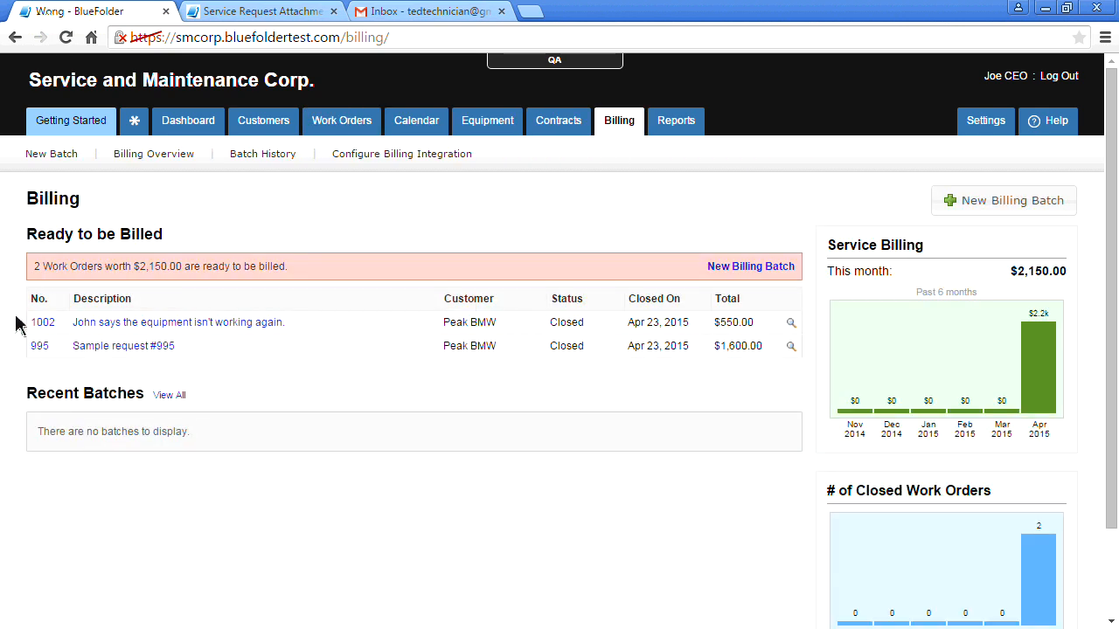
click(731, 272)
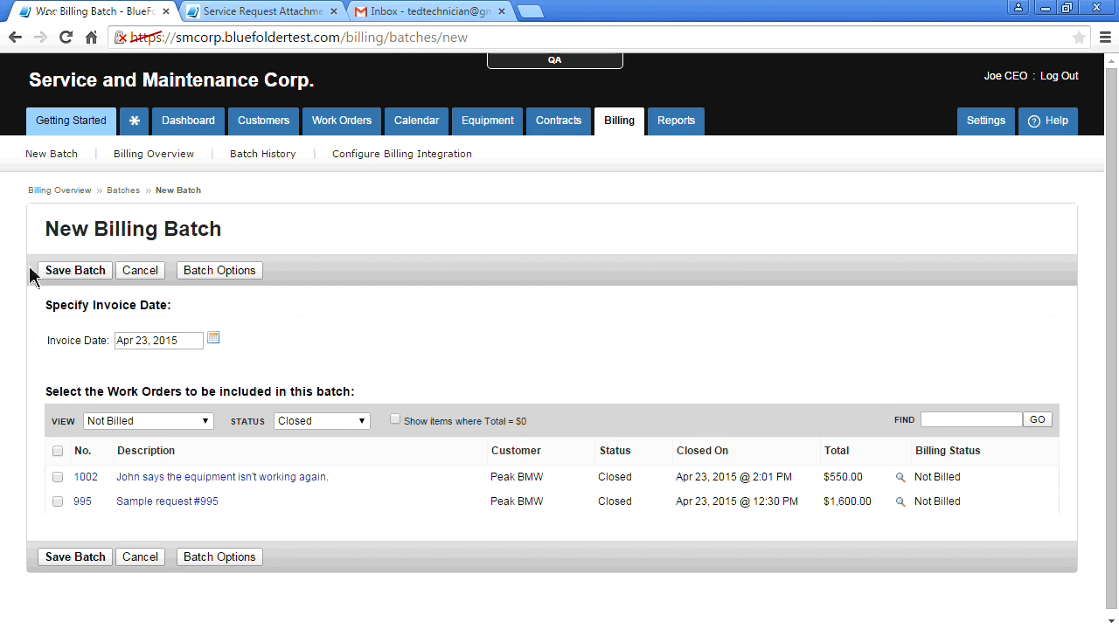
scroll(15, 364, down, 1)
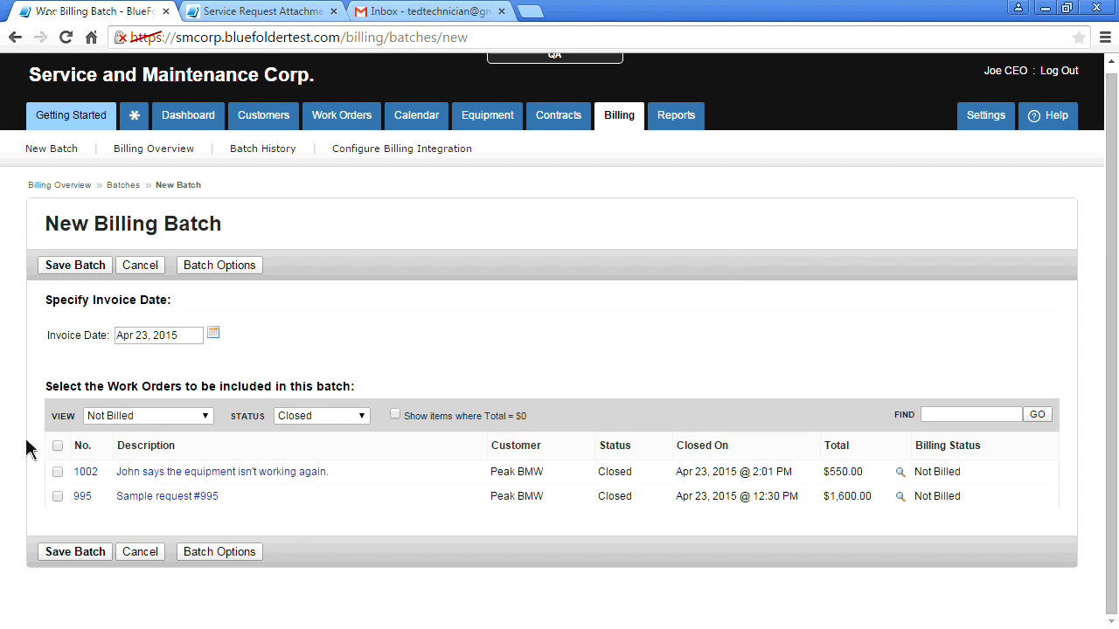
click(227, 267)
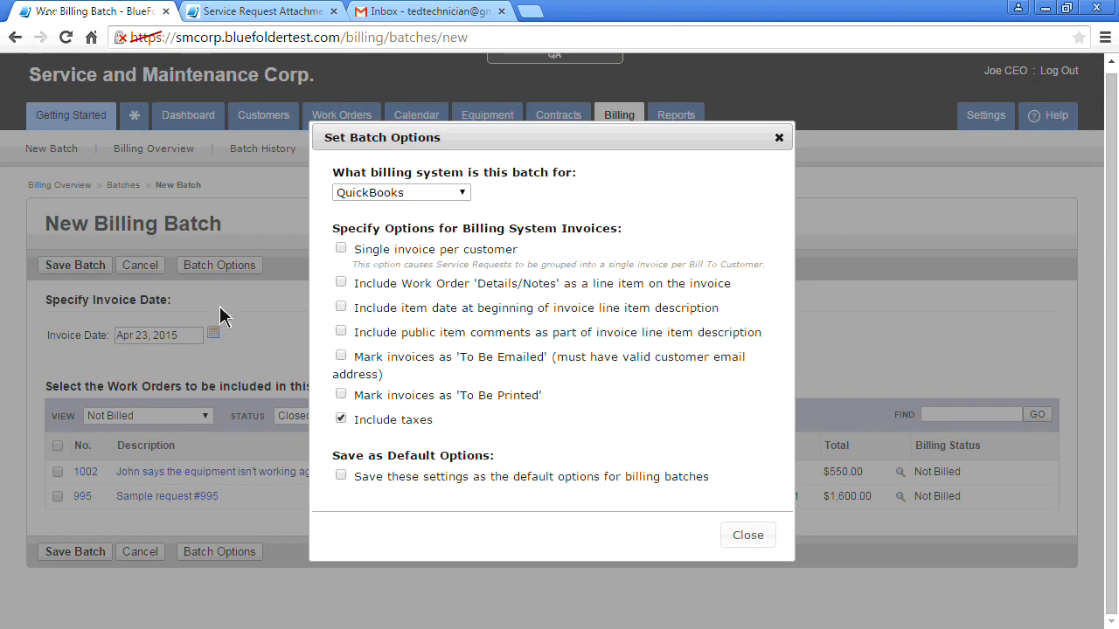
click(341, 249)
drag(354, 477, 710, 479)
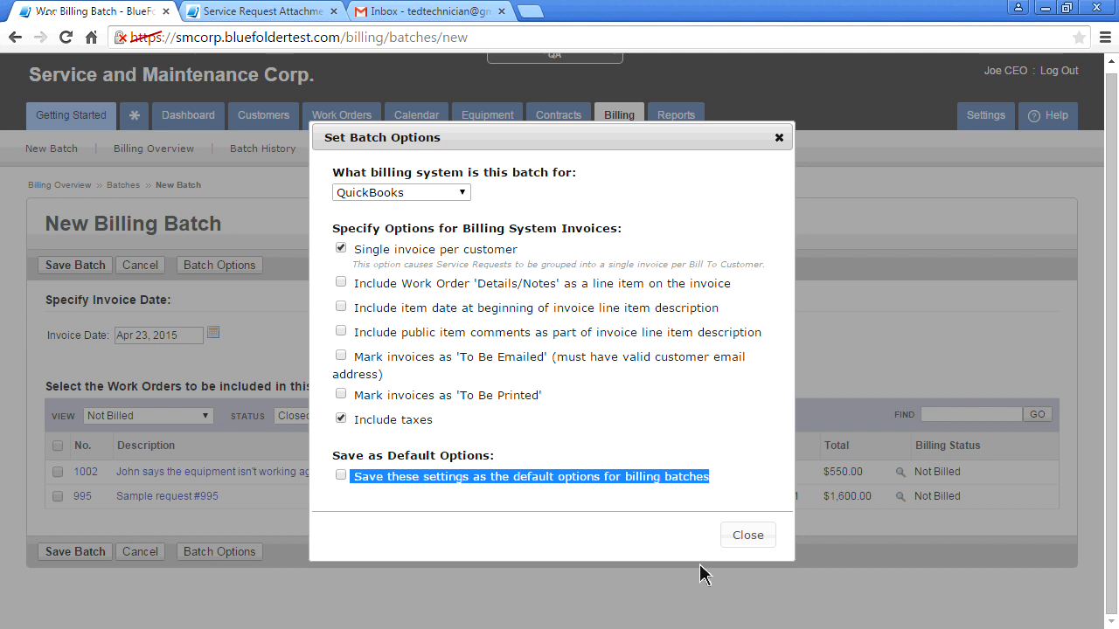
click(646, 521)
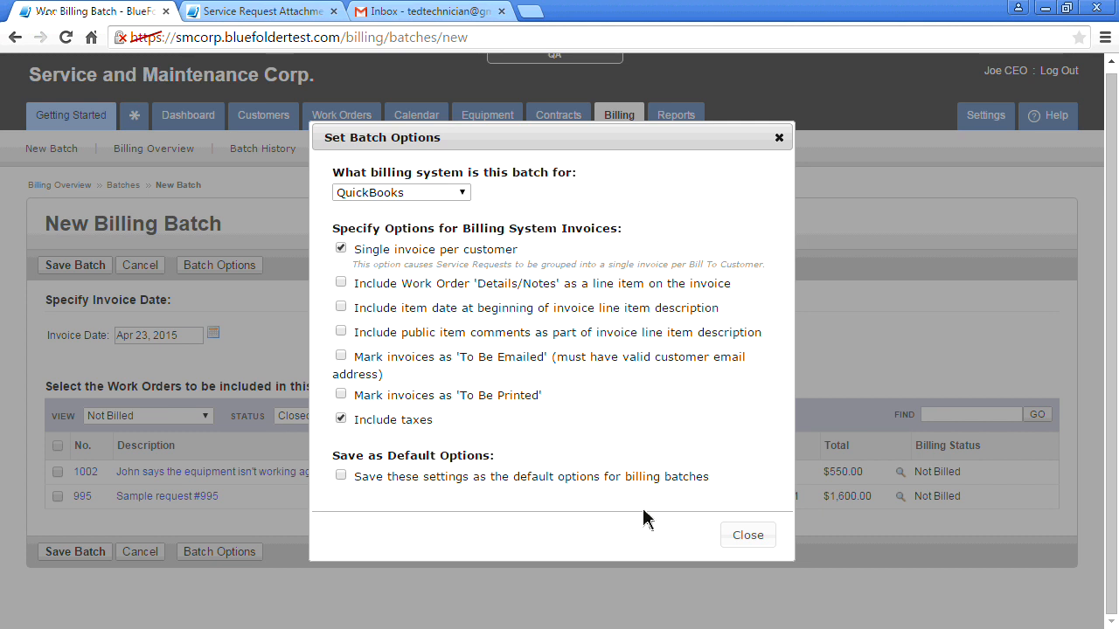
click(747, 535)
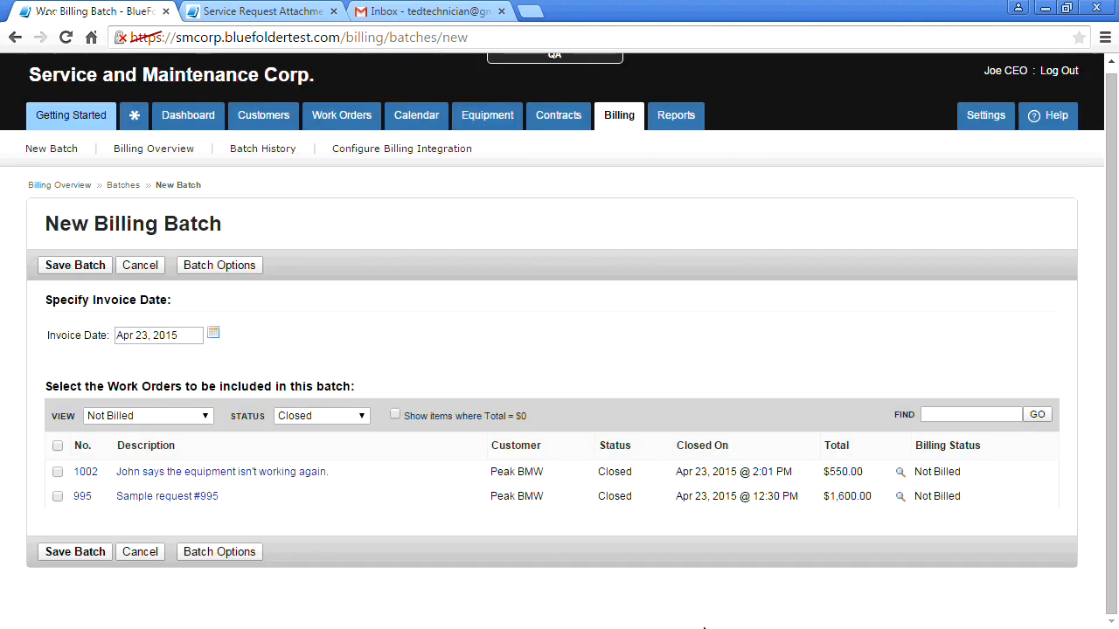
click(57, 445)
click(77, 552)
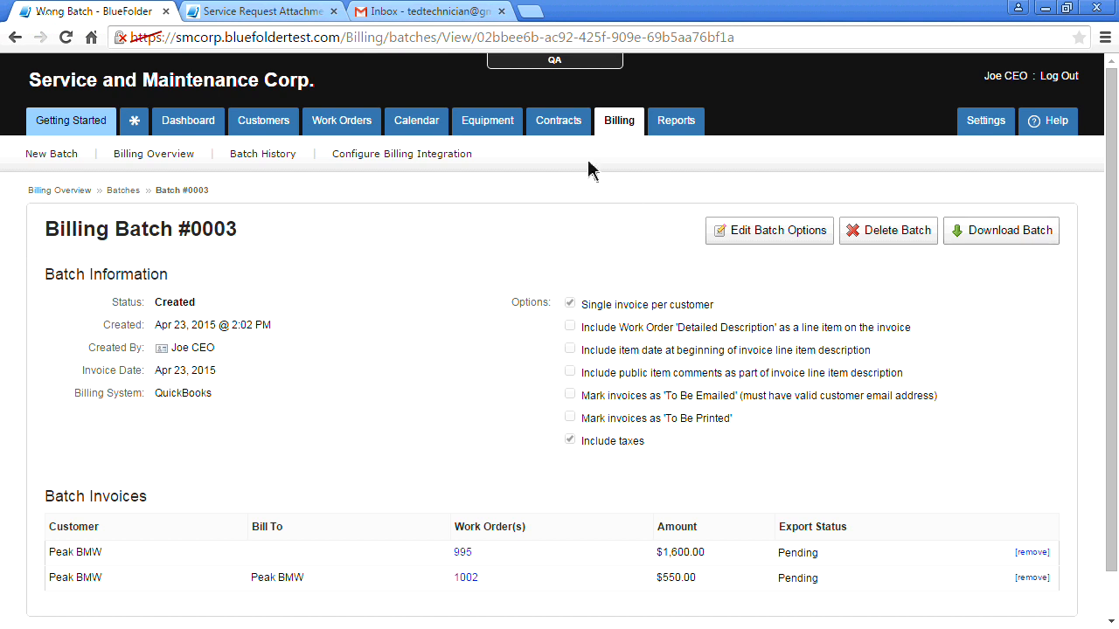
Return to the Service Dashboard, now showing $2,150.00 billed this month and 1 Work Complete order
mouse_move(615, 128)
click(201, 128)
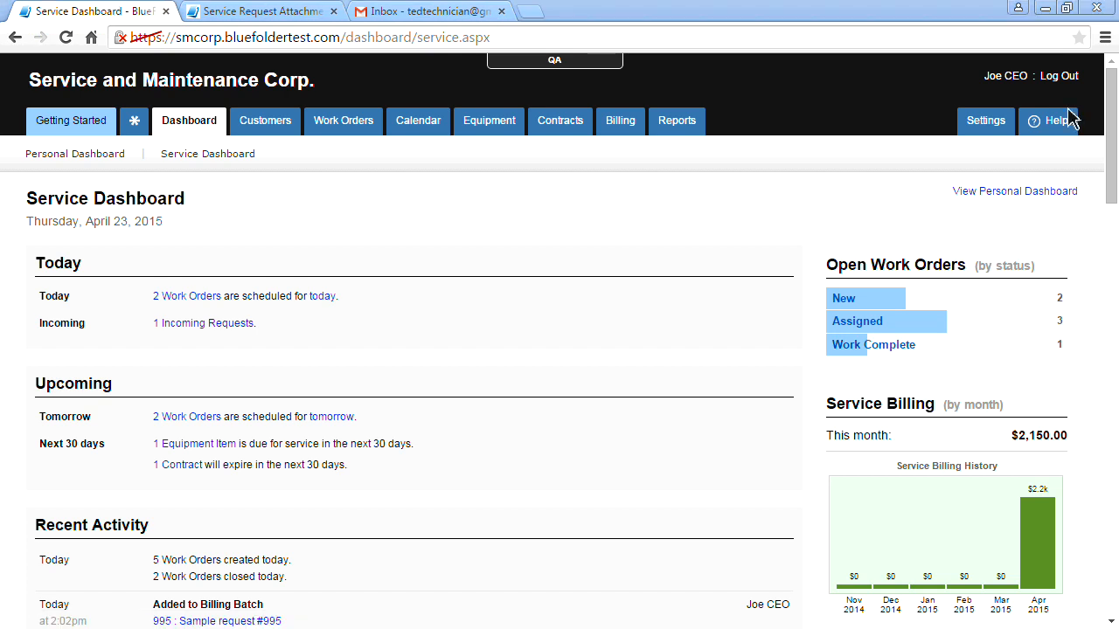
In the Customer Portal, filter the work order list to Closed, showing orders 1002 and 995
click(304, 21)
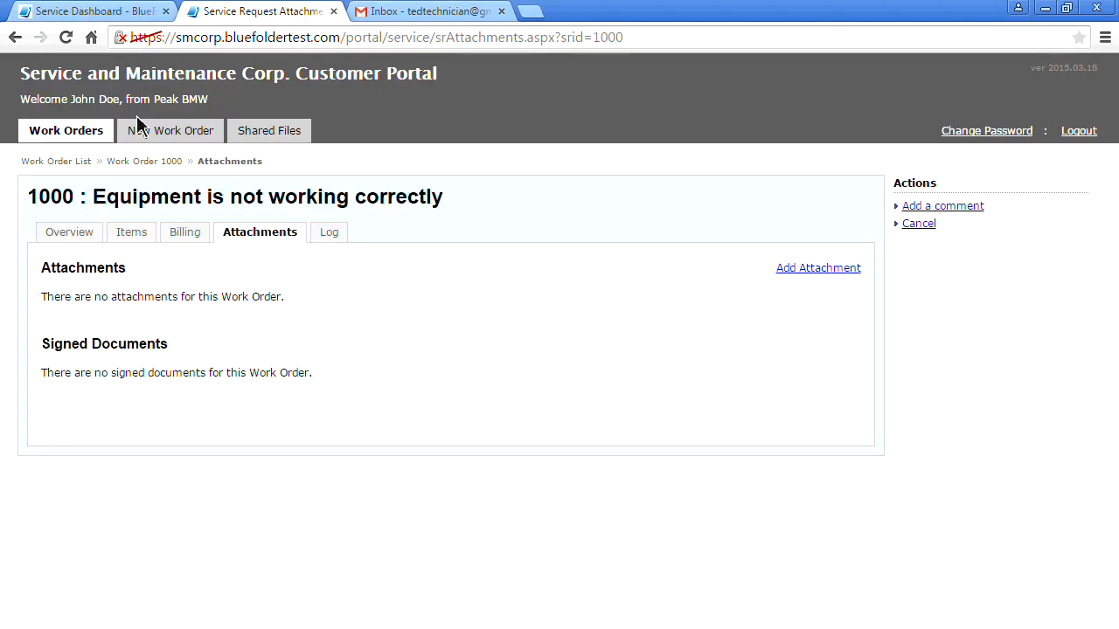
click(66, 36)
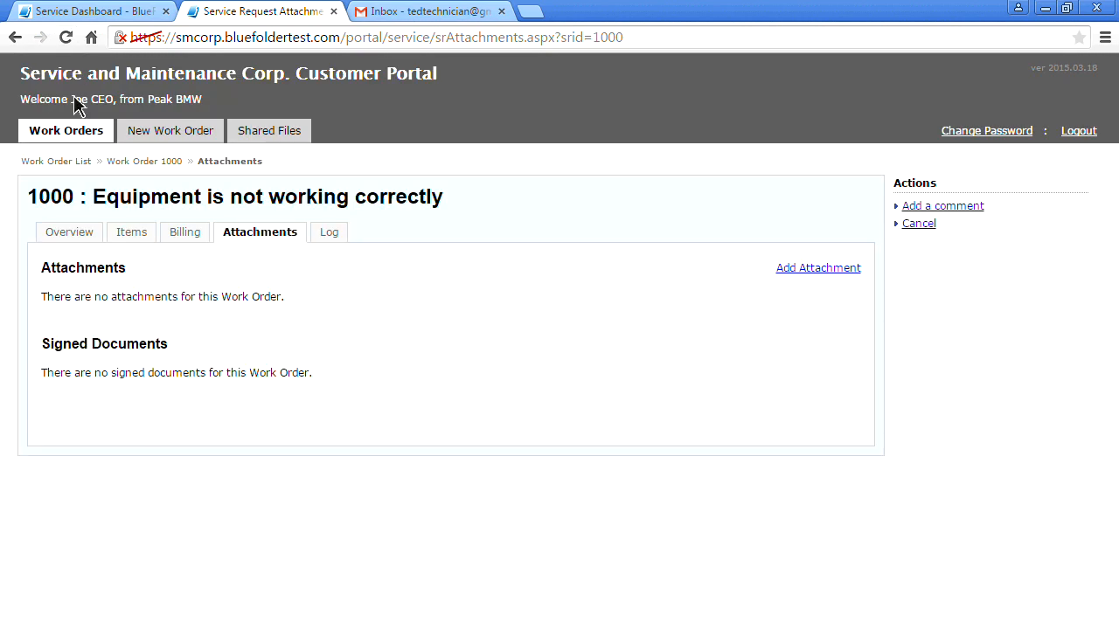
click(131, 163)
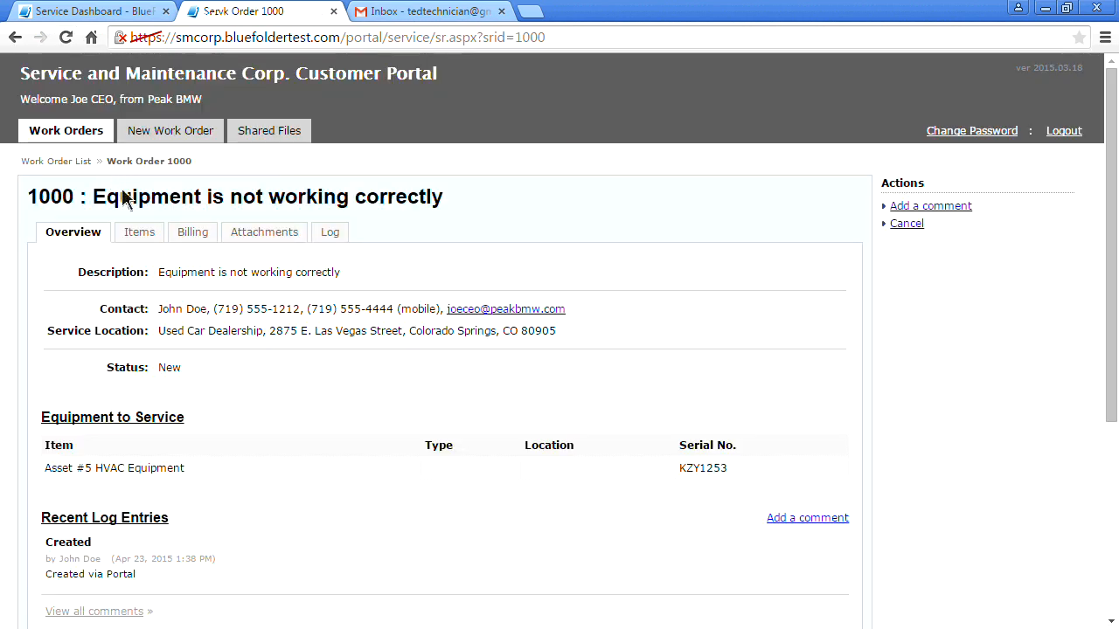
click(70, 157)
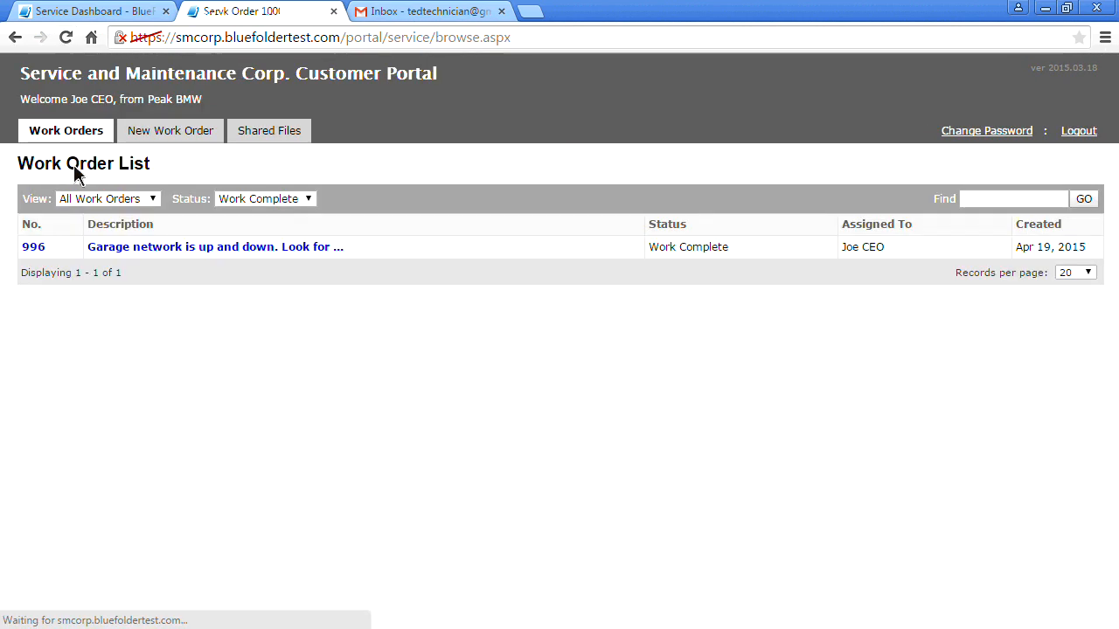
click(253, 204)
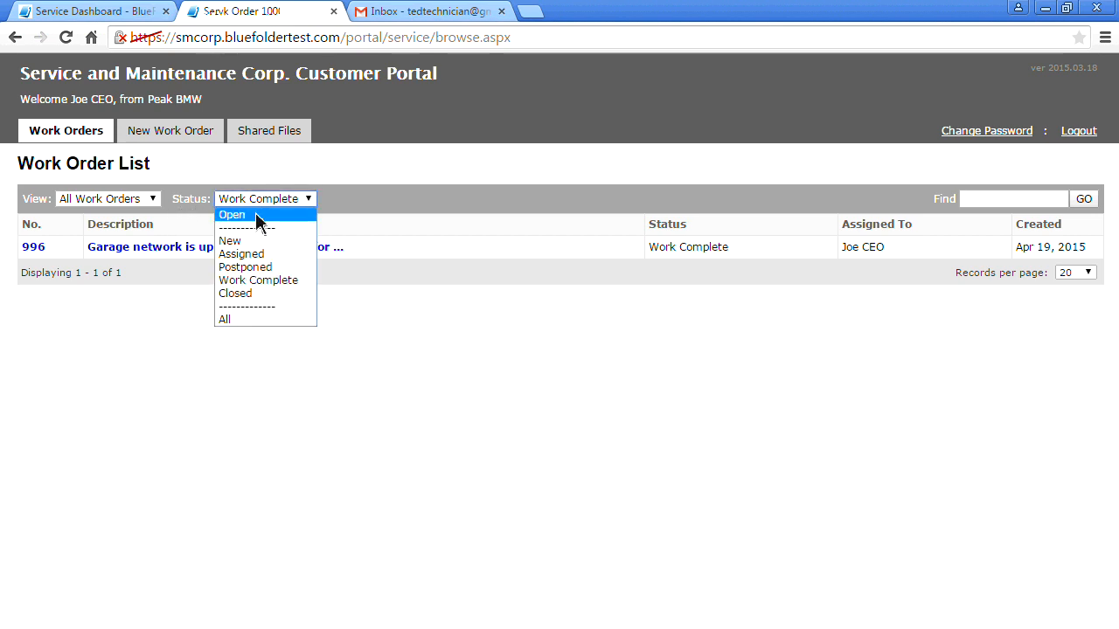
click(236, 298)
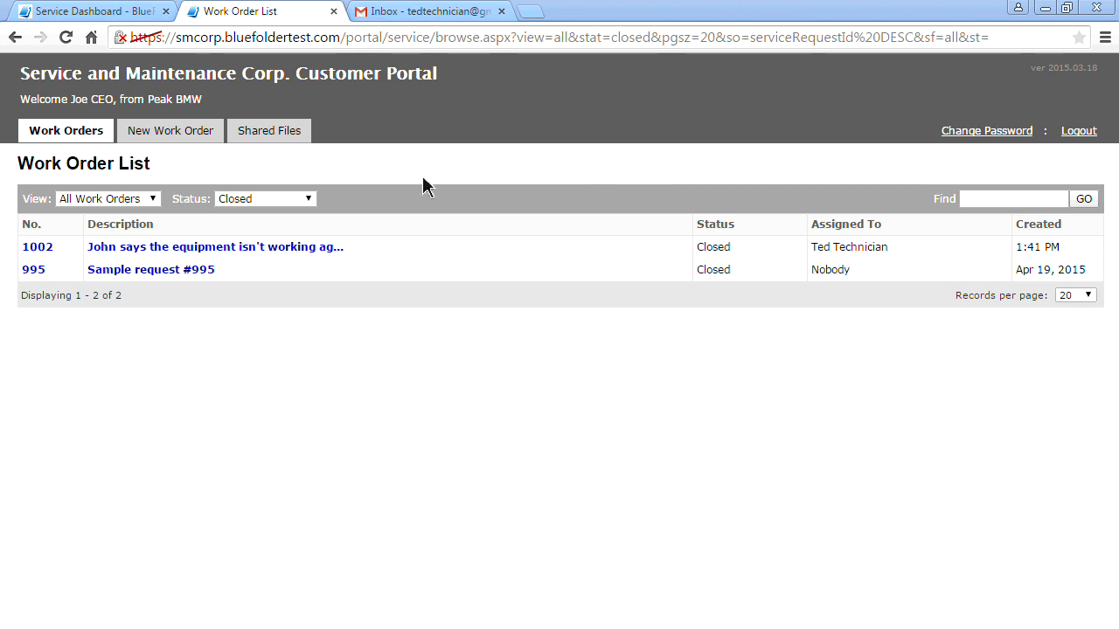
Open closed work order 1002 in the Customer Portal and view its Items
click(36, 250)
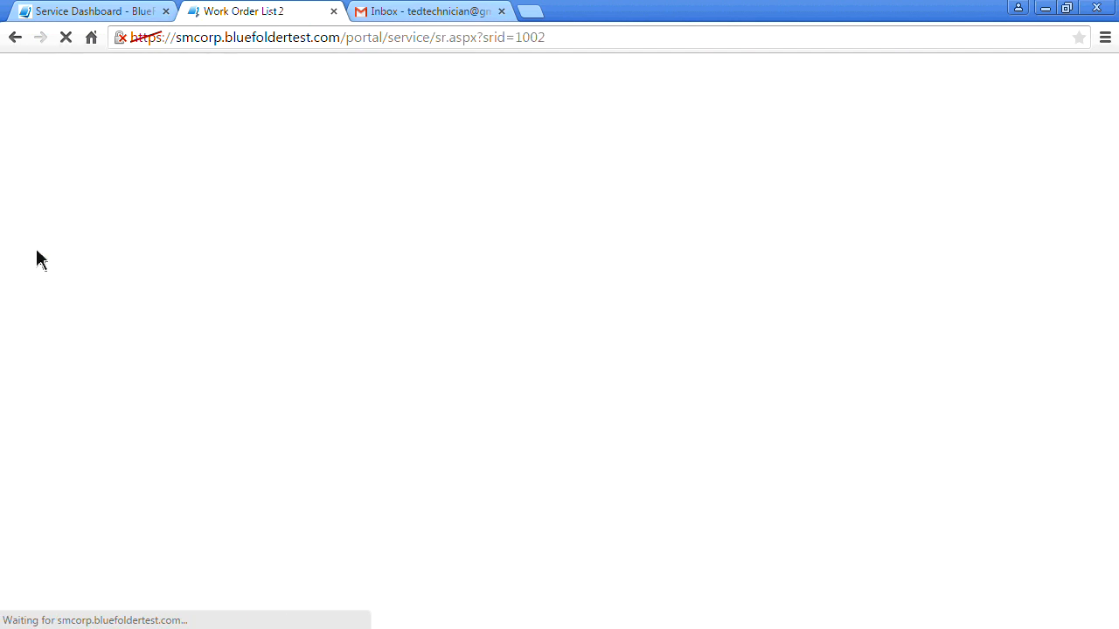
scroll(33, 249, down, 1)
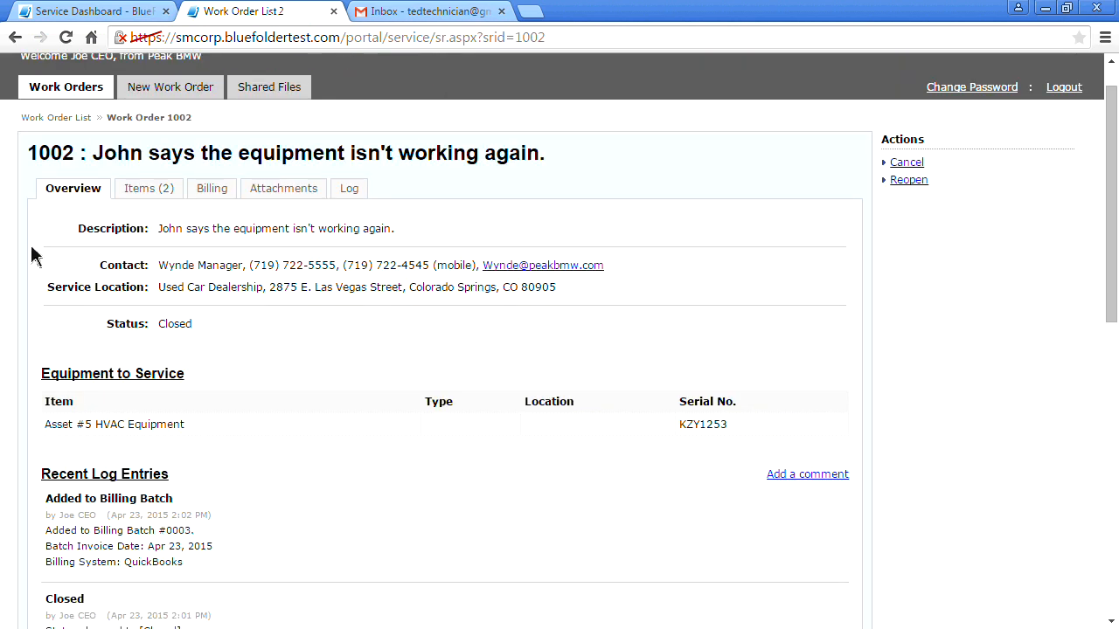
scroll(33, 256, up, 1)
click(144, 233)
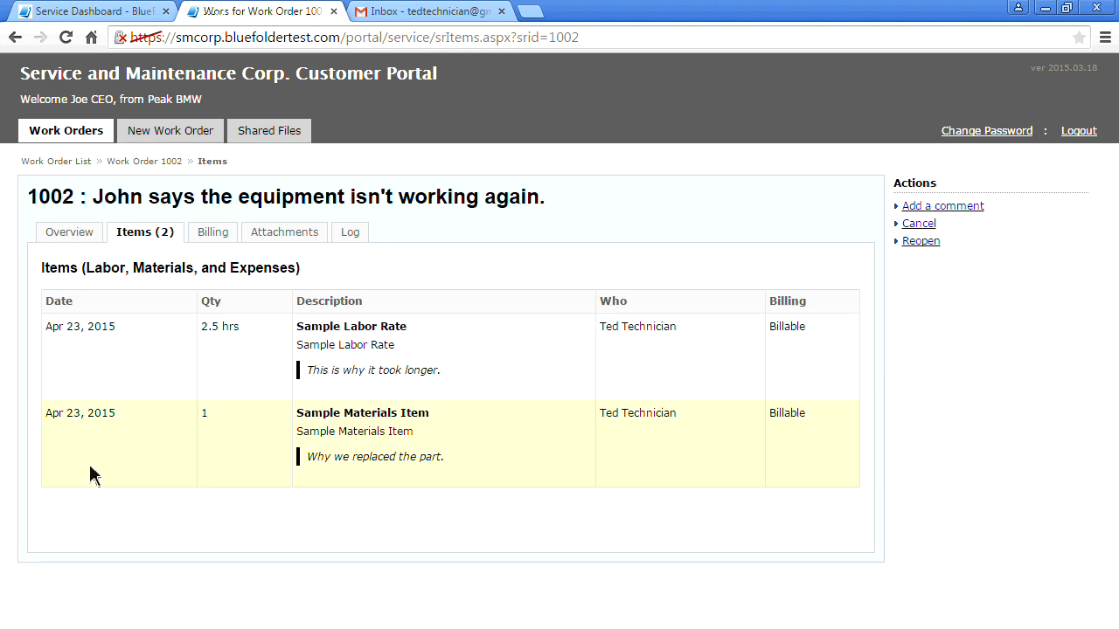
Review work order 1002's billing details ($550.00 total), then its attachments and log
click(215, 238)
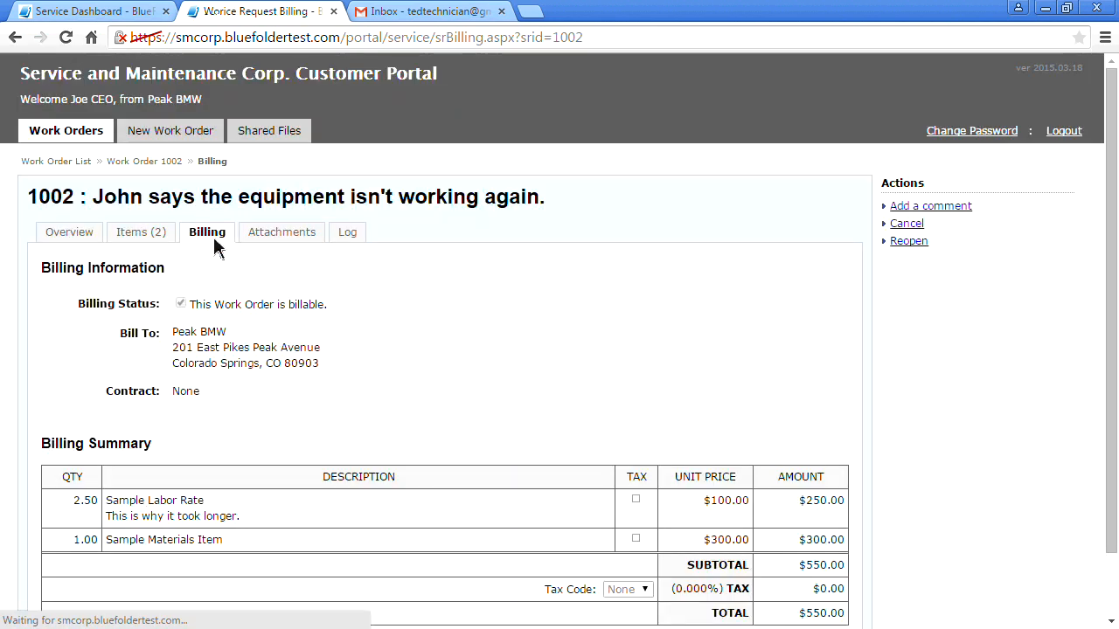
scroll(76, 375, down, 1)
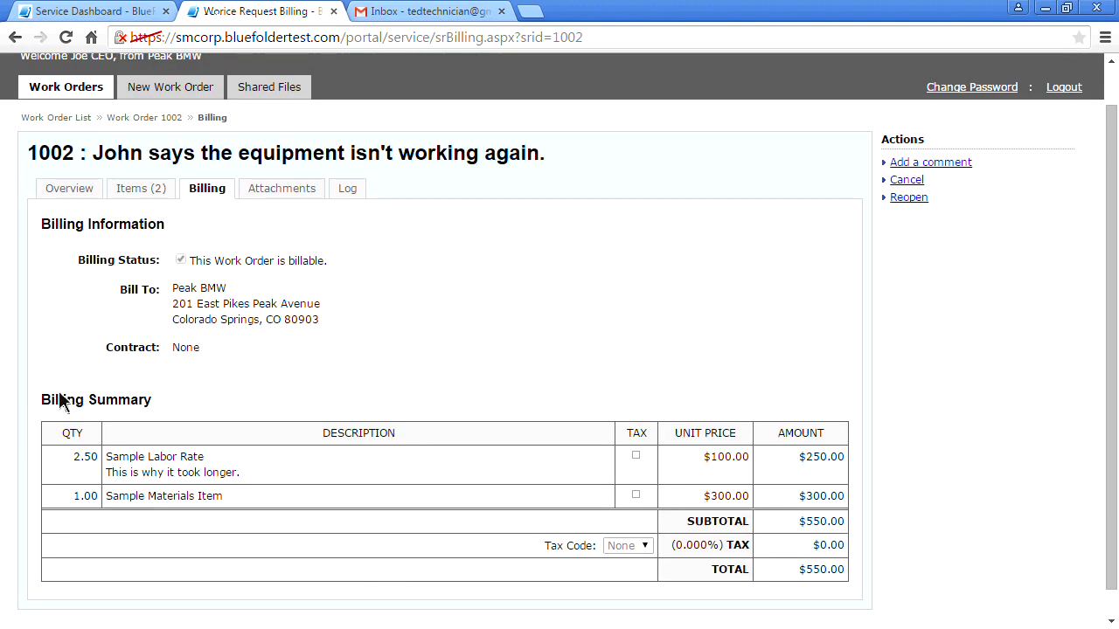
scroll(62, 400, up, 1)
scroll(59, 400, up, 1)
click(295, 247)
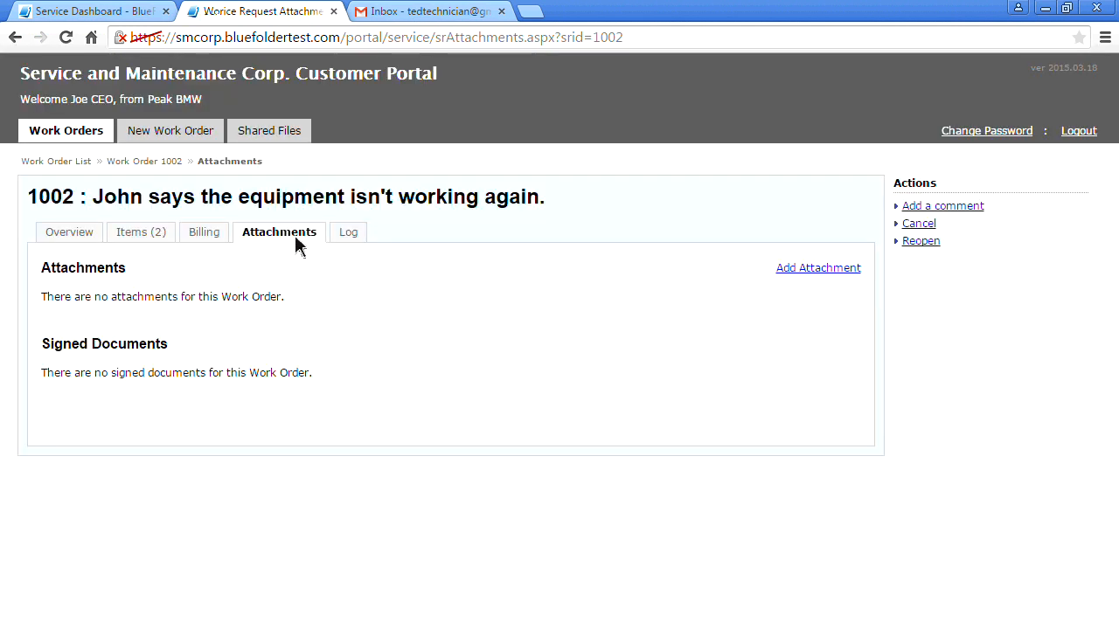
click(344, 232)
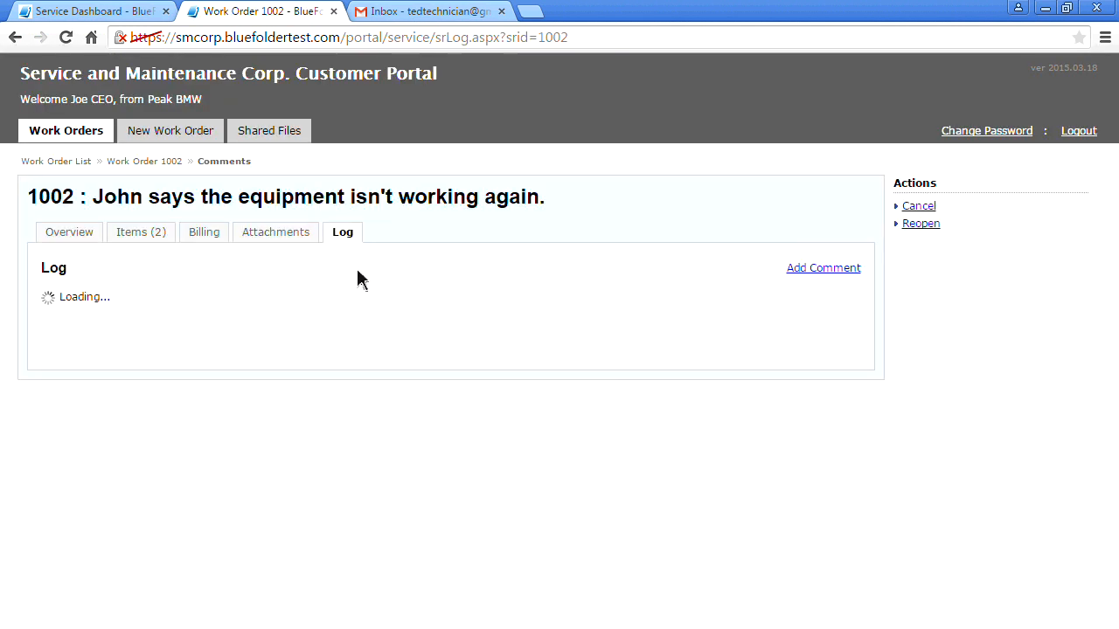
Comment 'Great job guys!! Thank you!' on the Added to Billing Batch log entry and submit it
click(125, 393)
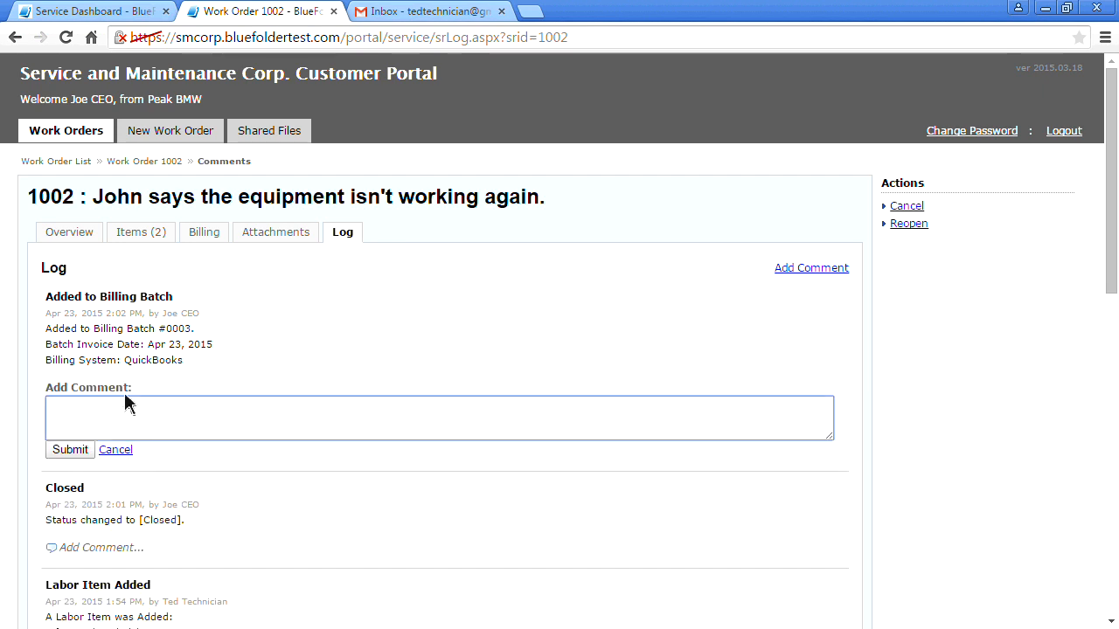
text(Great job guys! Thank you!)
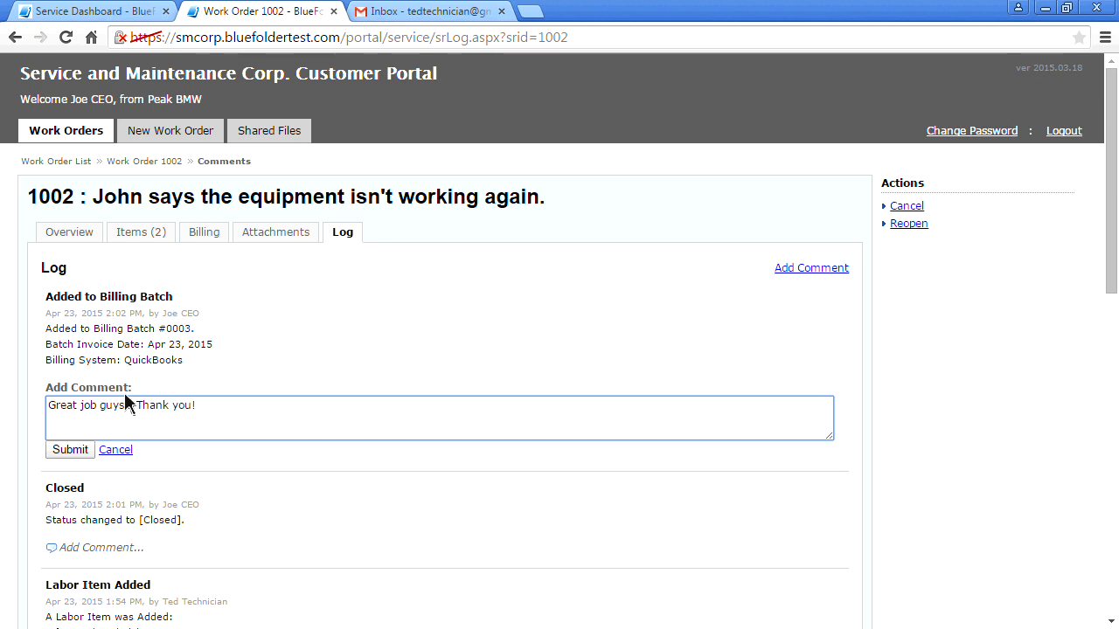
click(74, 451)
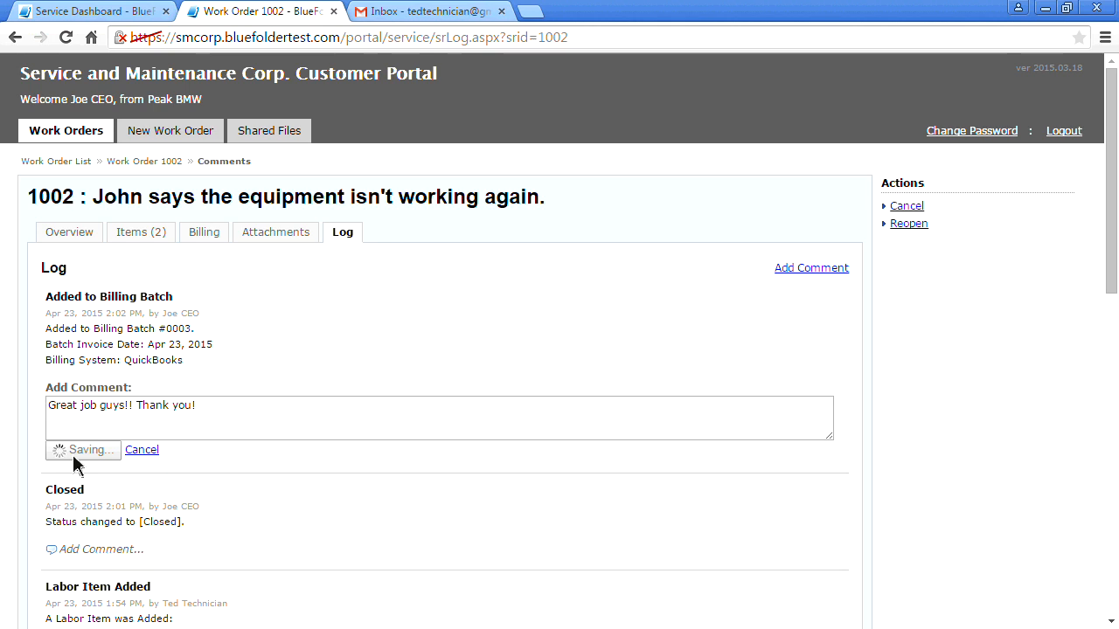